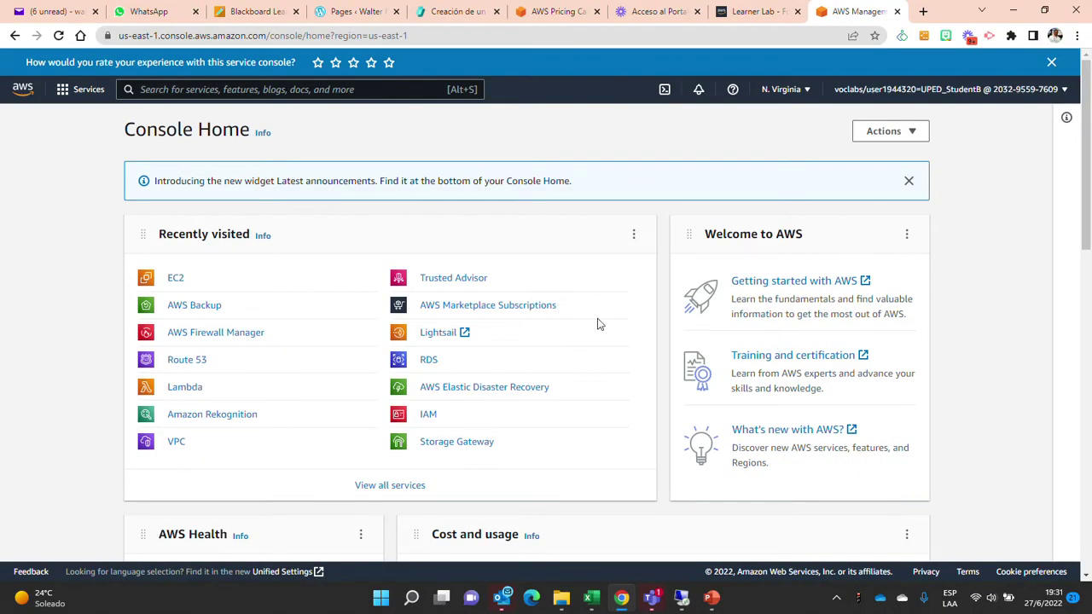
Step: Open the EC2 instances list and view the details of the VeeamSRV and NAS instances
click(174, 282)
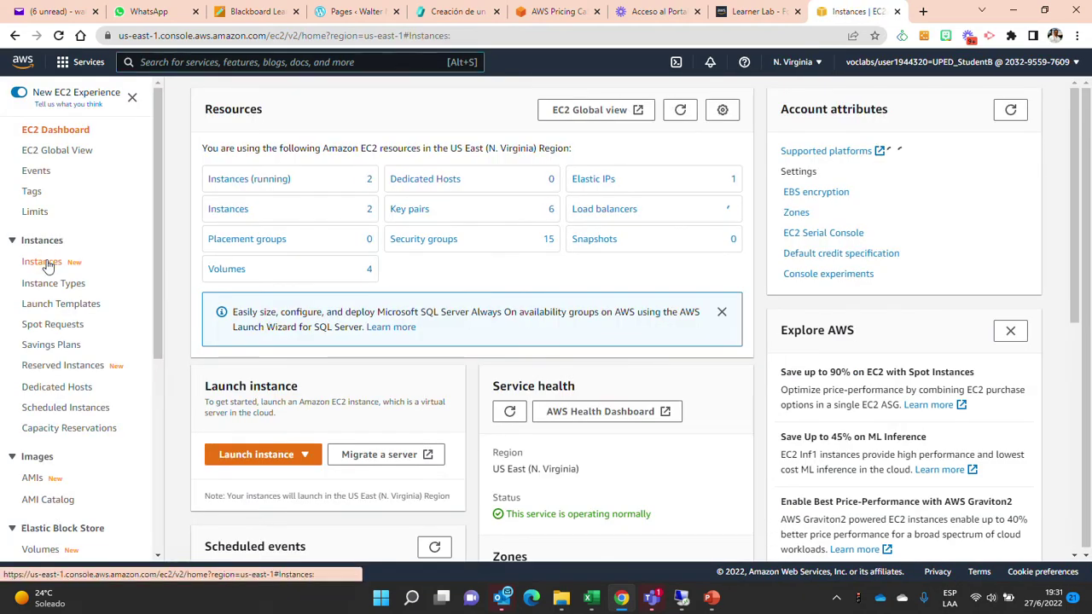
click(43, 262)
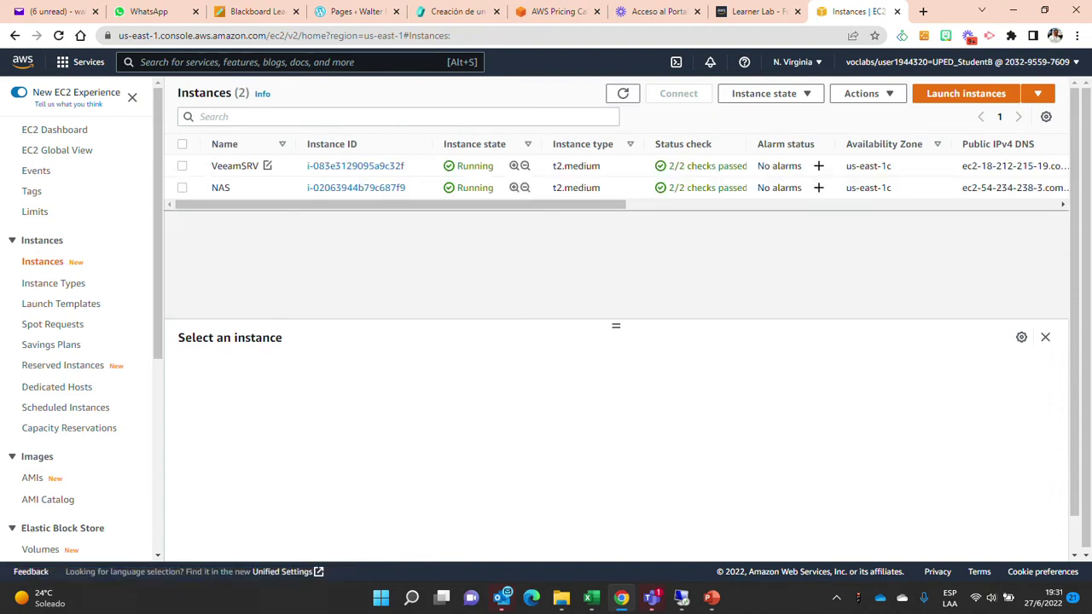
click(244, 166)
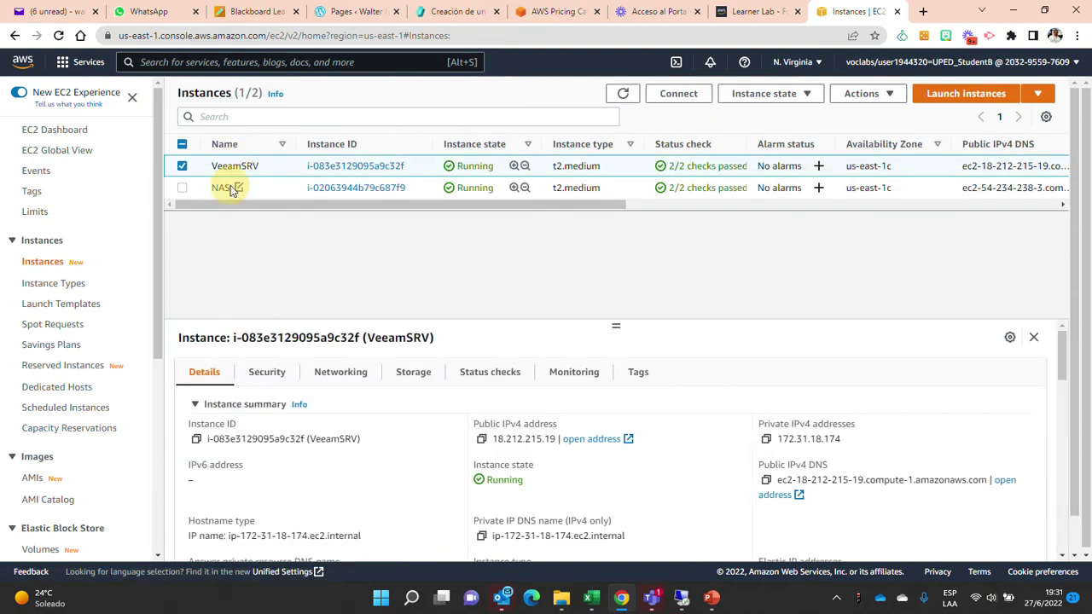
click(232, 188)
click(213, 224)
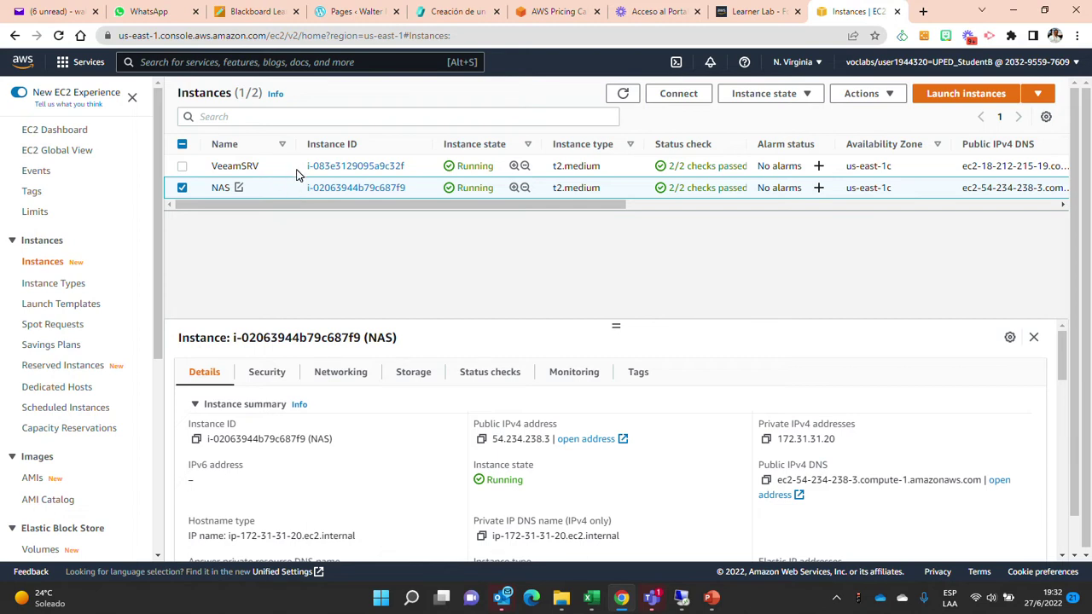
Step: Open the NAS instance's launch-wizard-3 security group and select its All traffic inbound rule
click(268, 375)
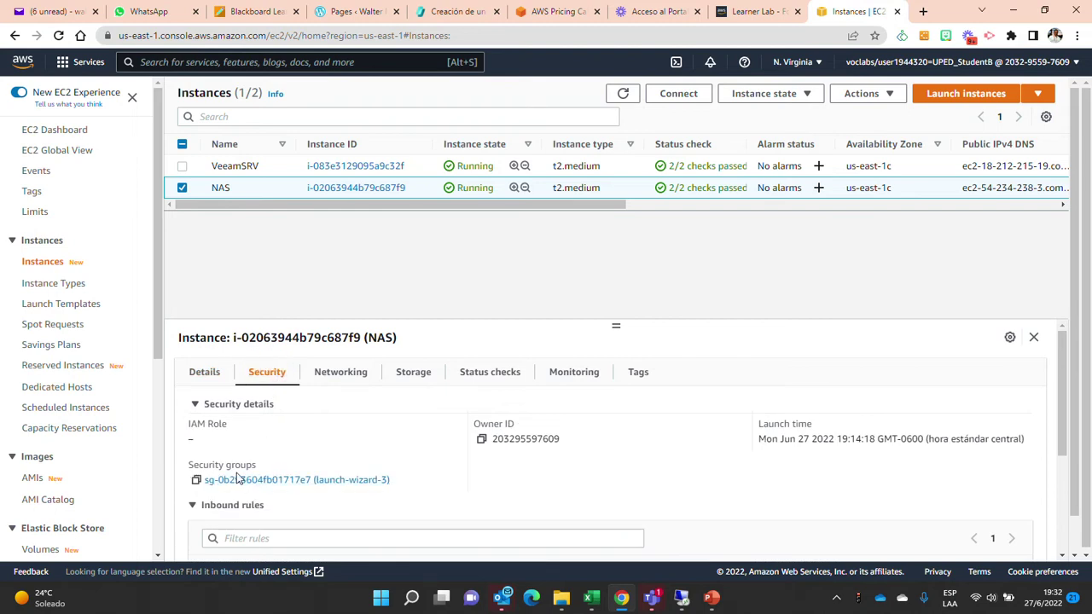
drag(221, 458, 215, 463)
click(282, 481)
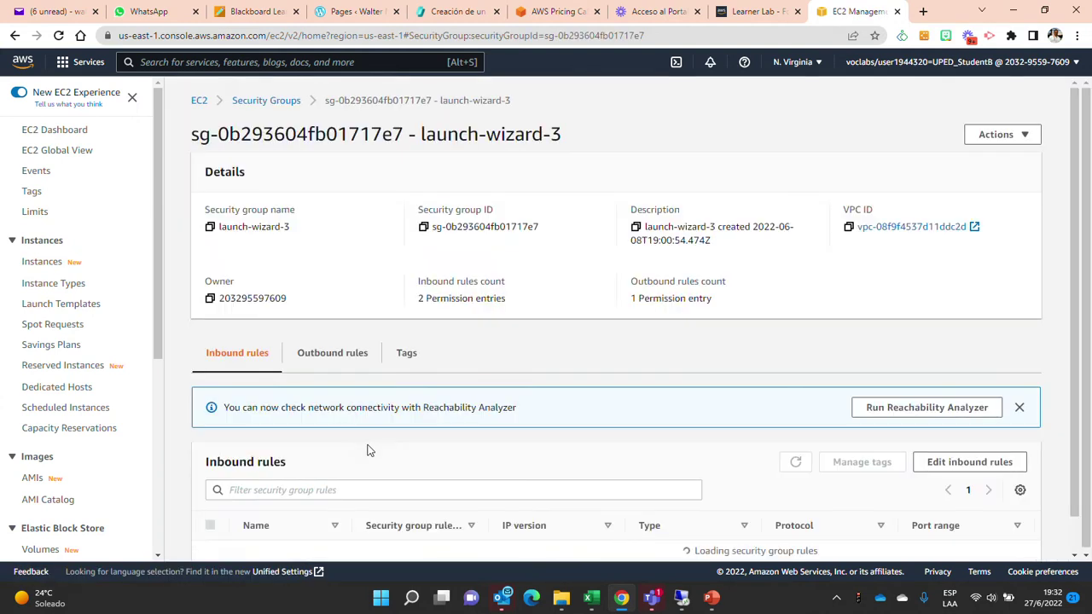
scroll(537, 449, down, 1)
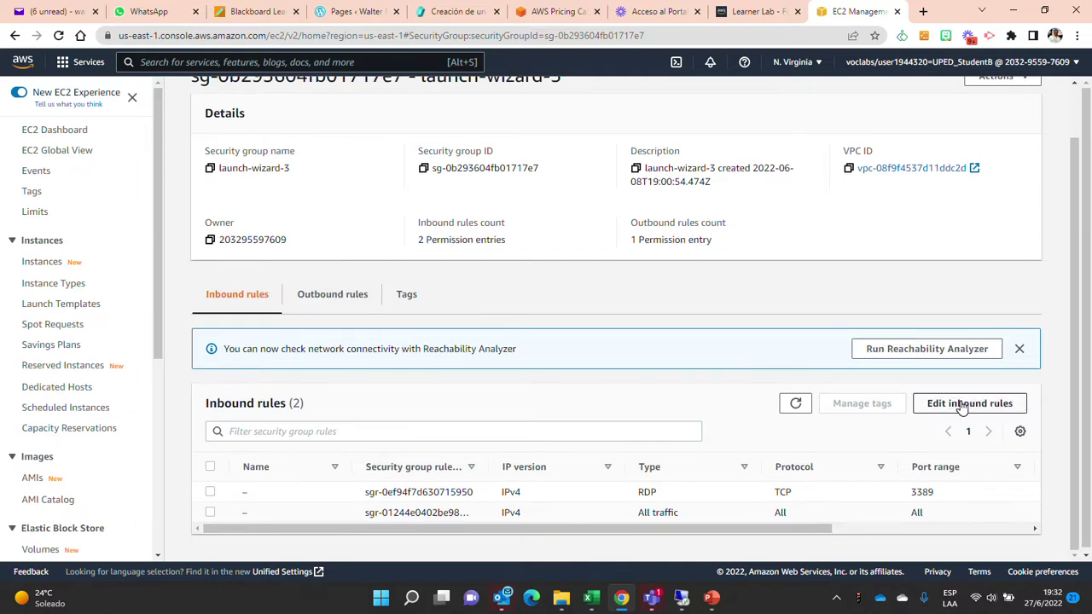
click(650, 518)
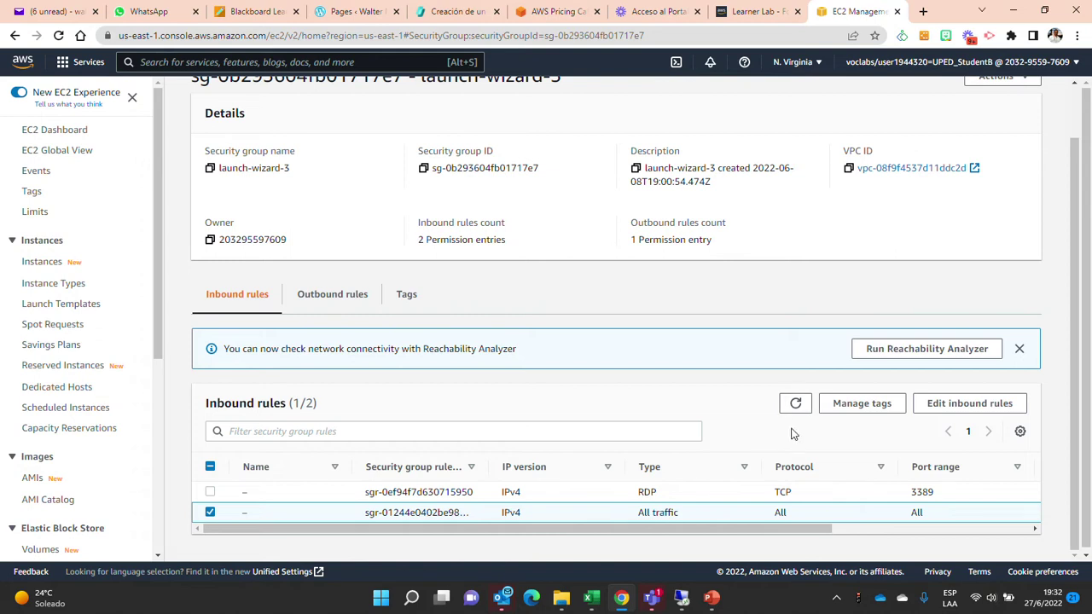
Step: Draft an additional inbound rule allowing All traffic from 0.0.0.0/0 in the launch-wizard-3 security group, and discard it
click(946, 407)
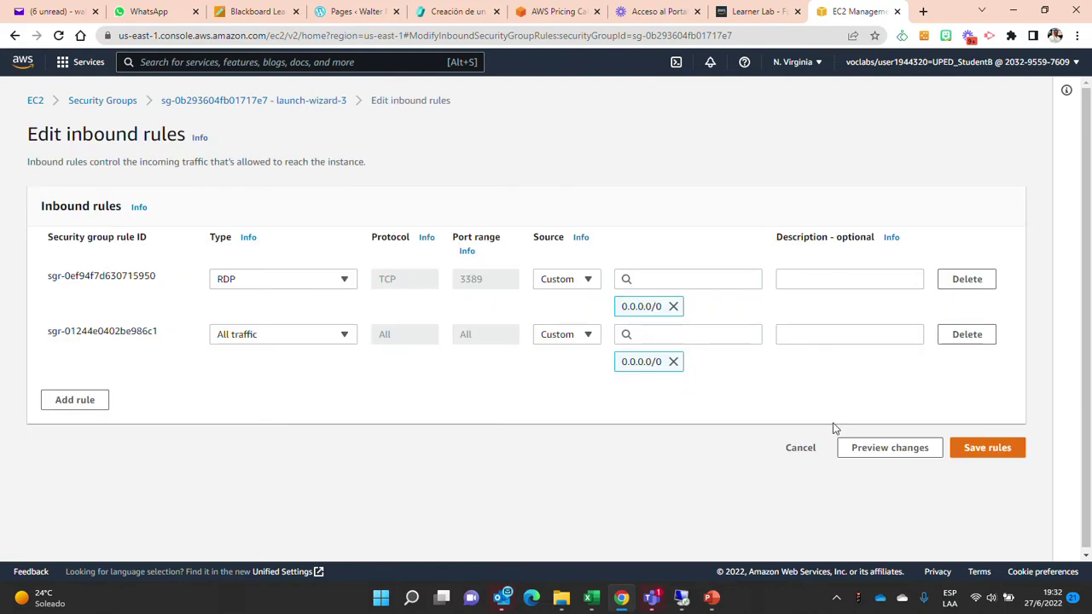
click(68, 400)
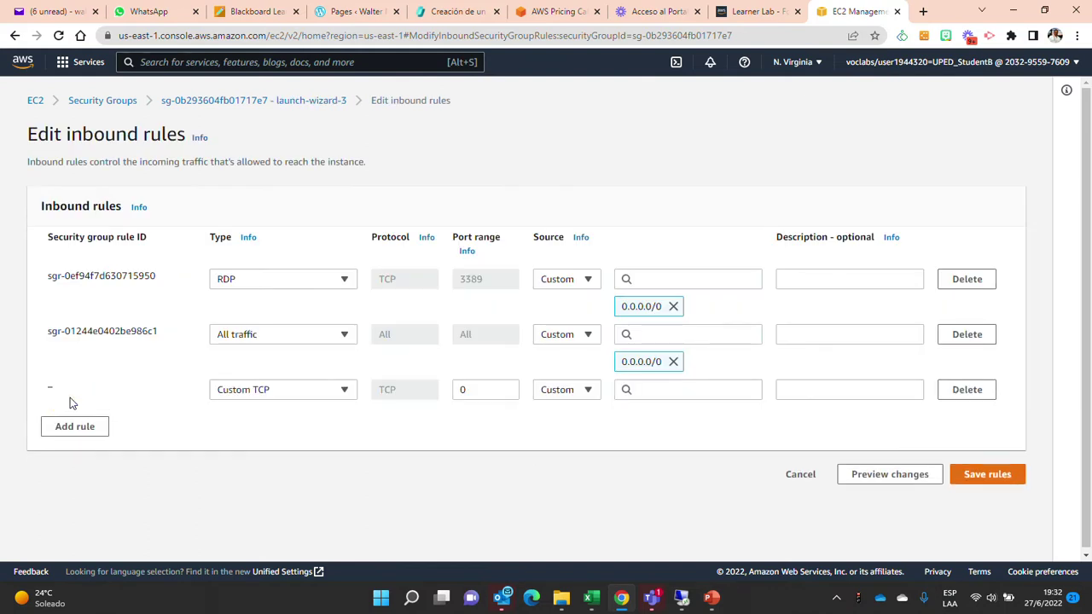
click(259, 393)
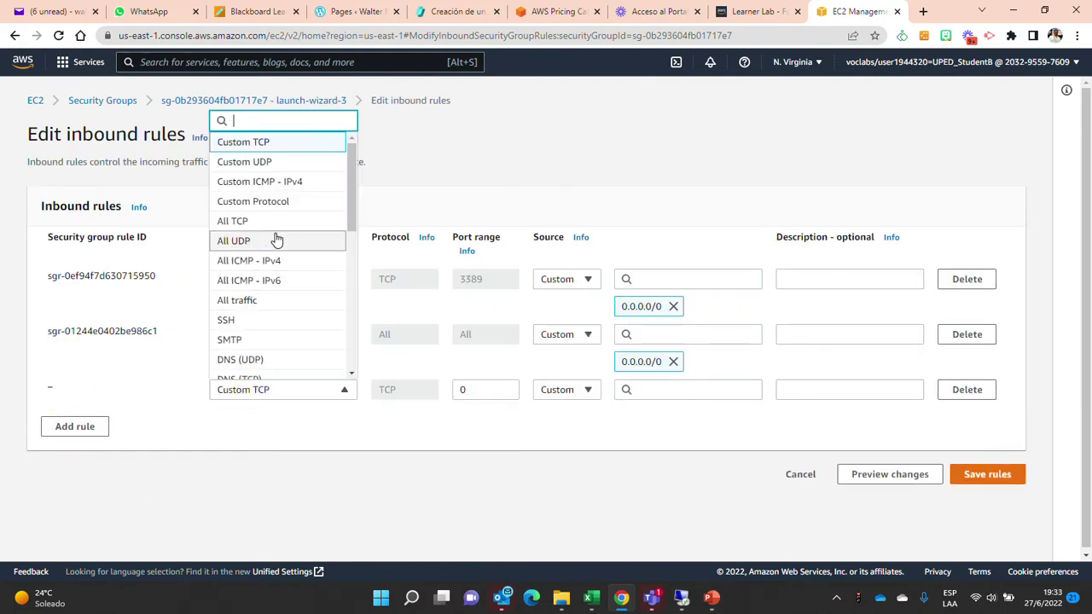
click(261, 301)
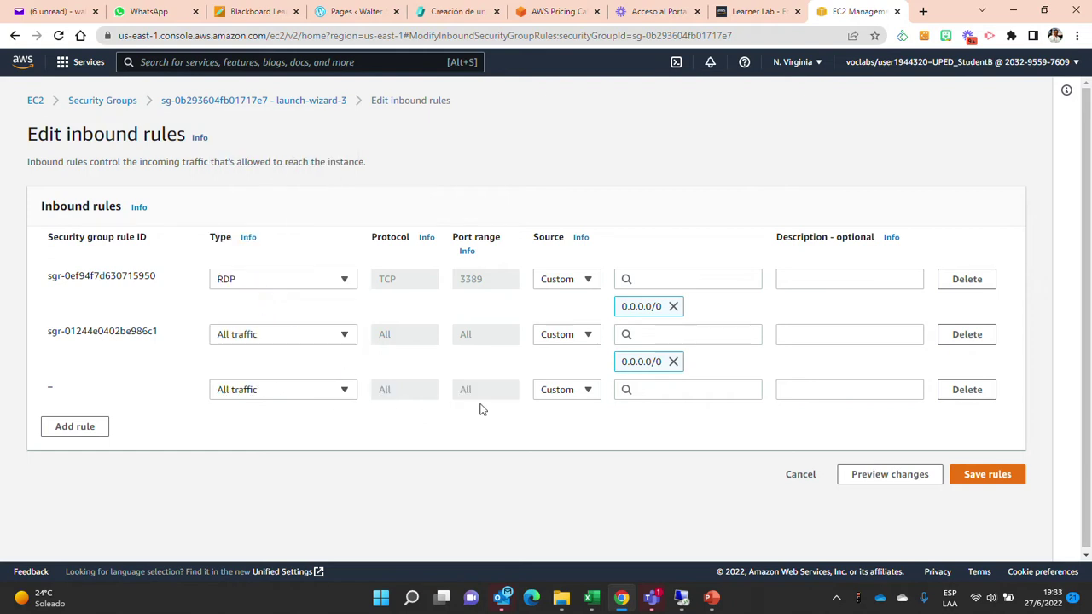
click(580, 391)
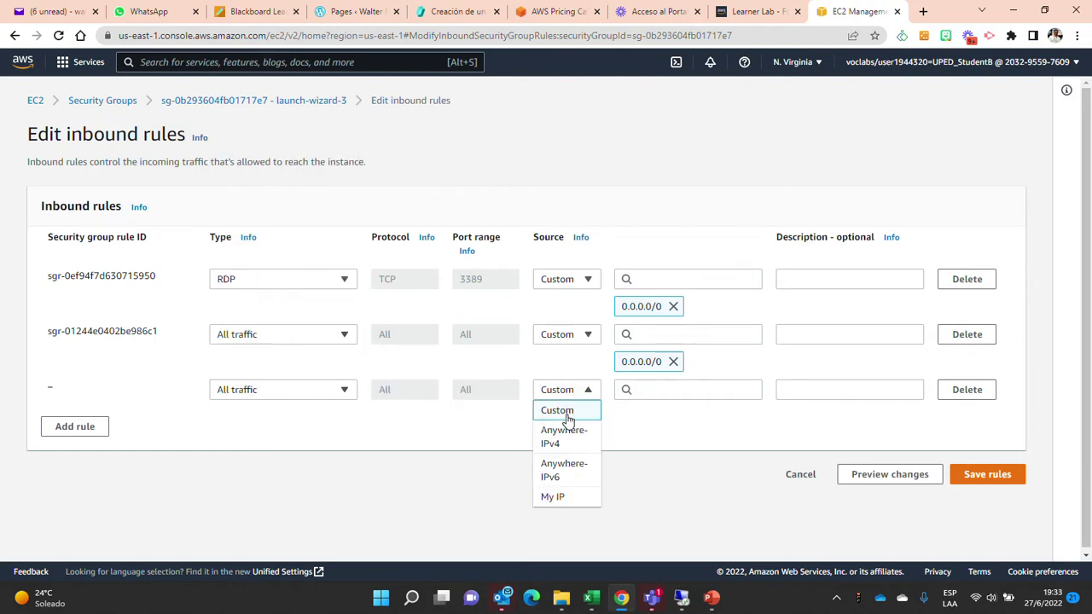
click(566, 413)
click(674, 390)
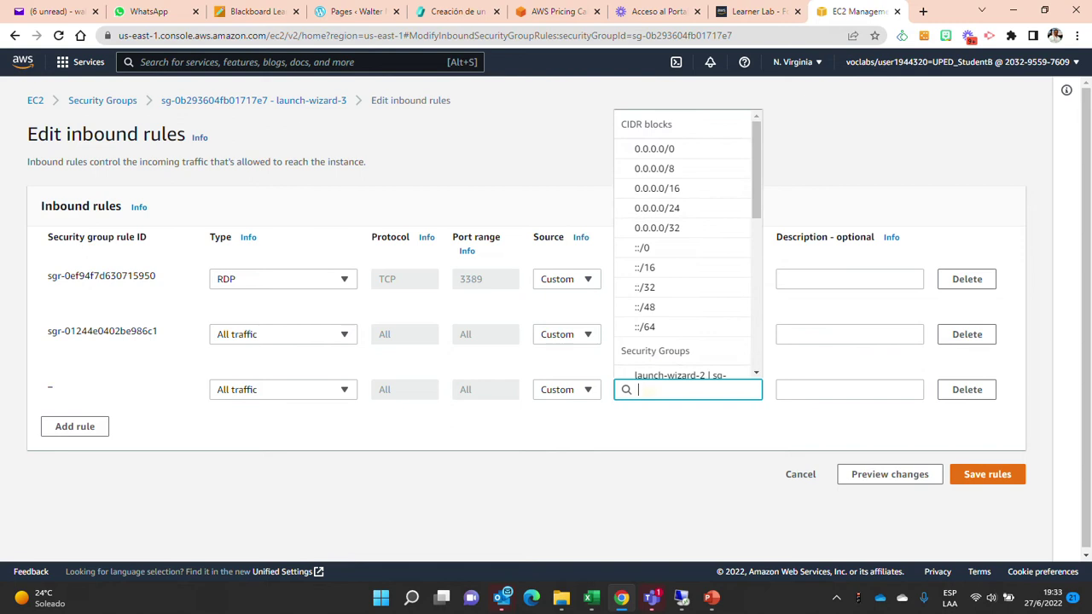
click(680, 154)
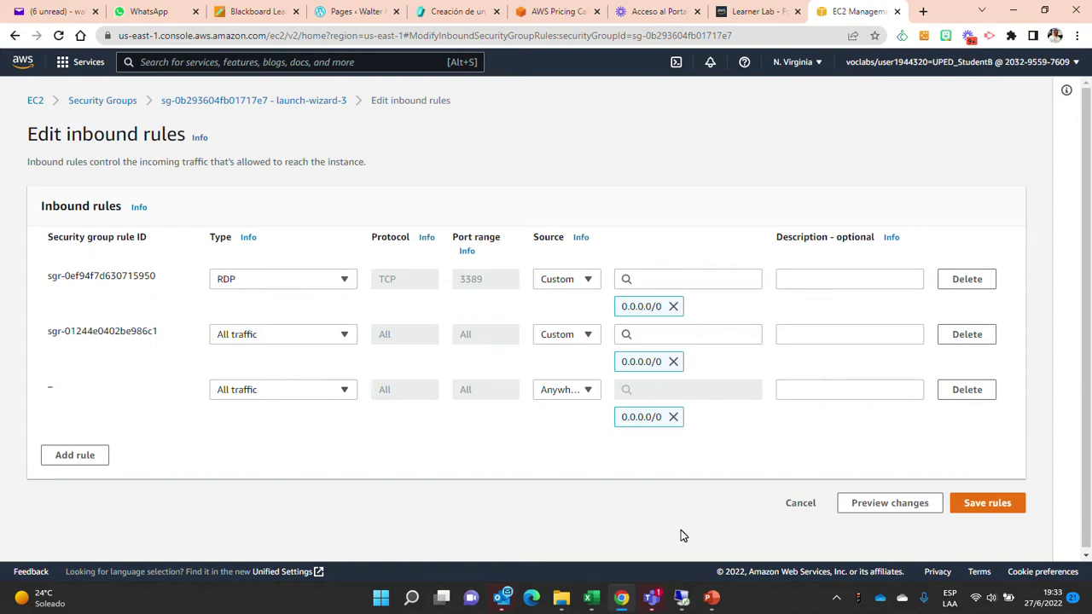
click(799, 508)
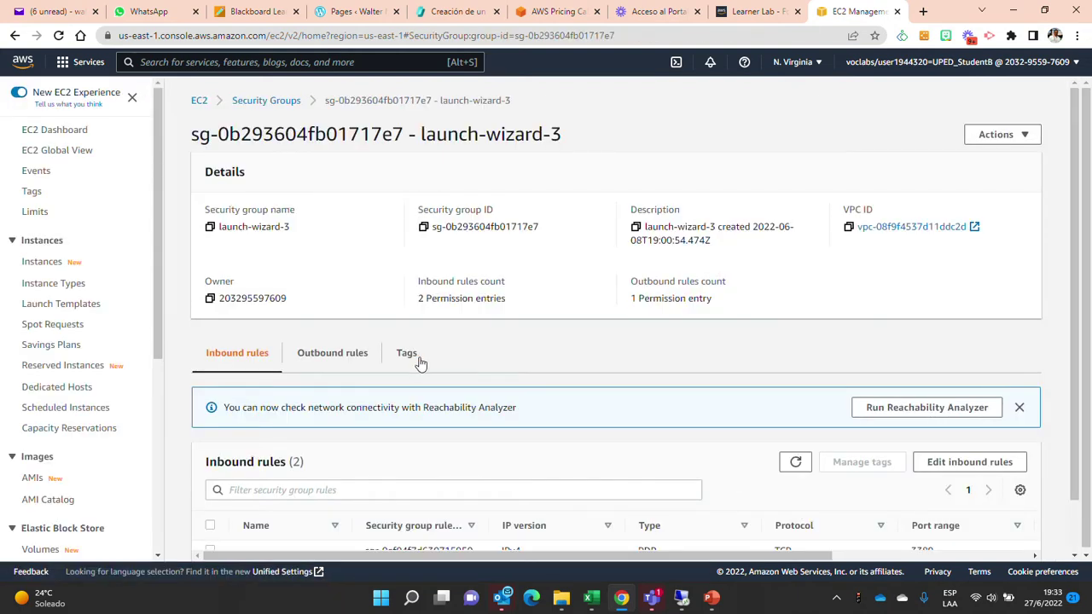
Step: Return to the NAS instance's details and highlight its private IPv4 address
click(45, 262)
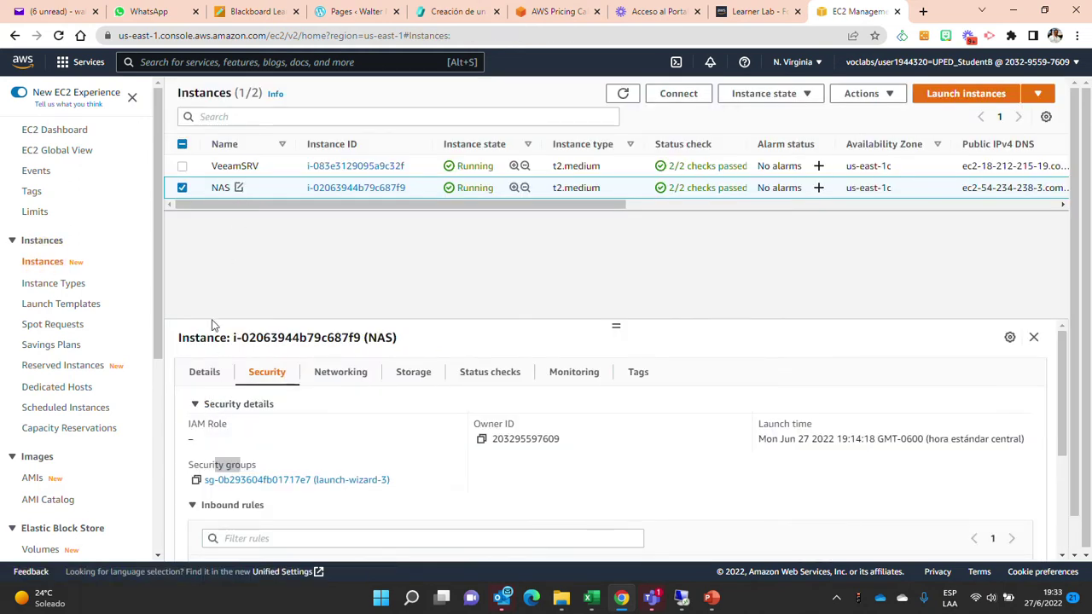
click(204, 384)
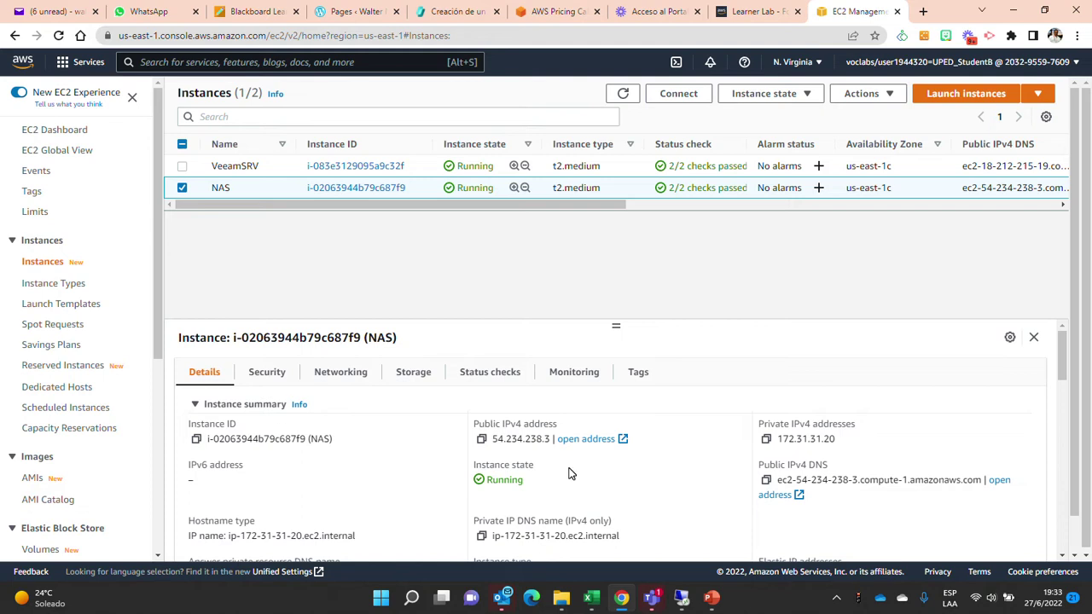
drag(776, 439, 882, 450)
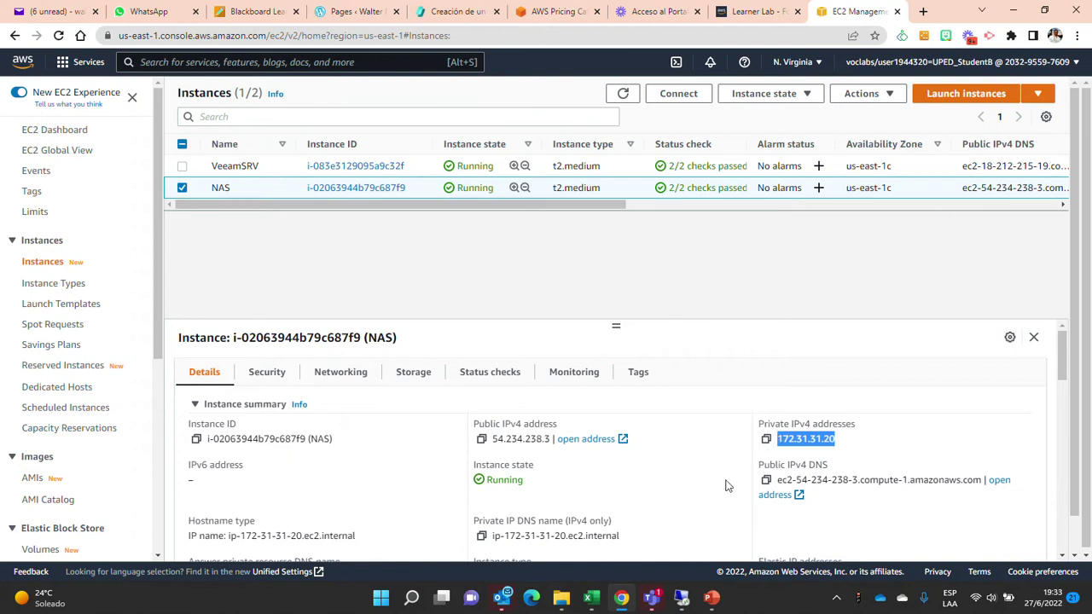
Step: Switch to the VeeamSRV Remote Desktop session and show it full screen
click(681, 599)
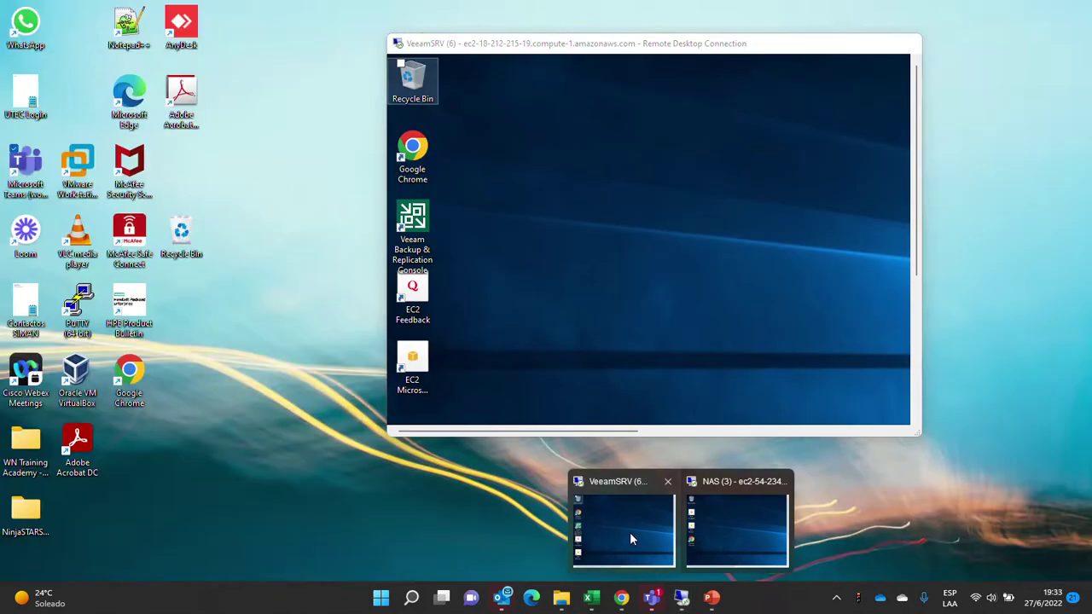
click(630, 533)
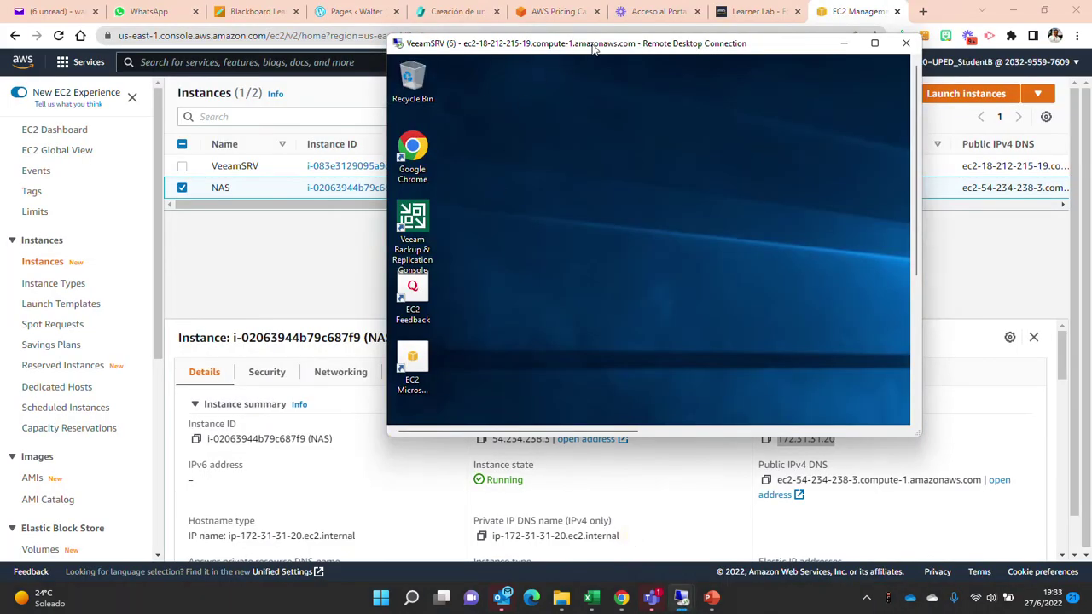
drag(594, 47, 480, 60)
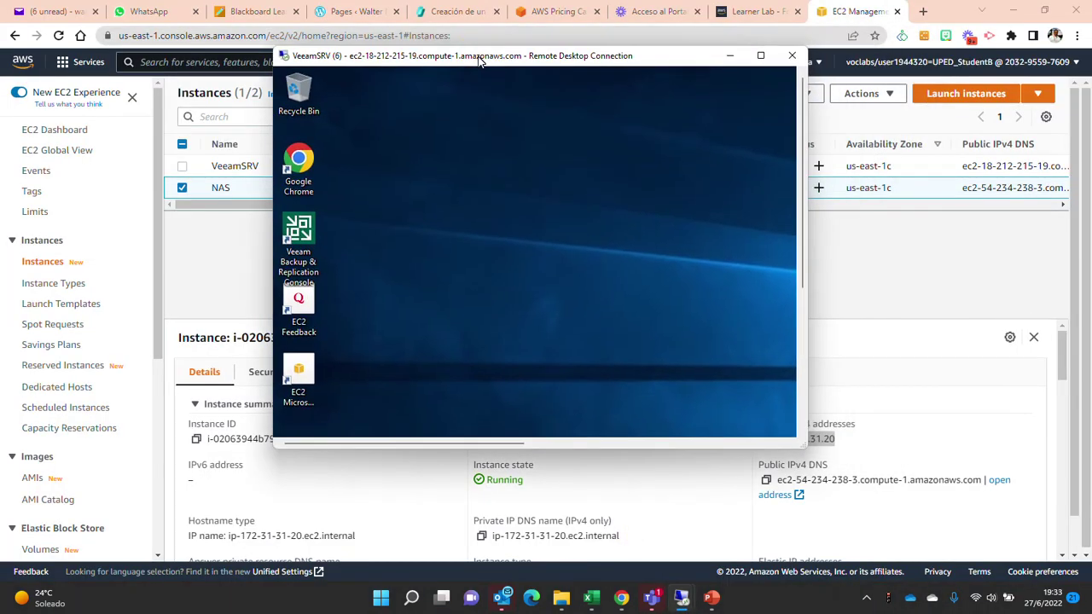
click(758, 56)
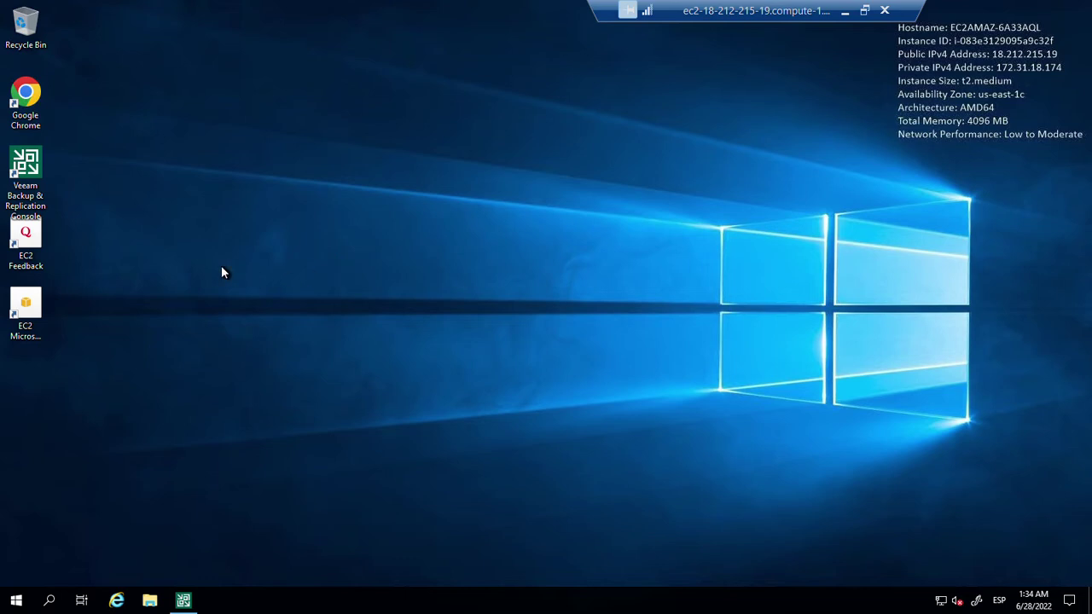
double_click(38, 167)
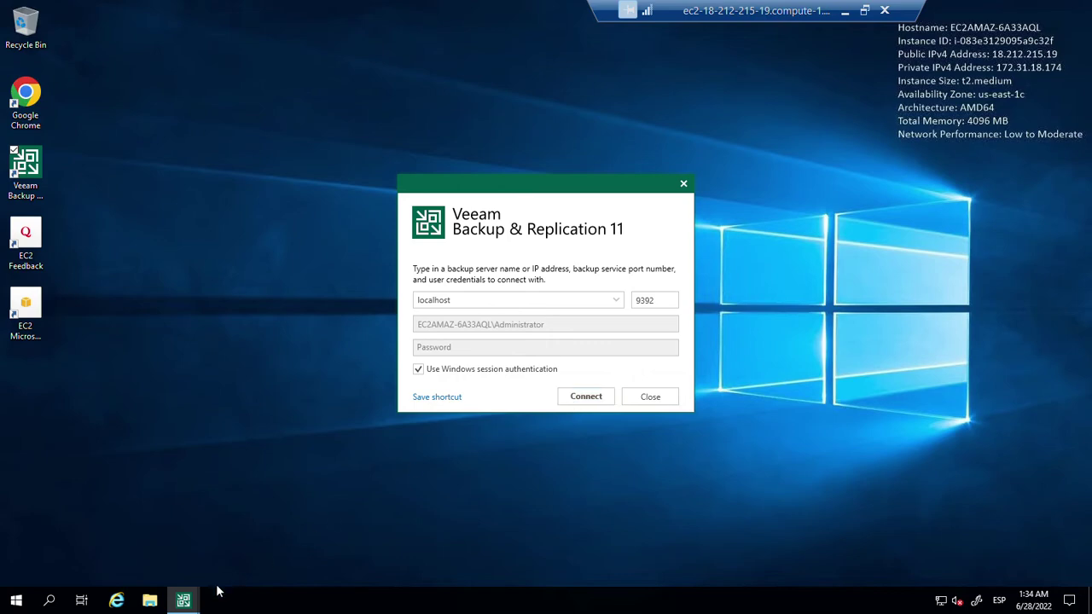
click(183, 600)
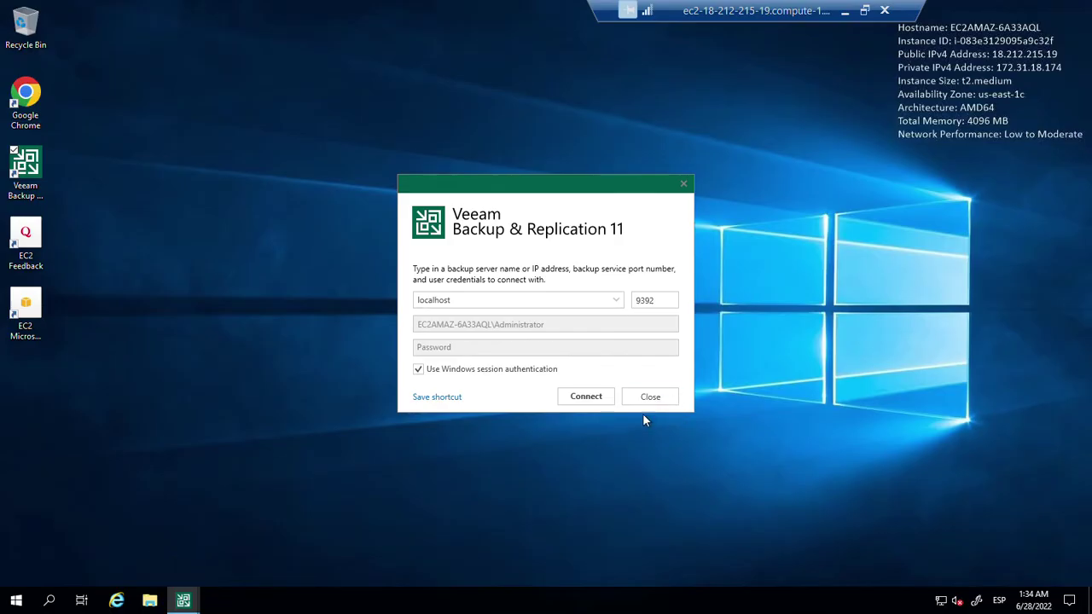
click(651, 397)
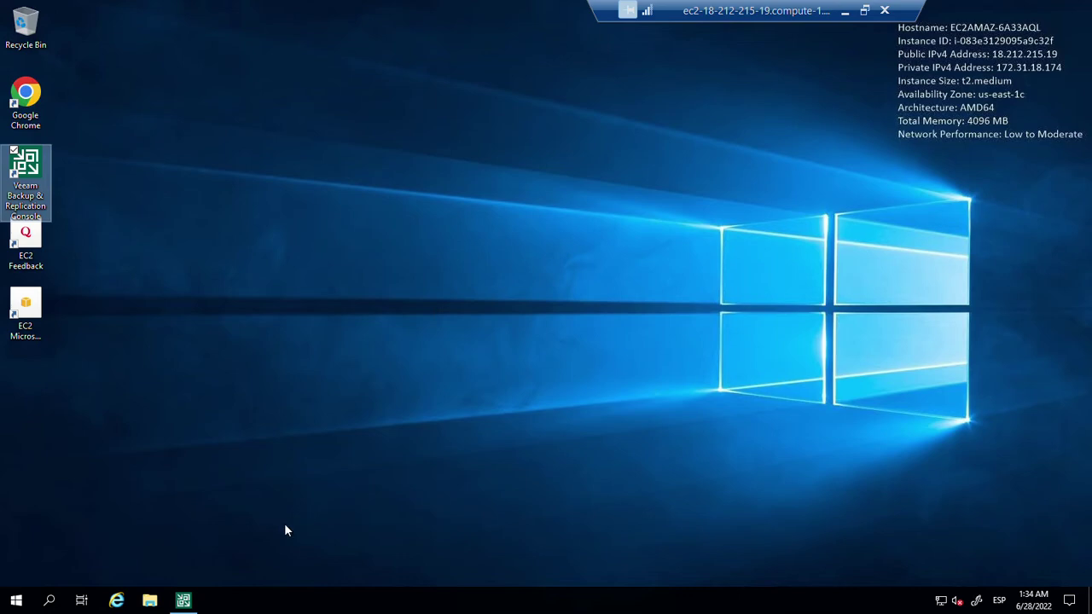
Step: Bring up the running Veeam Backup & Replication console and review which views its navigation pane can show
click(183, 602)
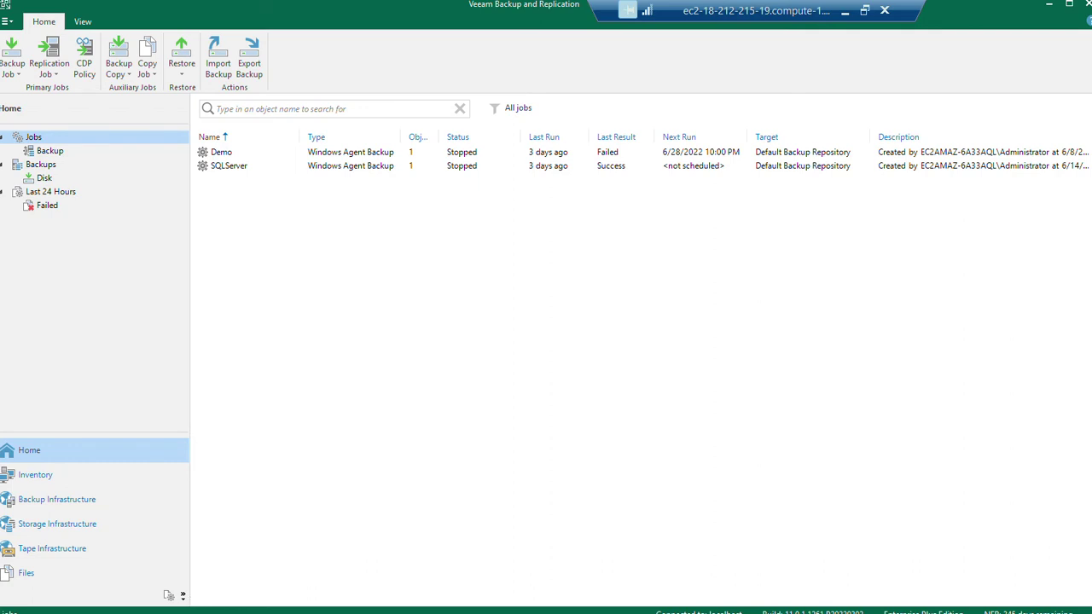
click(182, 596)
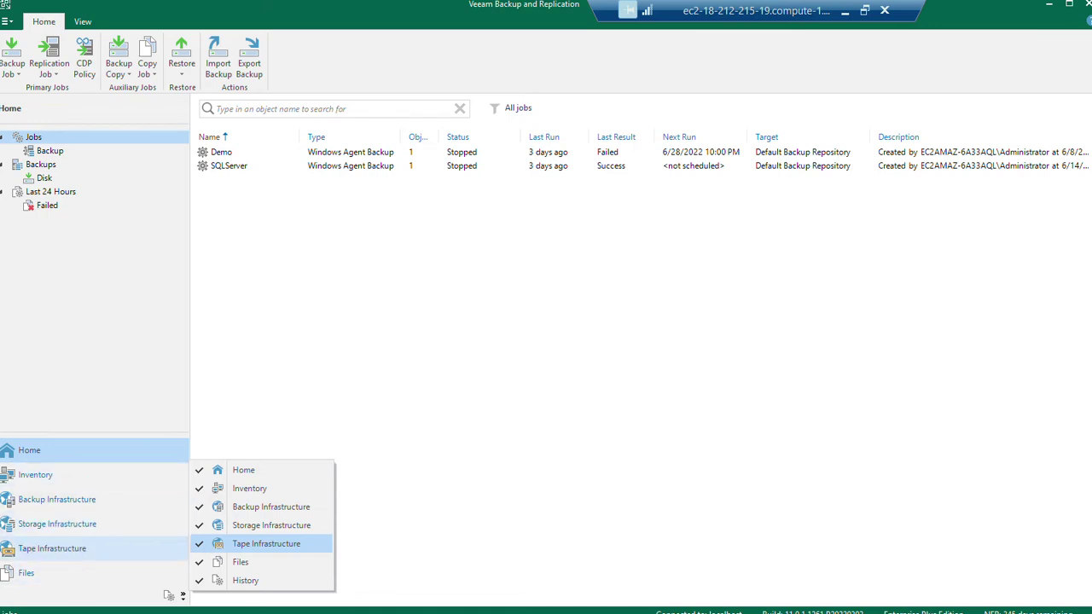
click(288, 390)
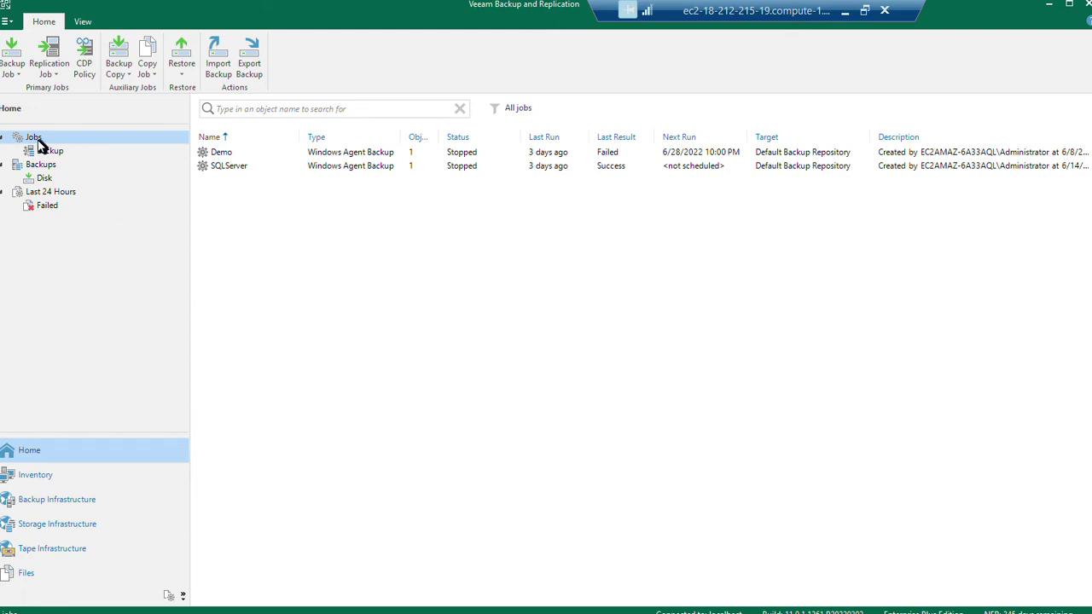
Step: Examine the workload types offered for creating a new backup job, without starting one
right_click(240, 231)
mouse_move(273, 242)
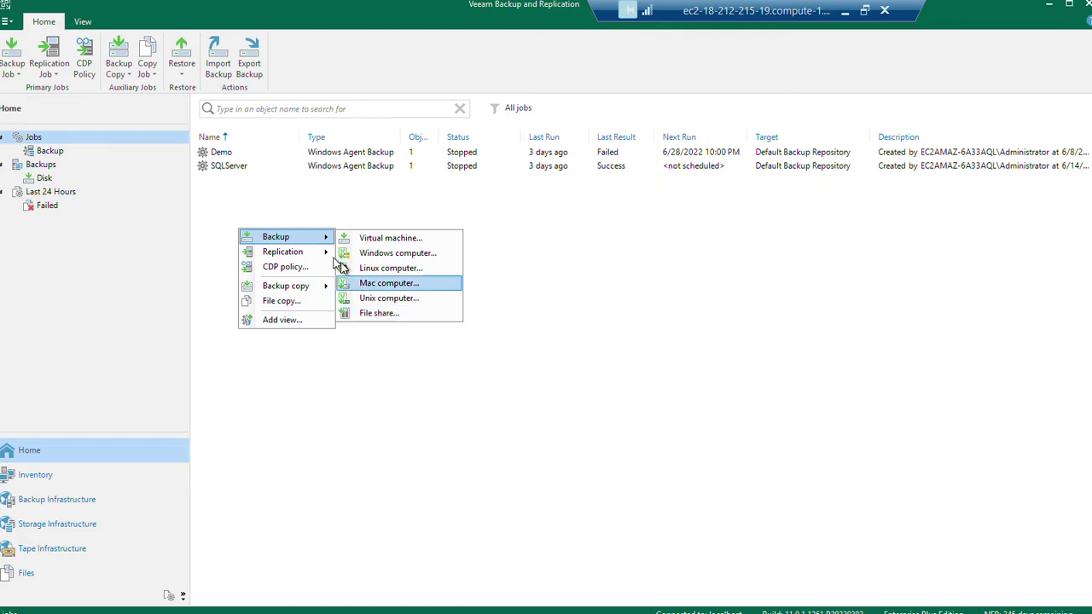
click(518, 280)
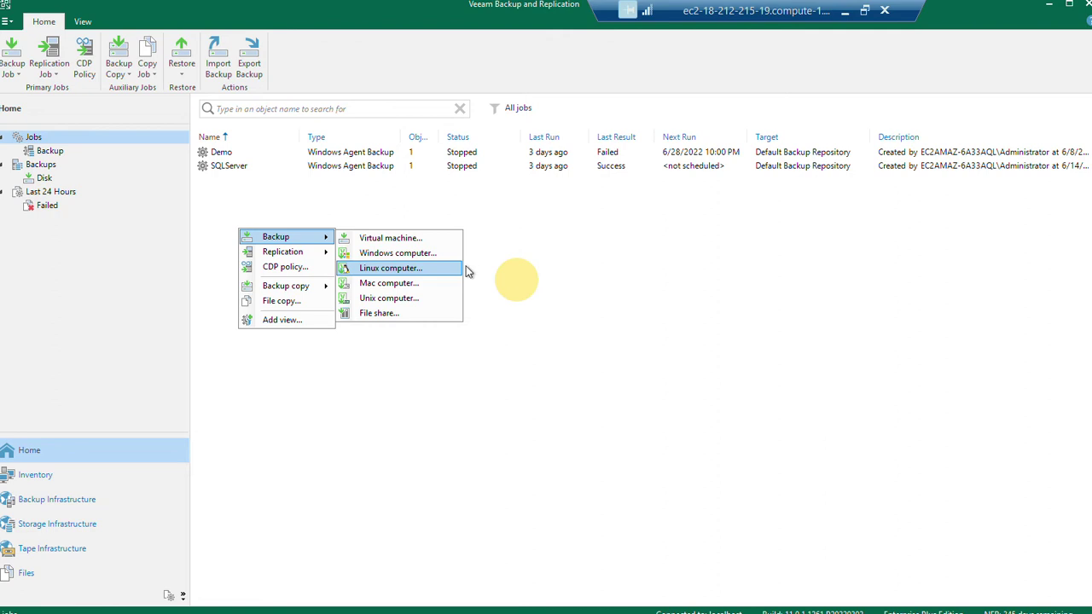
click(16, 75)
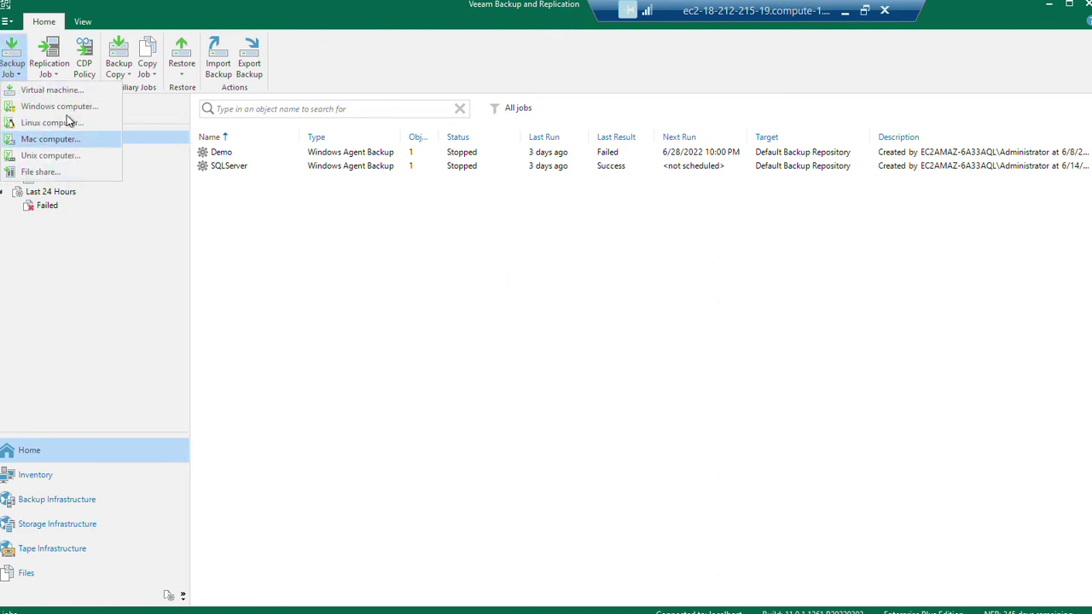
click(269, 250)
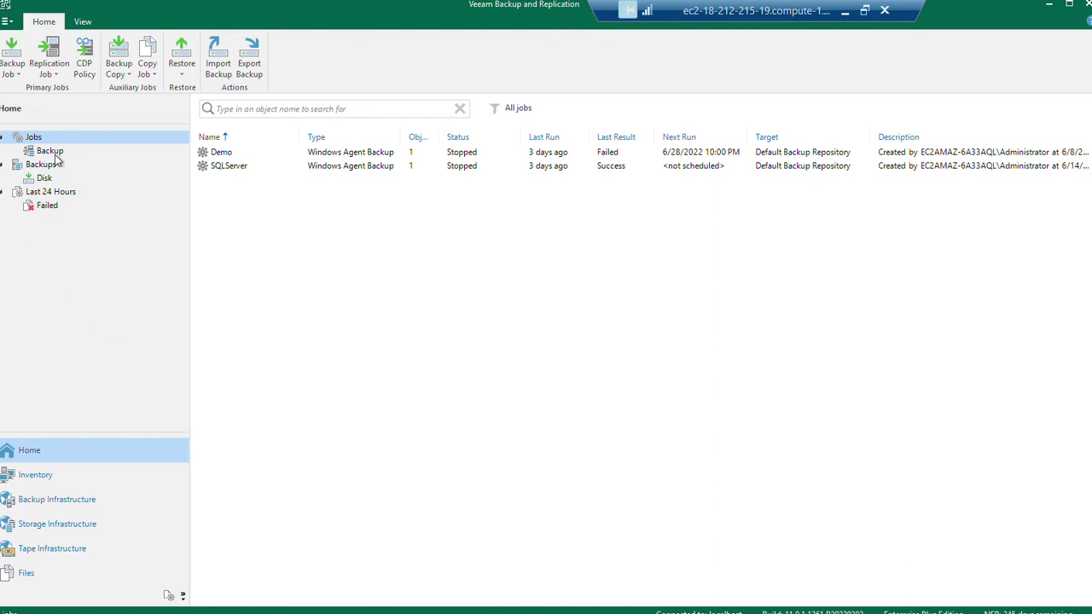
Step: Review the last-run details of the Demo and SQLServer backup jobs
click(225, 153)
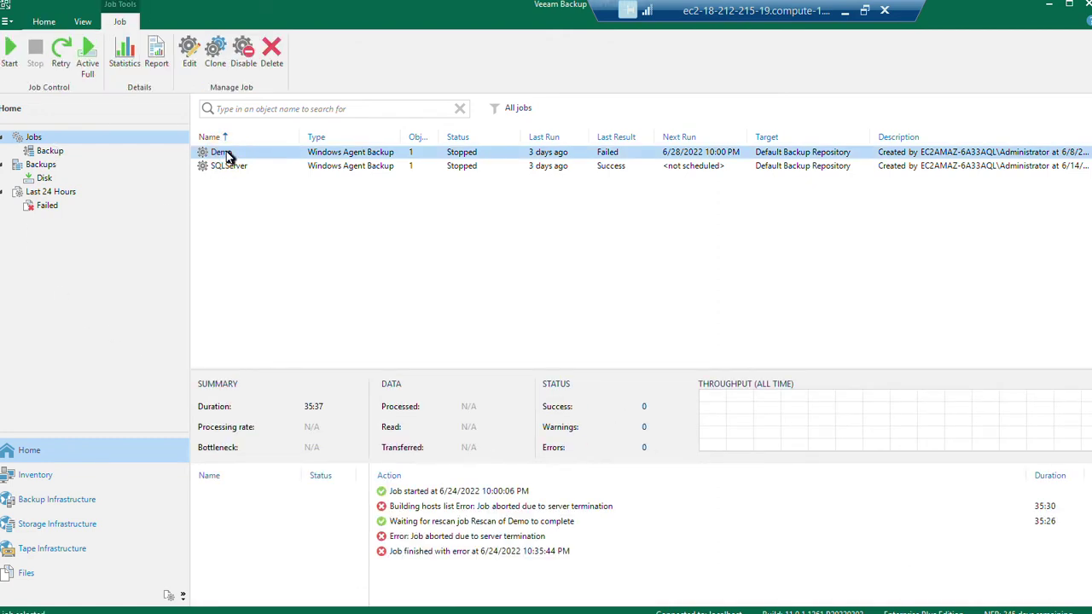
click(251, 166)
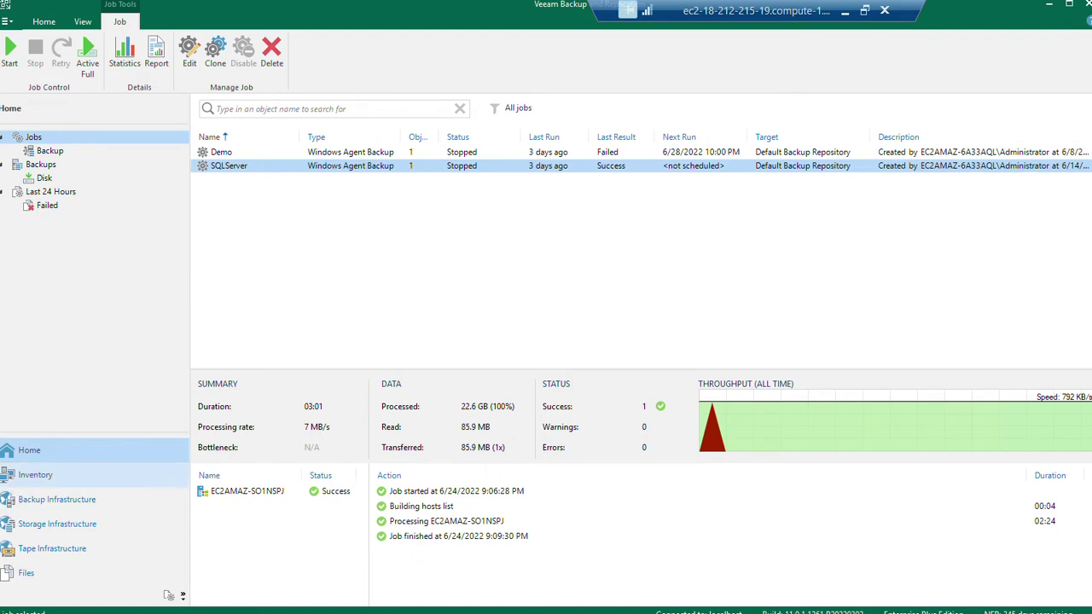
Step: Review the manually added physical machines in the inventory, including the computer EC2AMAZ-SO1NSPJ
click(35, 475)
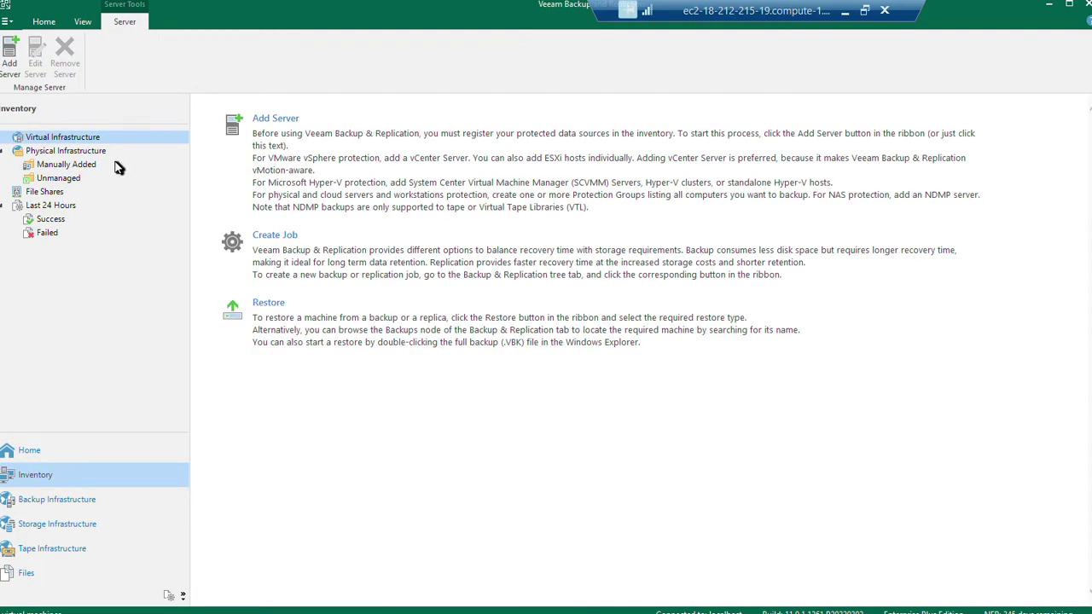
click(85, 166)
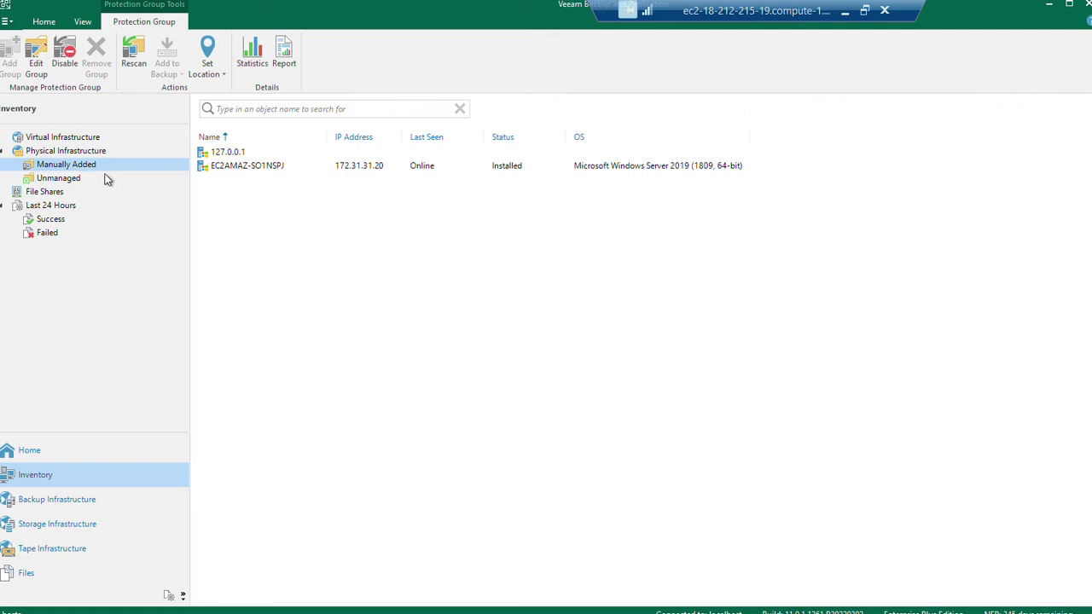
click(265, 166)
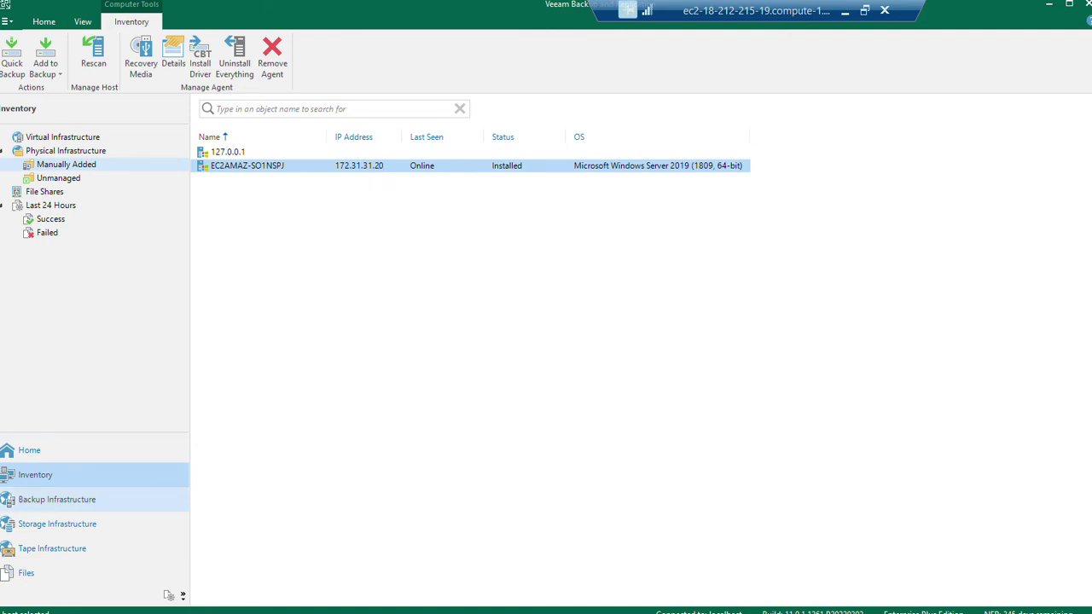
Step: Review the backup repositories in the backup infrastructure: Backup2, Default Backup Repository and InquisalvaAzure
click(73, 500)
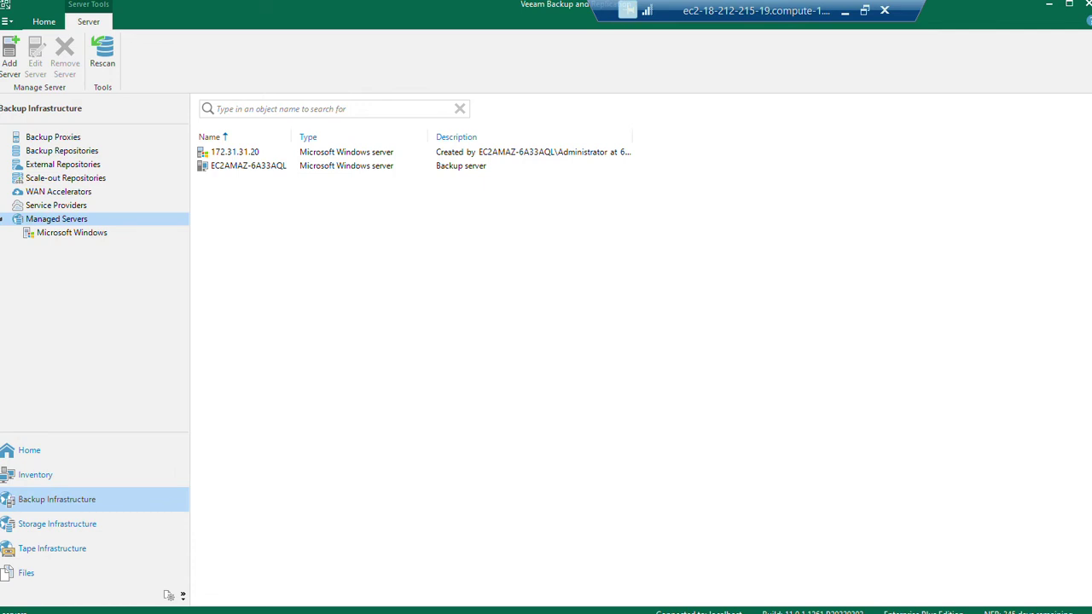
click(85, 157)
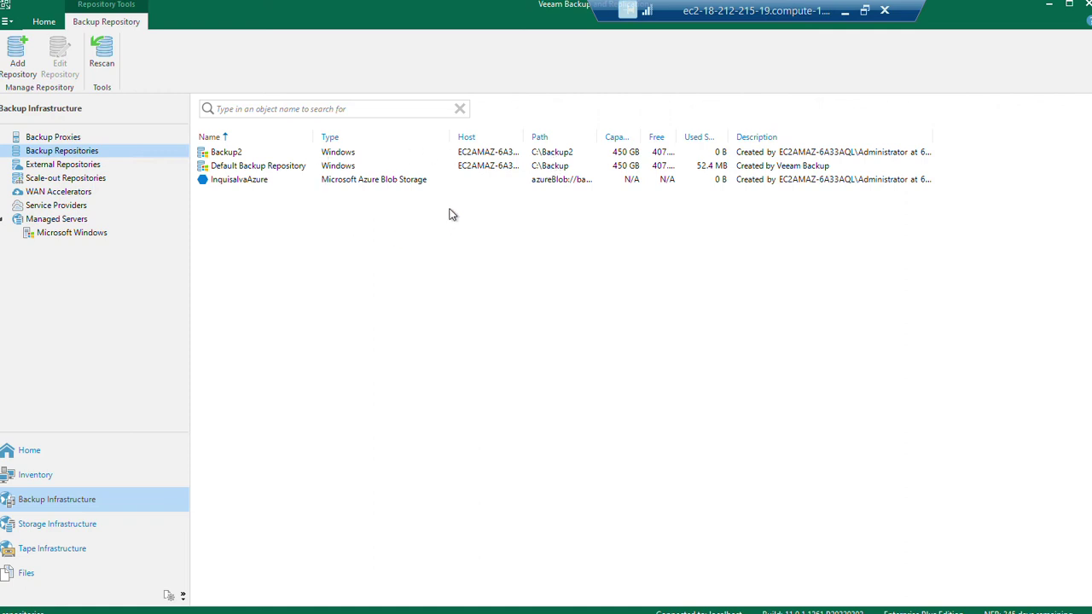
click(559, 158)
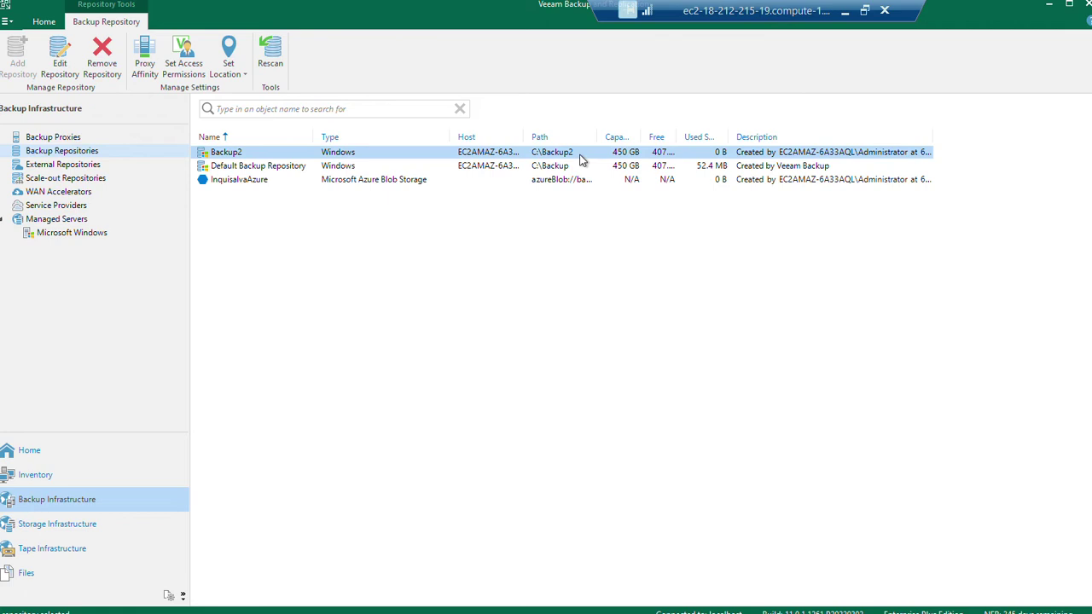
click(558, 170)
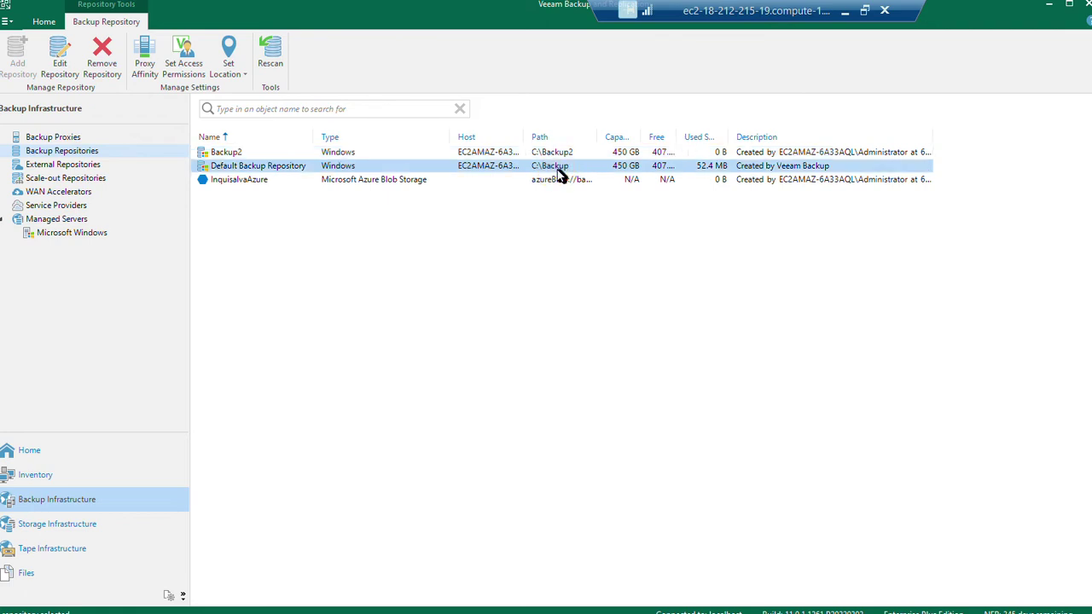
click(296, 180)
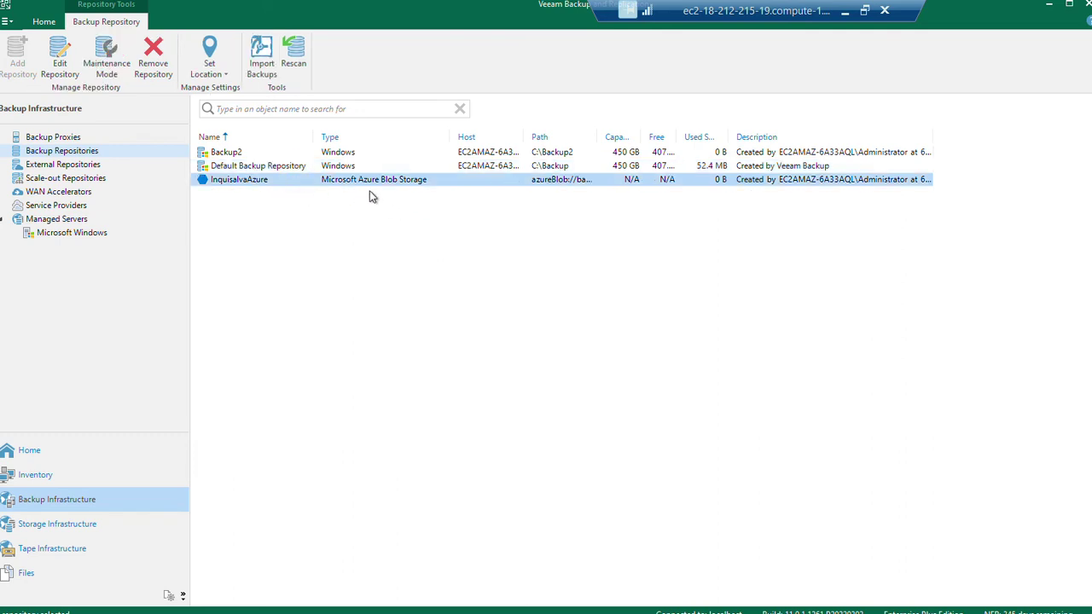
Step: Examine the storage types offered for a new backup repository, including deduplicating appliances, without adding one, and check the Default Backup Repository
right_click(349, 286)
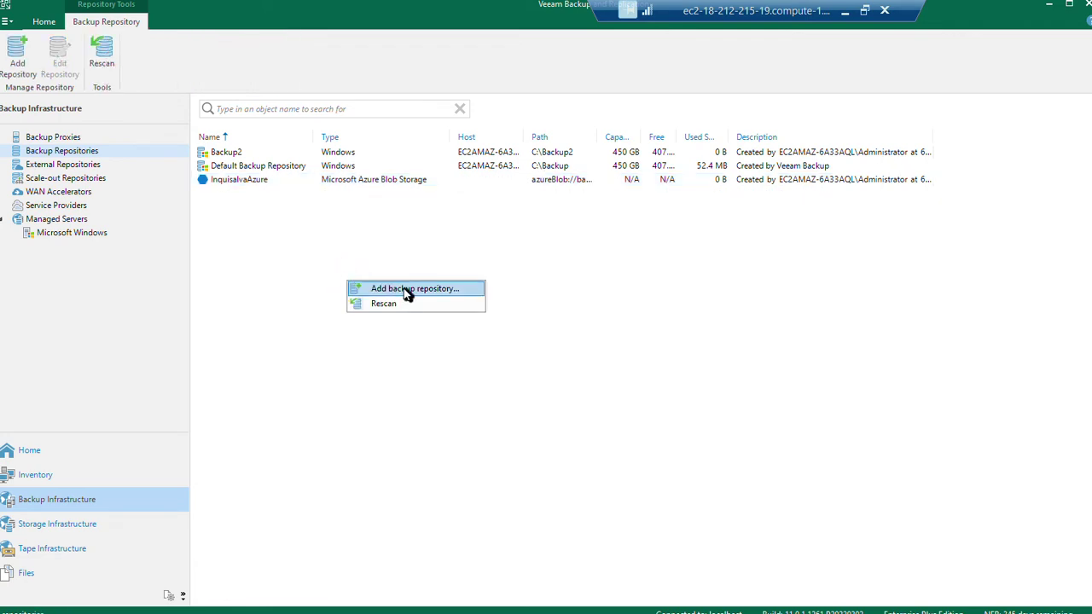
click(404, 290)
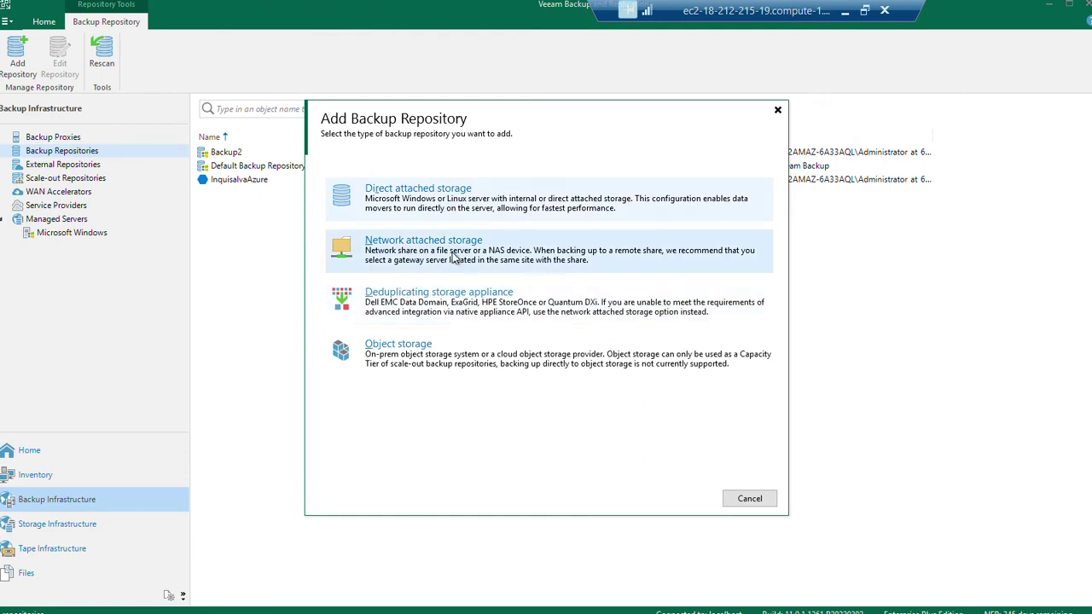
click(488, 312)
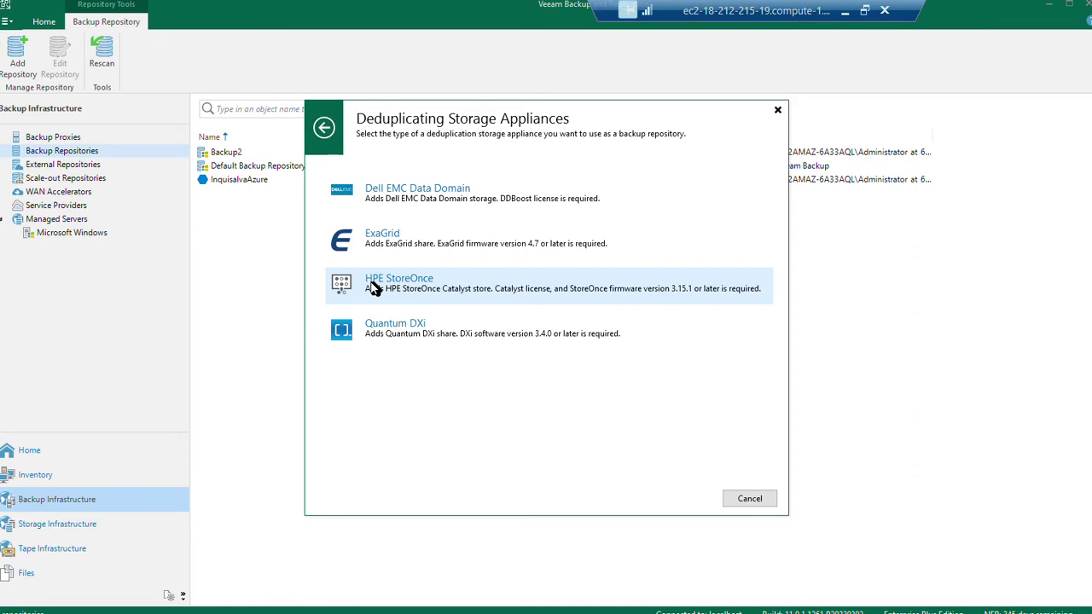
click(748, 507)
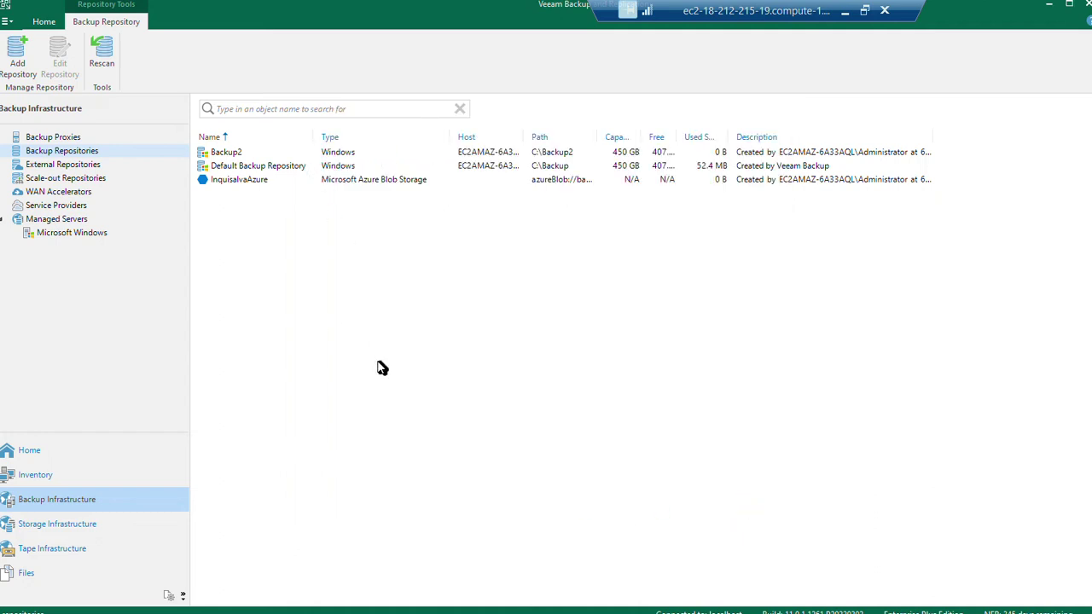
click(553, 169)
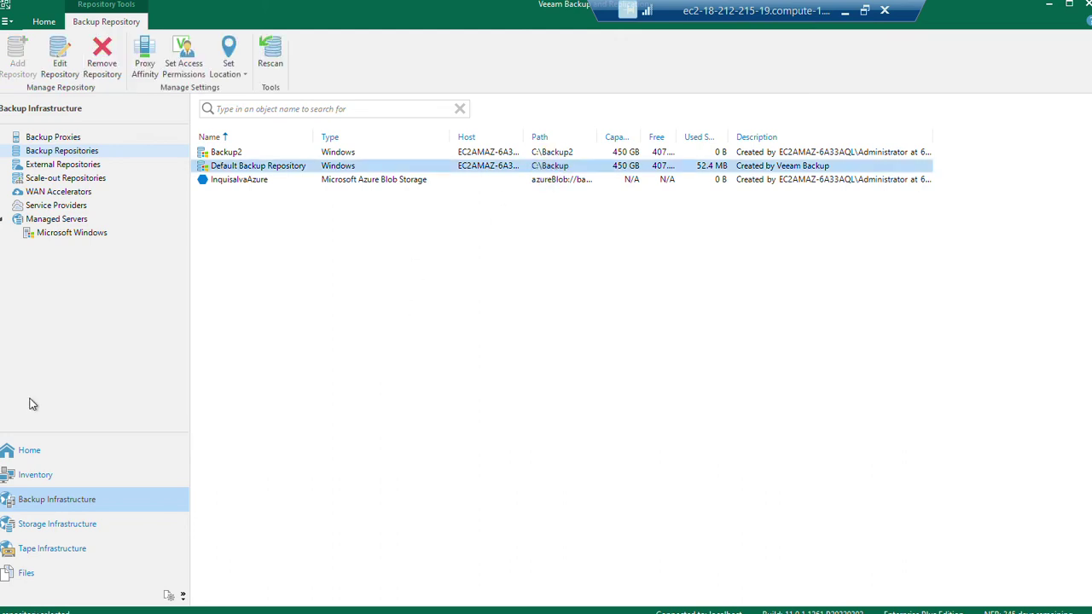
Step: Start a new Windows computer backup job of type Server, managed by the backup server, and name it SQL Respaldo
click(26, 450)
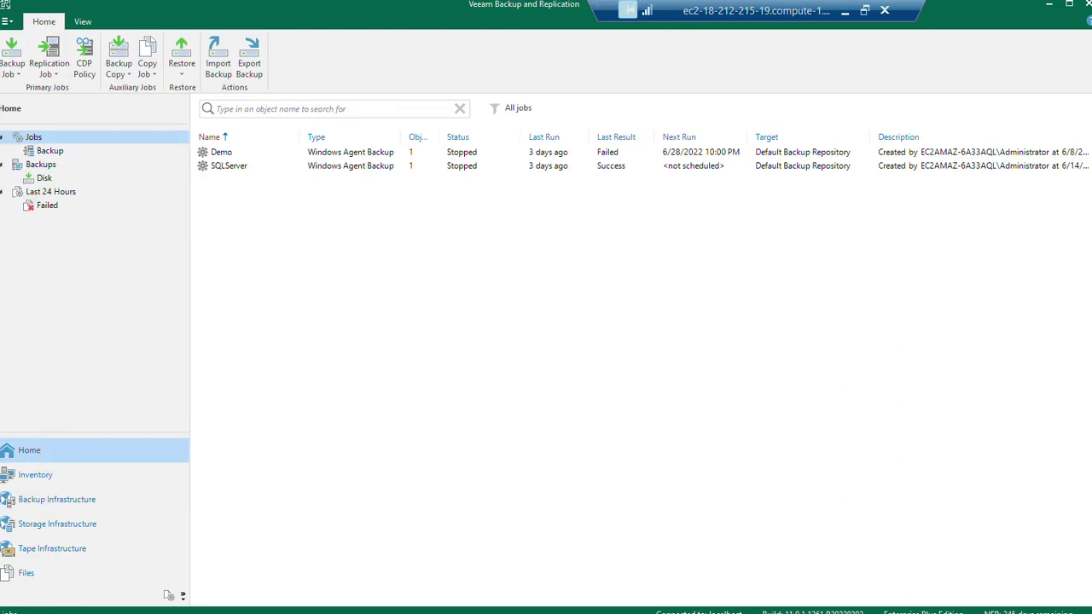
right_click(290, 261)
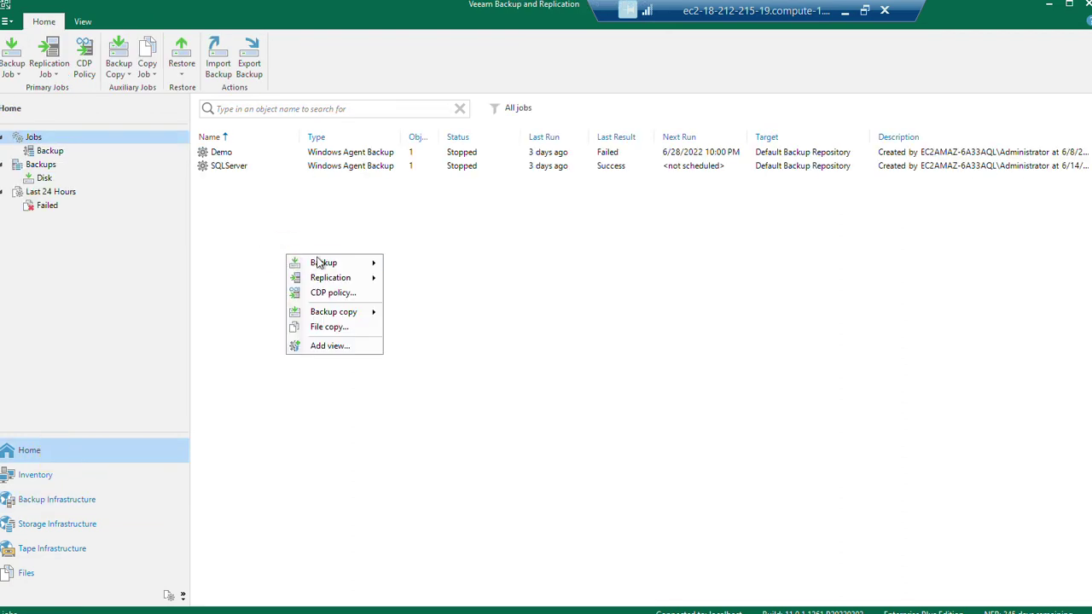
click(327, 263)
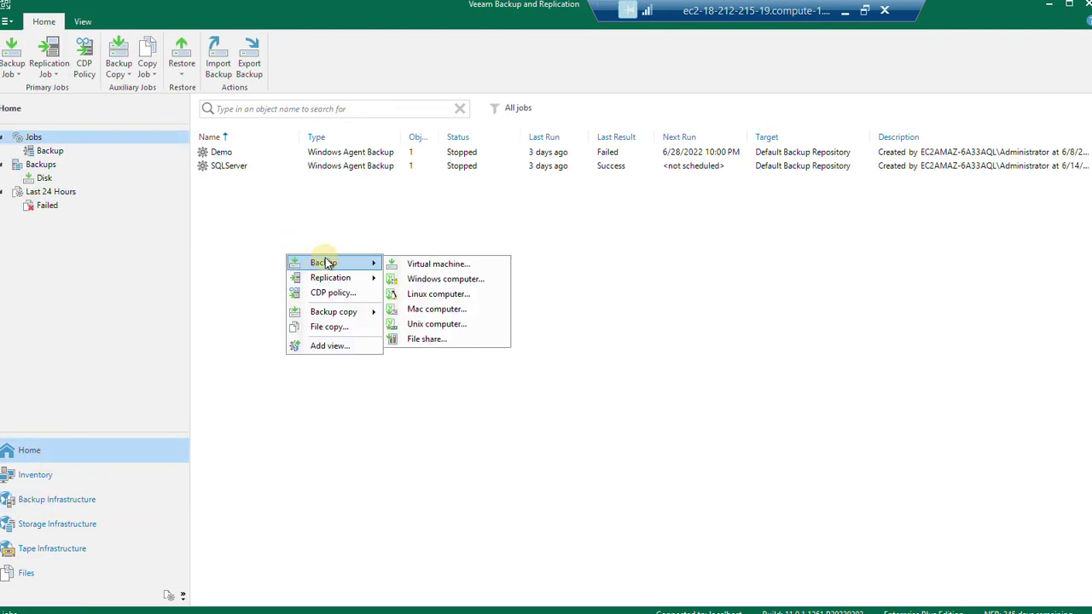
click(495, 291)
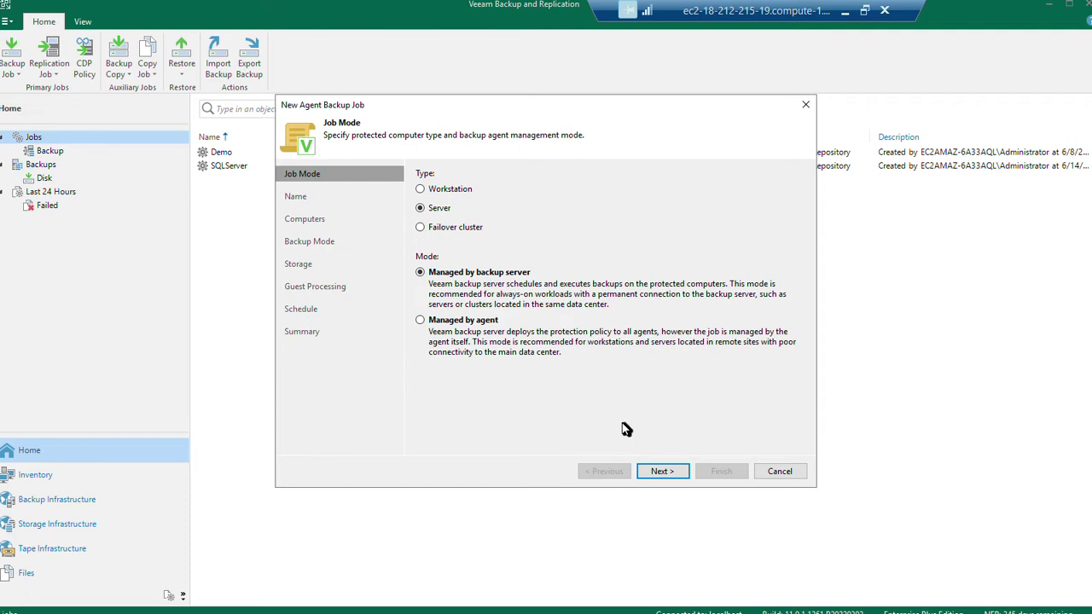
click(663, 471)
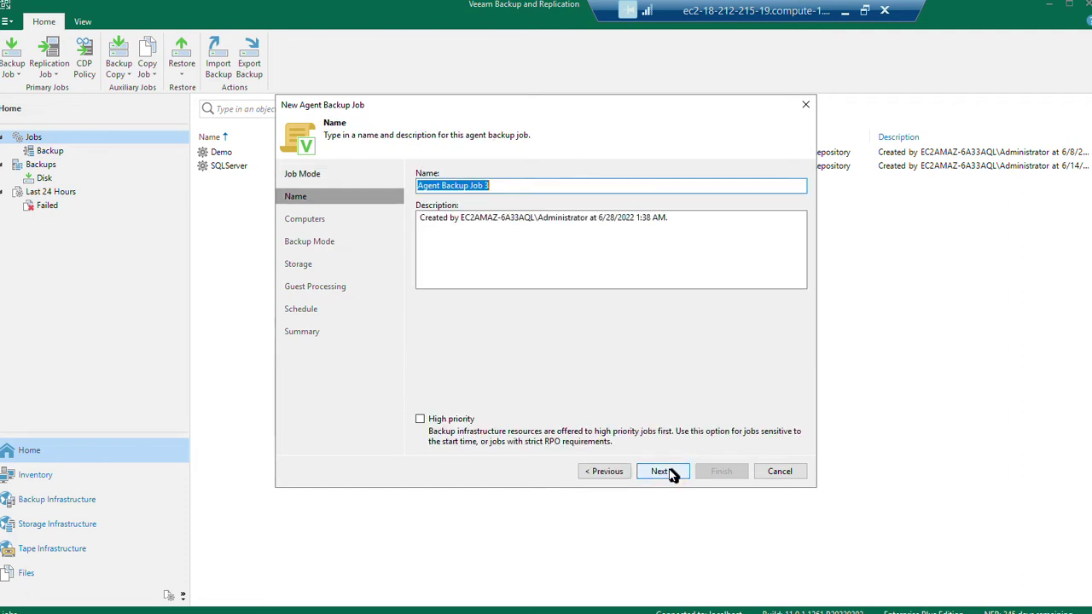
text(SQL Respald)
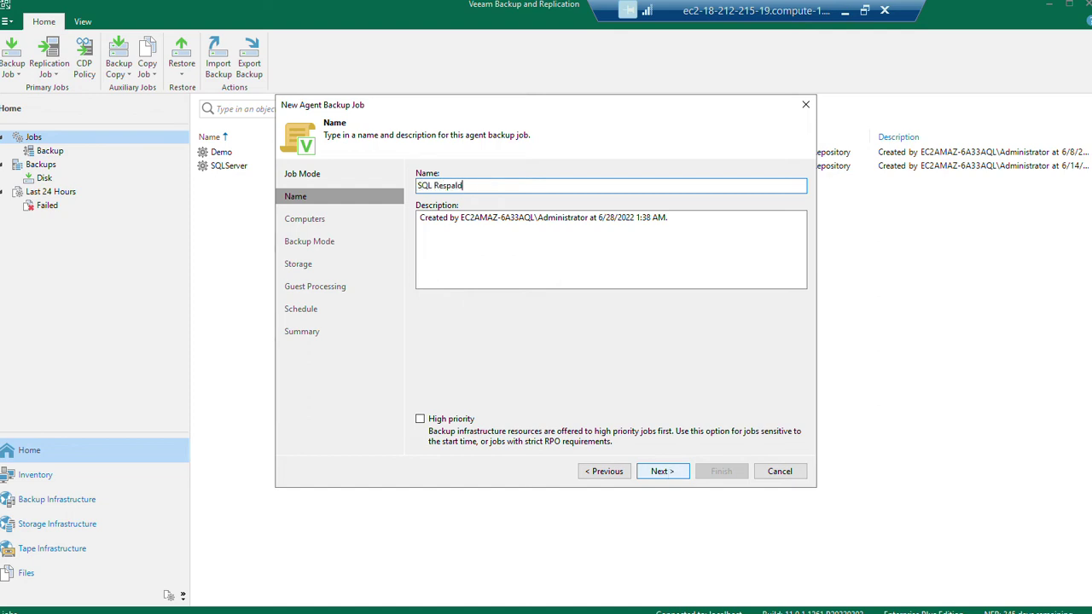
text(o)
click(670, 476)
Step: Specify the individual computer 172.31.31.20 as the machine to protect and check the stored credentials available for it
click(781, 190)
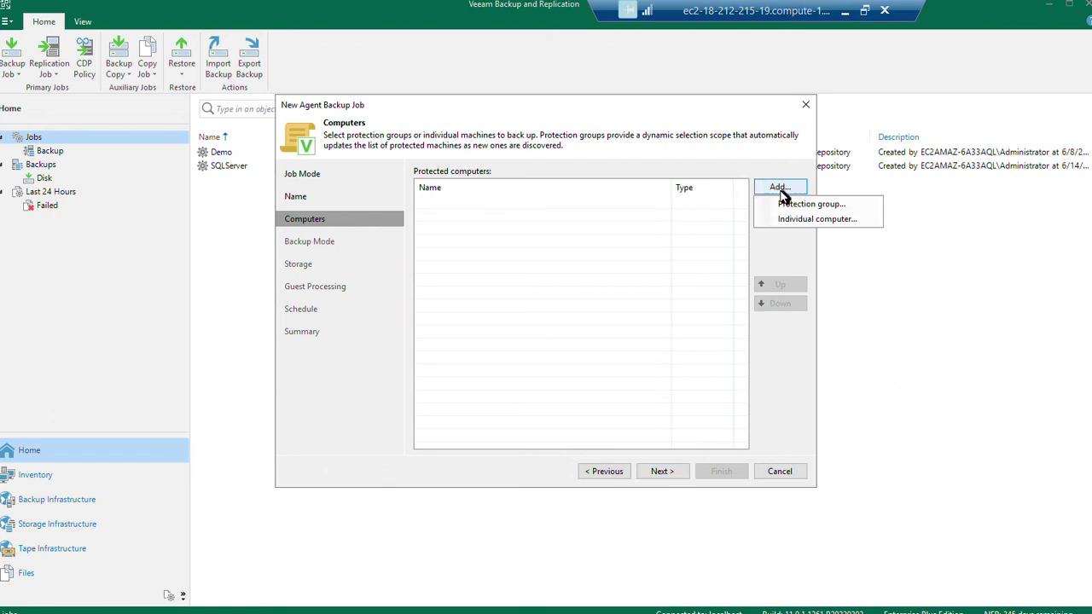
click(834, 221)
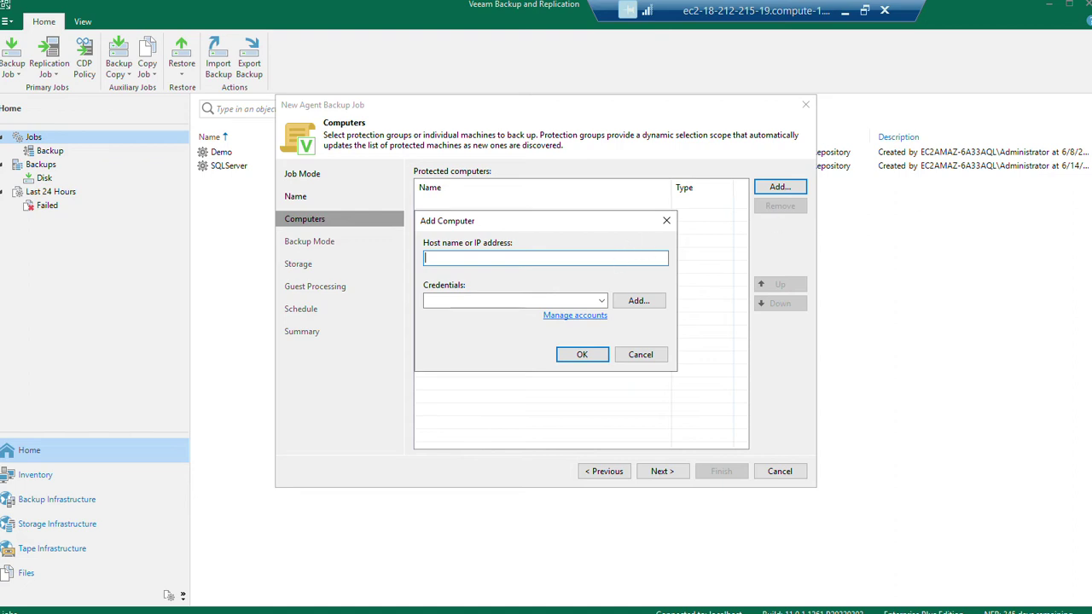
text(172.31.31.20)
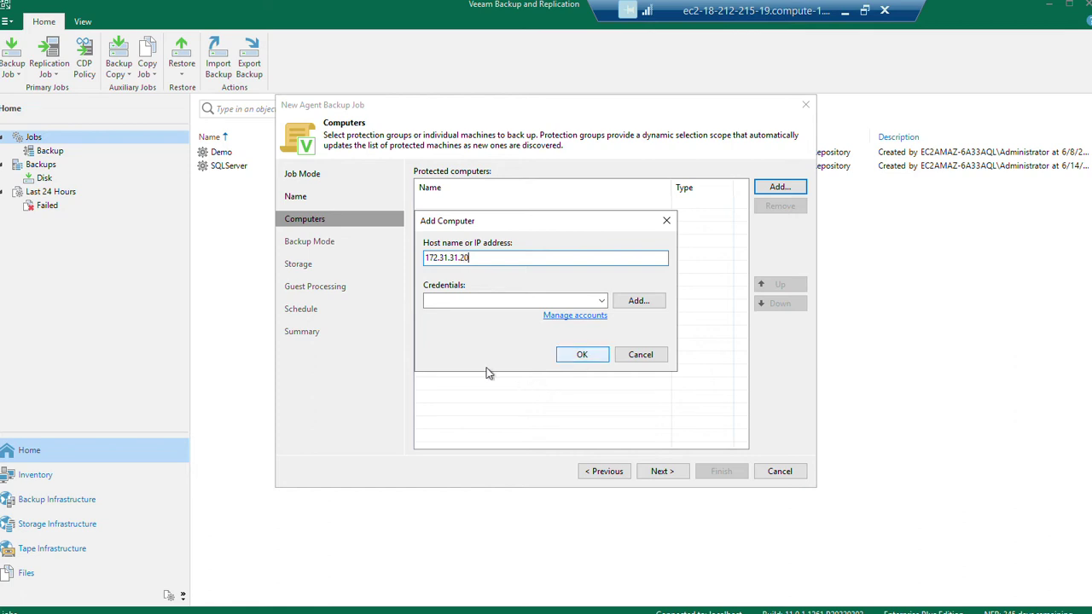
click(492, 302)
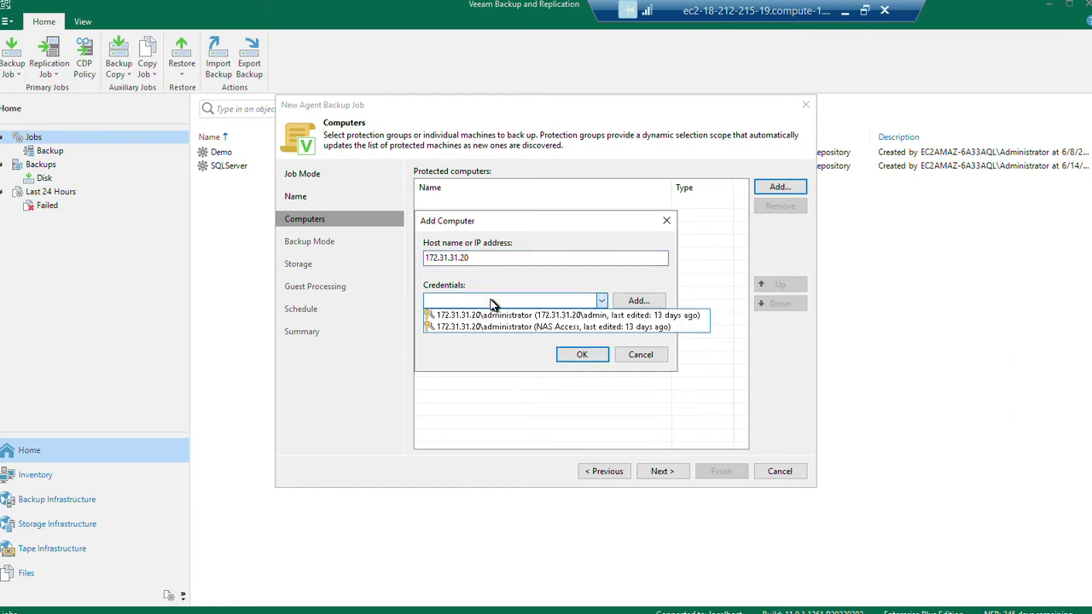
click(494, 347)
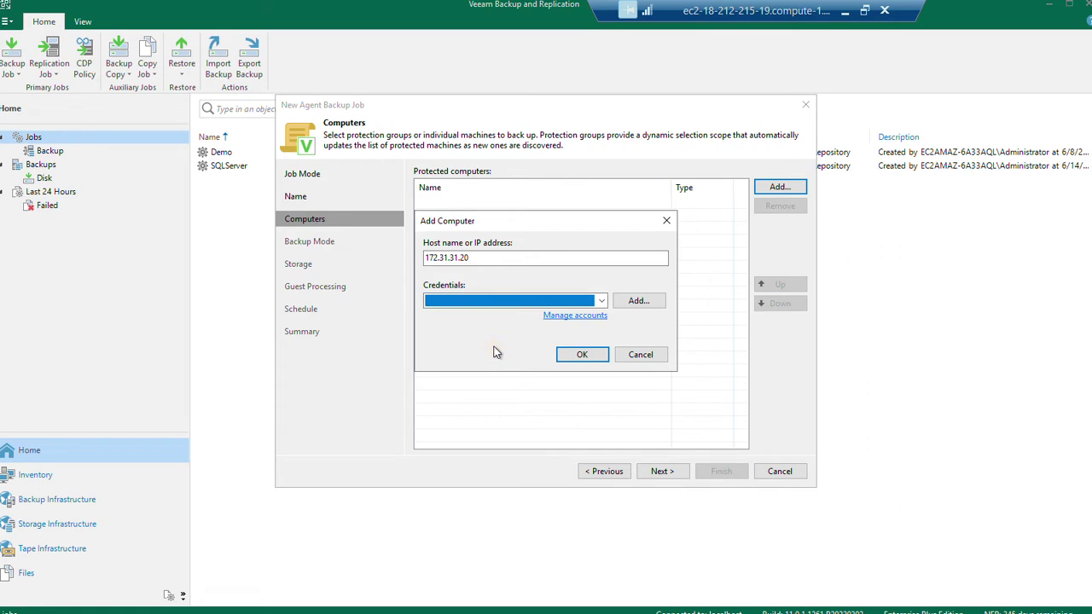
Step: Add new credentials with the username administrador, the account password and the description SQL Access
click(644, 308)
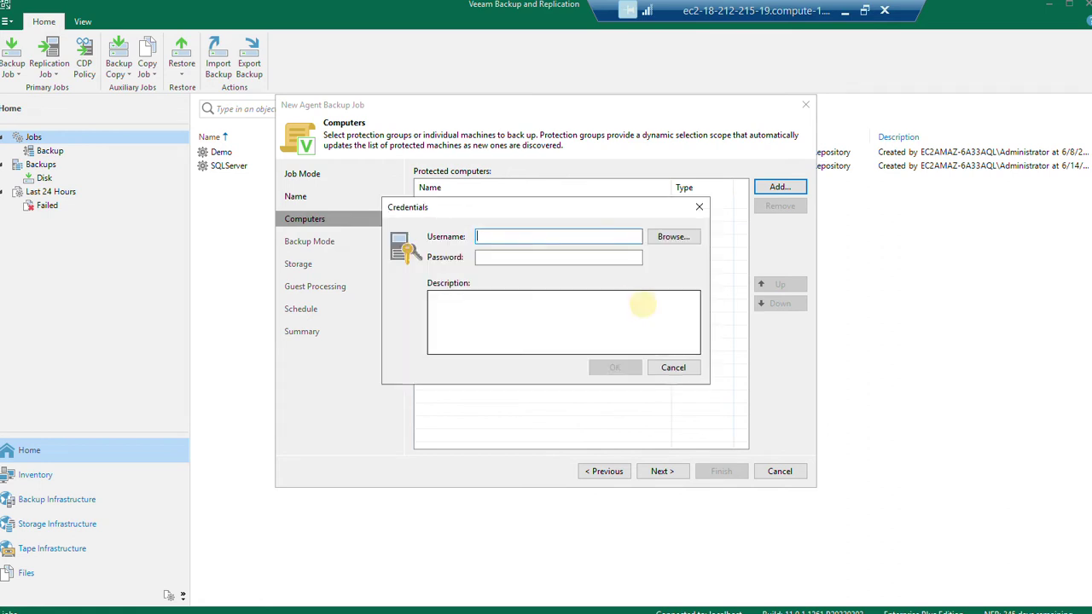
text(ad)
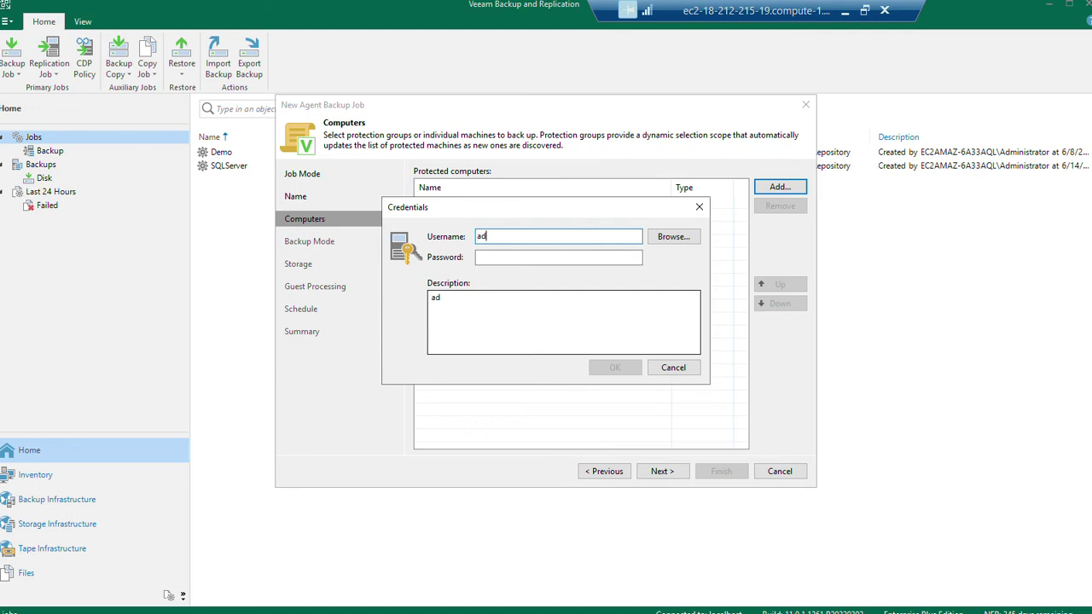
text(ministrador)
key(Tab)
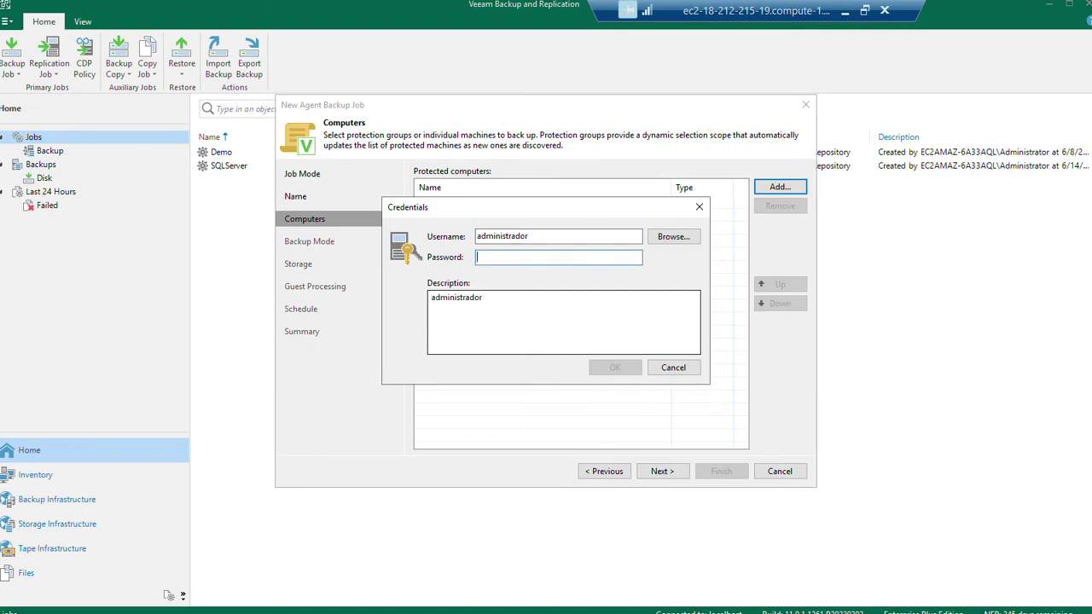
text(•••••••••••)
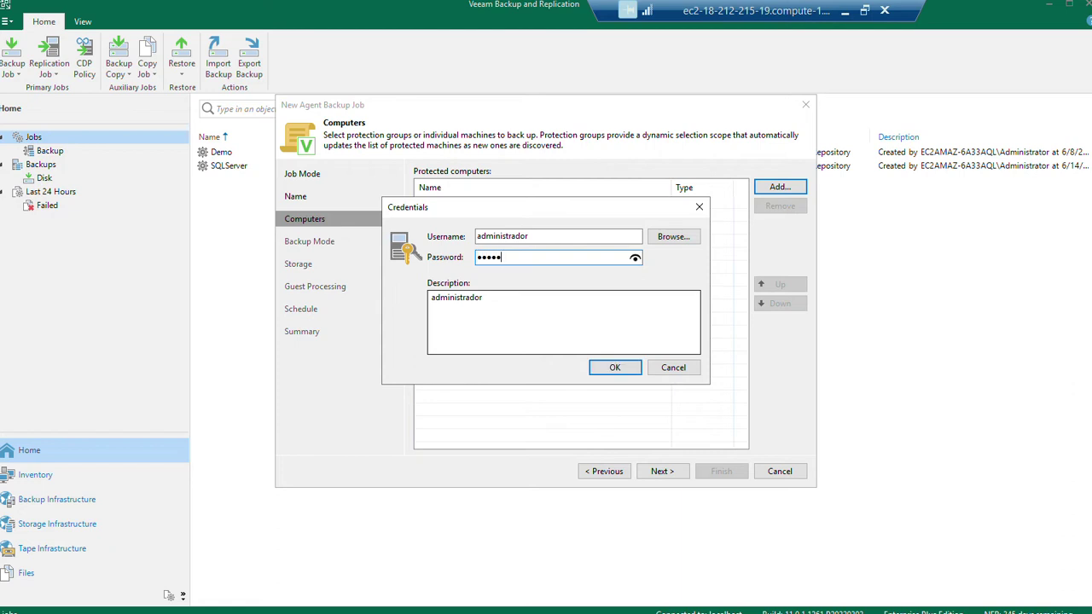
text(•)
drag(526, 313, 366, 318)
key(BackSpace)
text(SQL Access)
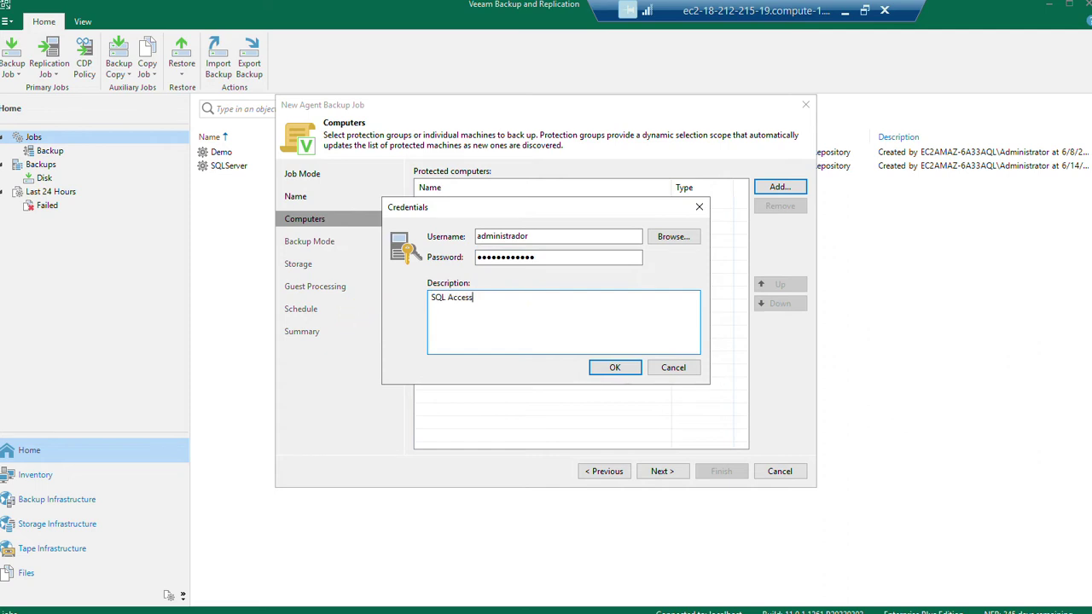
click(614, 368)
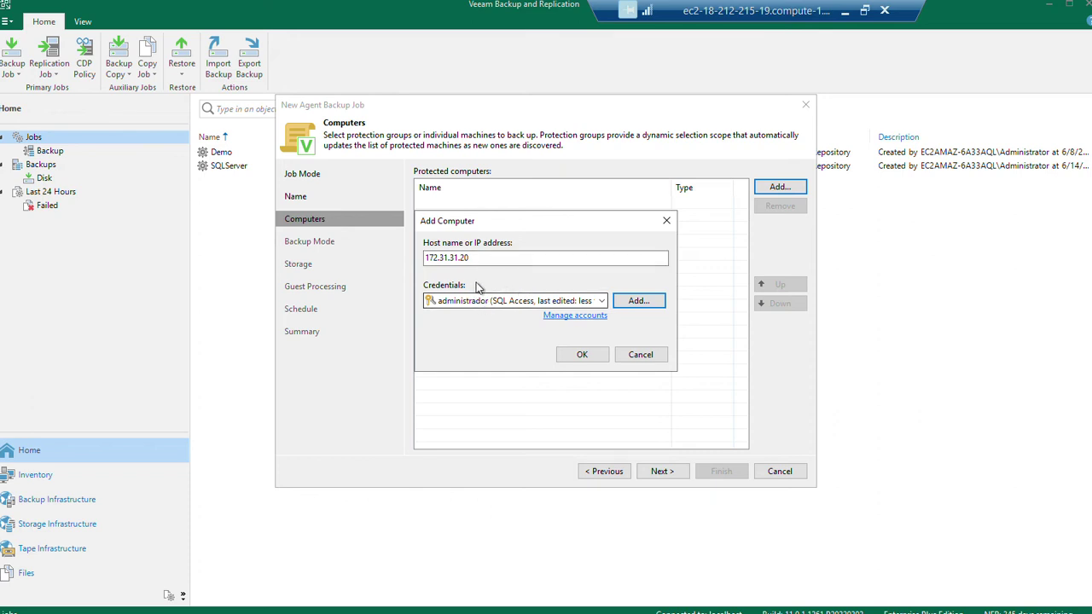
Step: Add 172.31.31.20 with the SQL Access credentials to the job's protected computers and proceed to the backup mode
drag(474, 259, 420, 262)
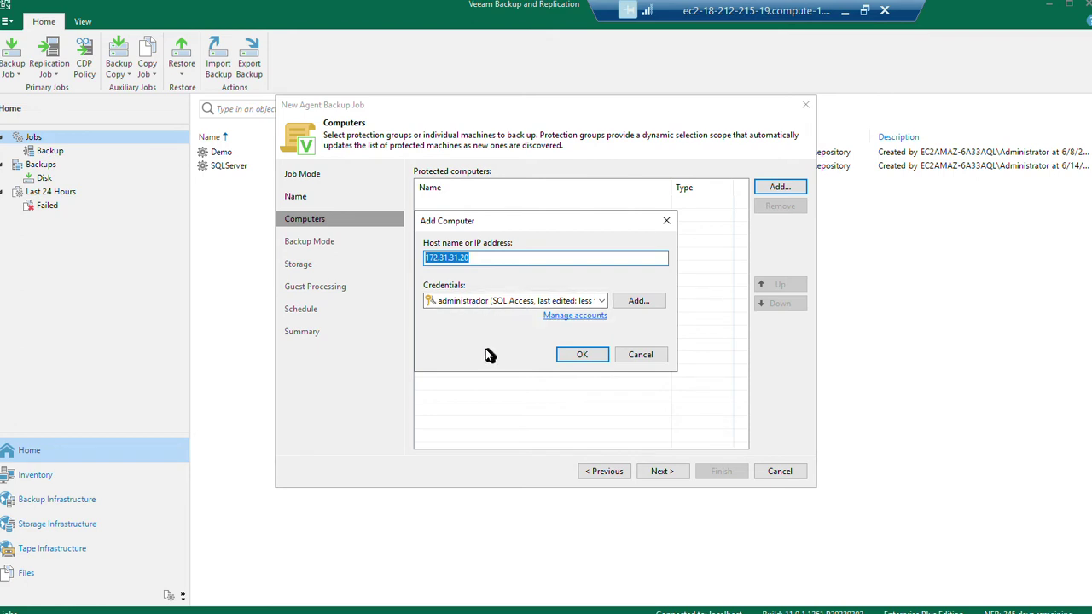
click(584, 357)
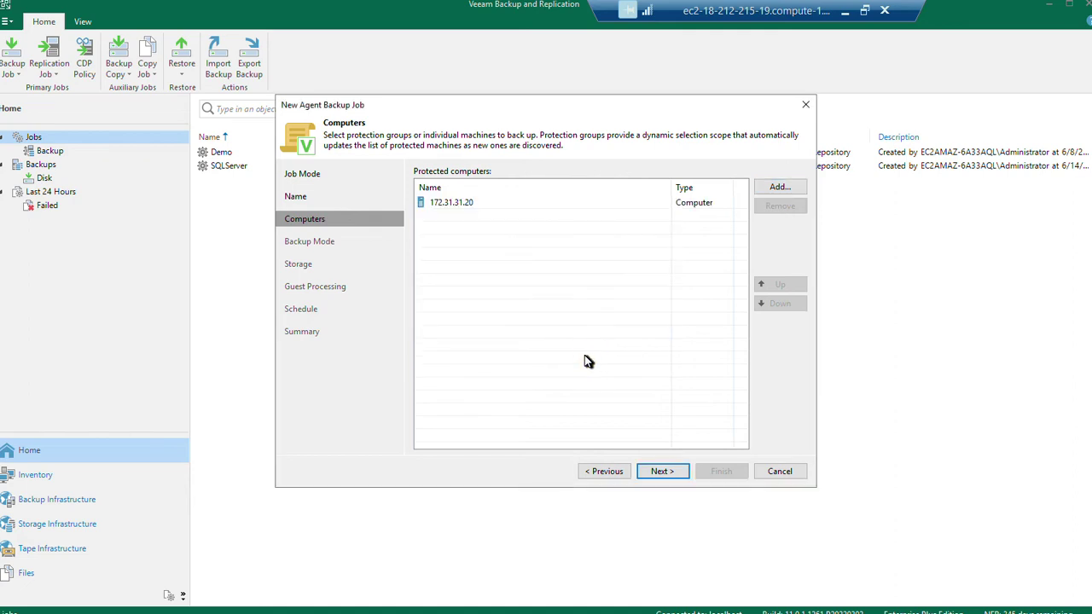
click(663, 472)
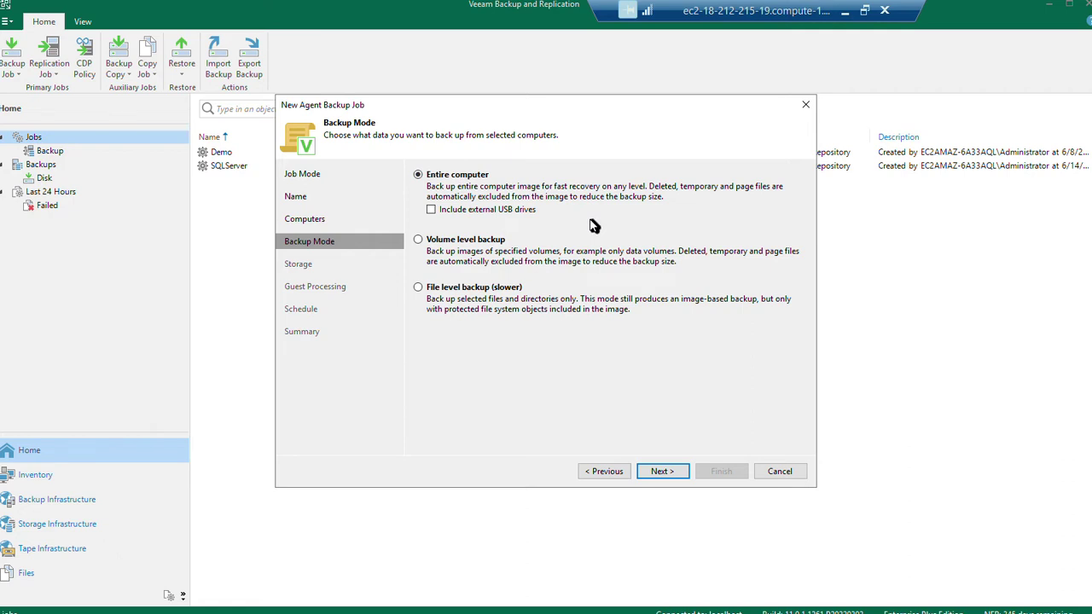
Step: Set the job's backup mode to File level backup and proceed to choosing the objects to back up
click(454, 241)
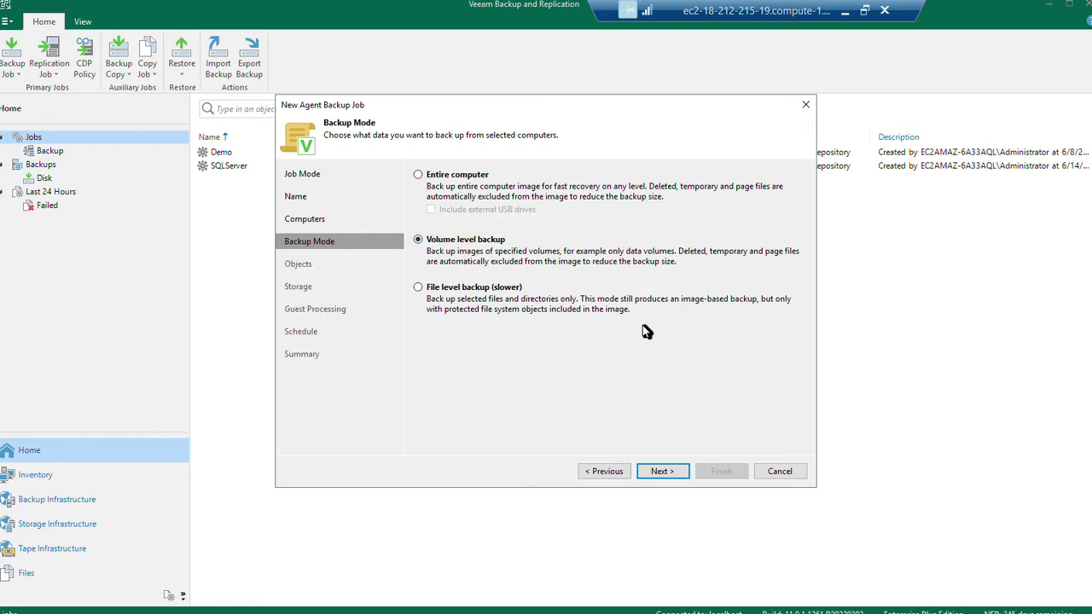
click(483, 293)
click(662, 472)
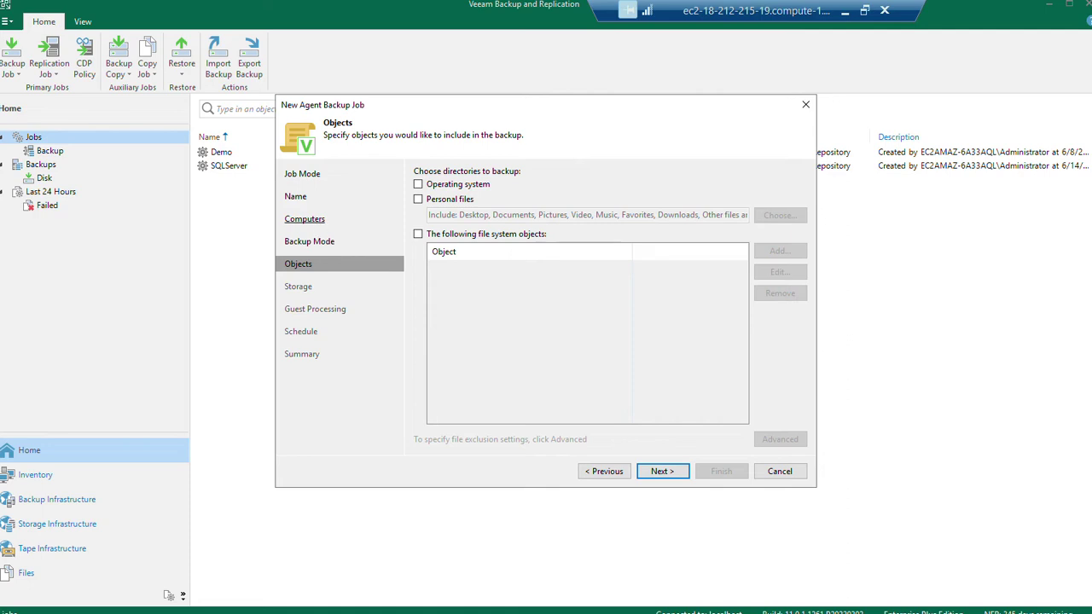
Step: Recheck the job's protected computers and backup mode, and enable backing up specific file system objects with a new object entry open
click(318, 222)
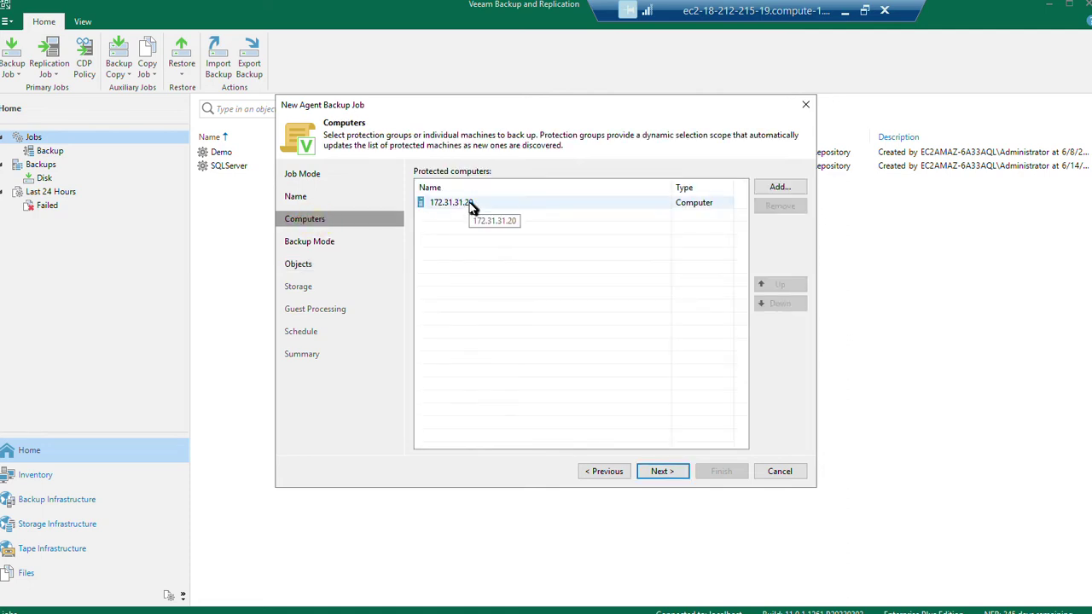
click(305, 266)
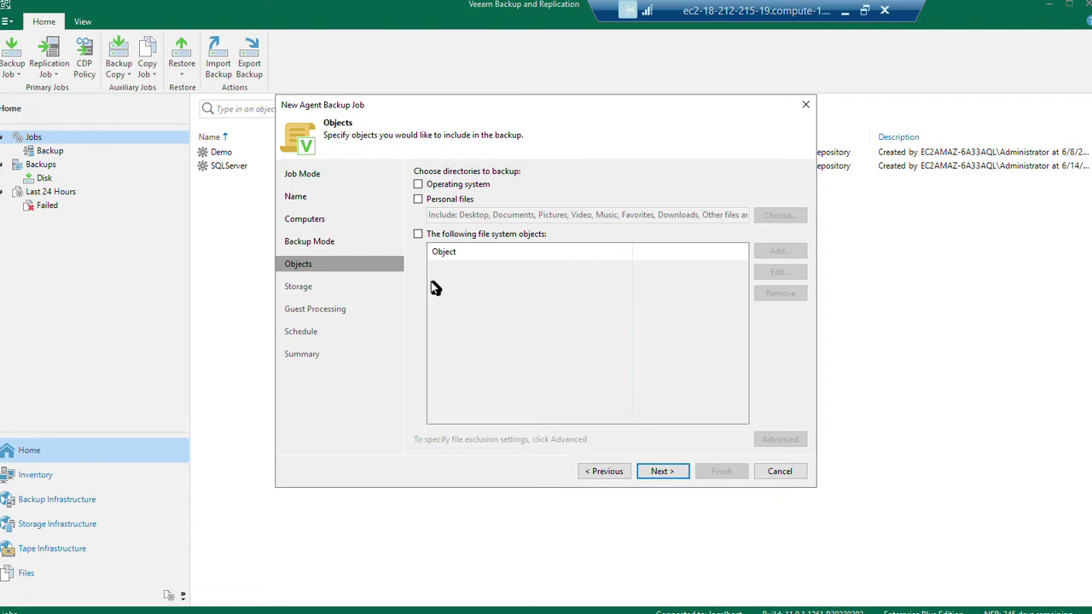
click(317, 244)
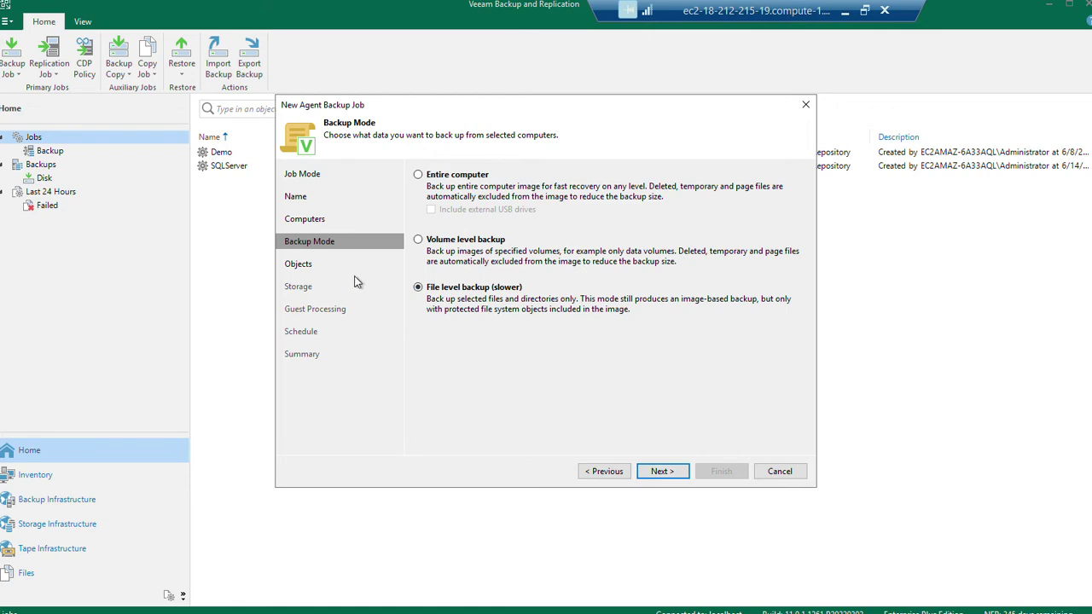
click(309, 268)
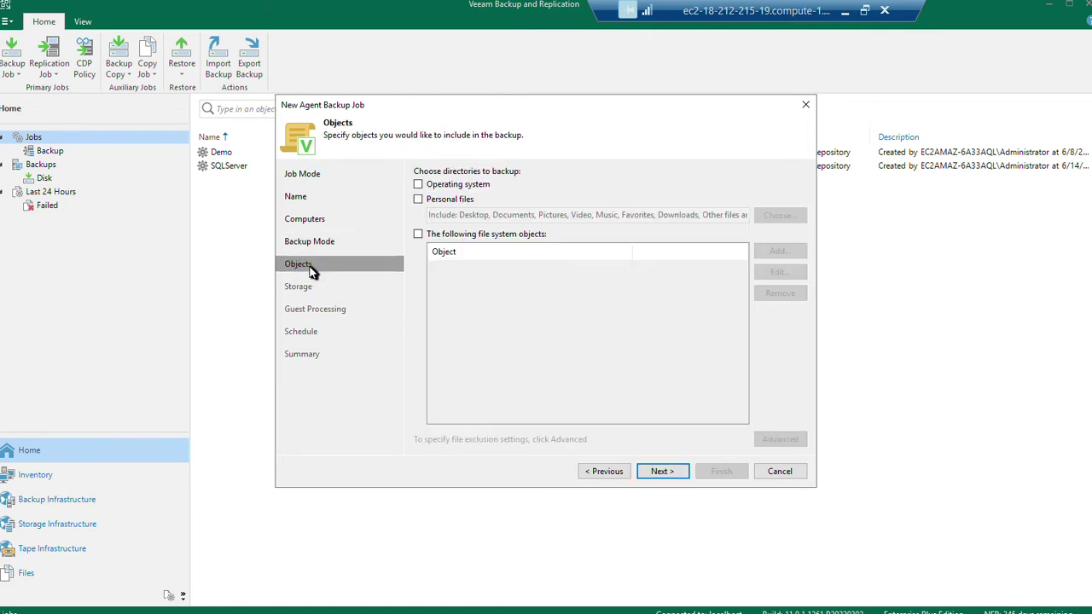
click(419, 235)
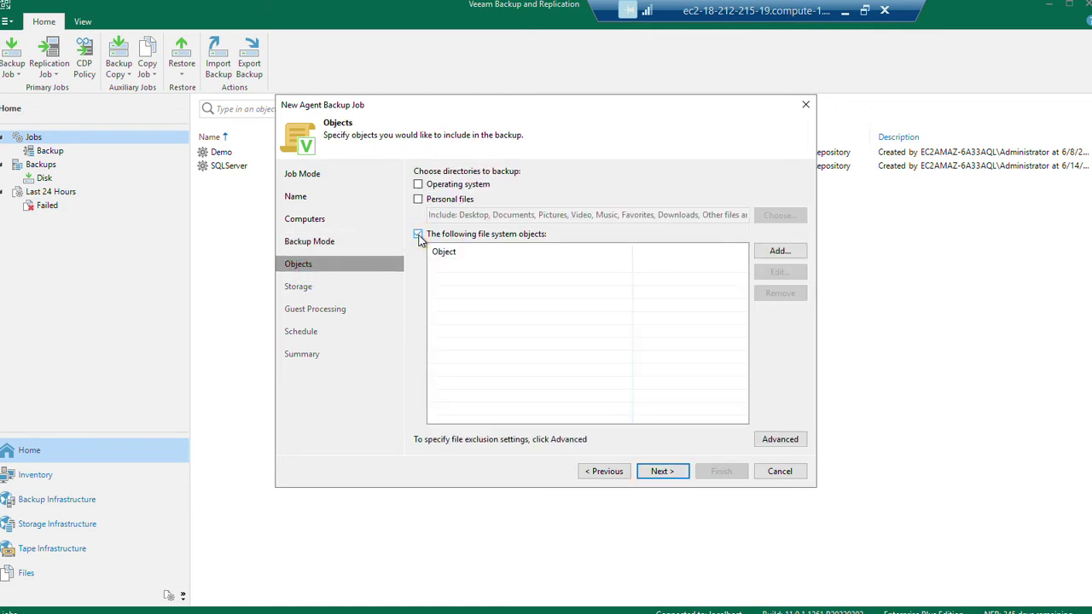
click(771, 254)
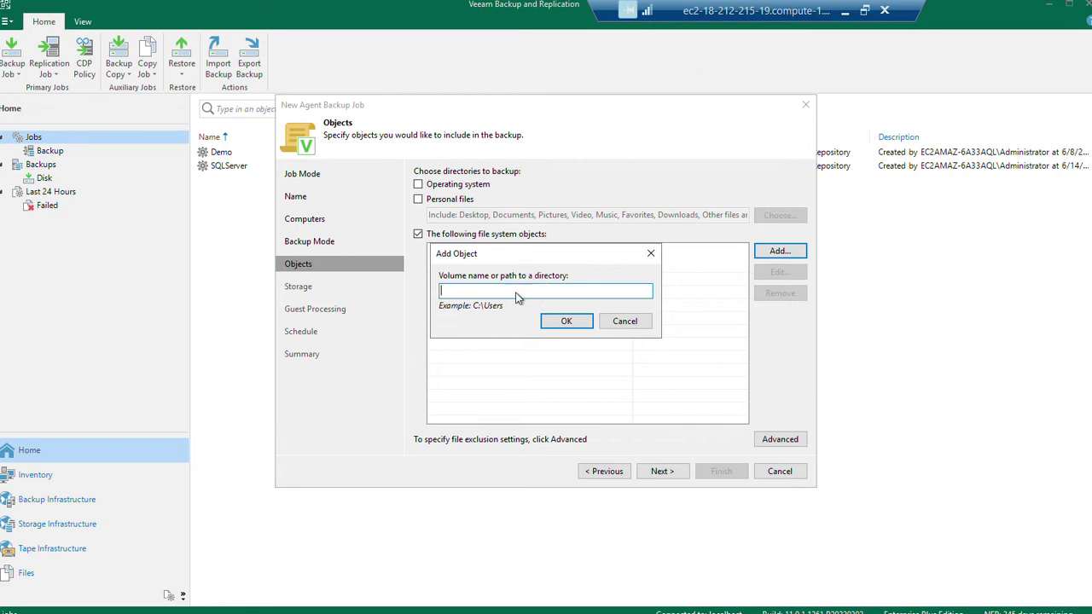
Step: Switch to the NAS server's remote desktop session and show it in full screen
double_click(734, 18)
drag(714, 29, 549, 31)
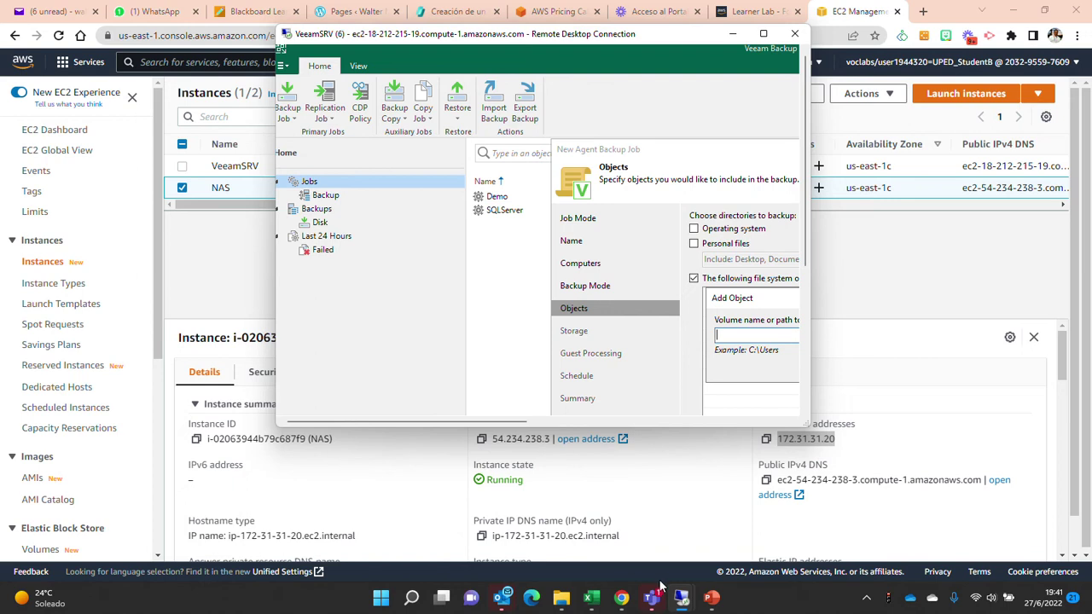
mouse_move(681, 597)
click(722, 550)
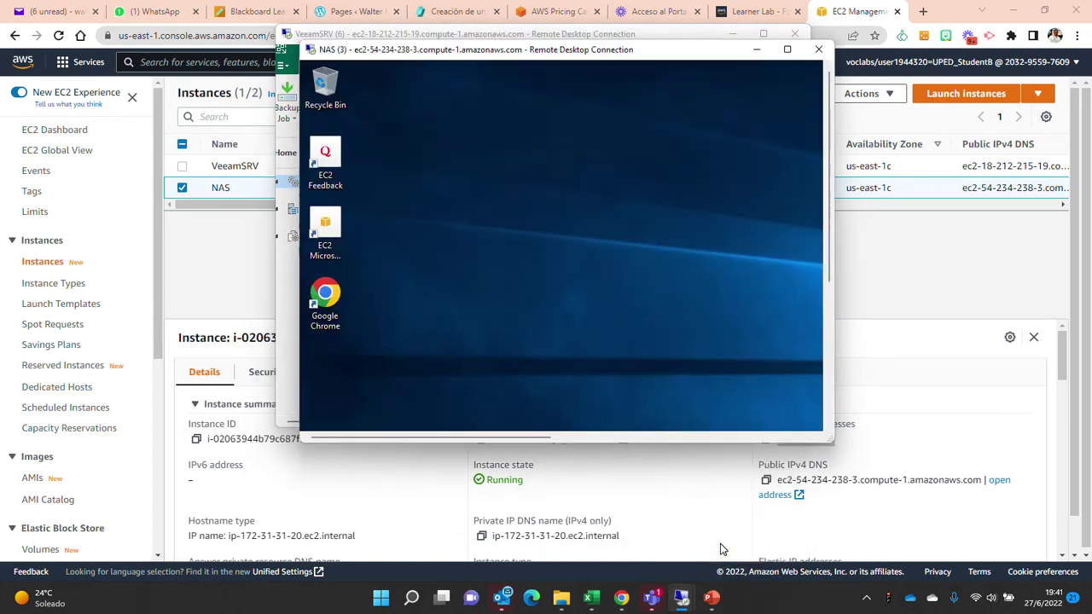
click(790, 51)
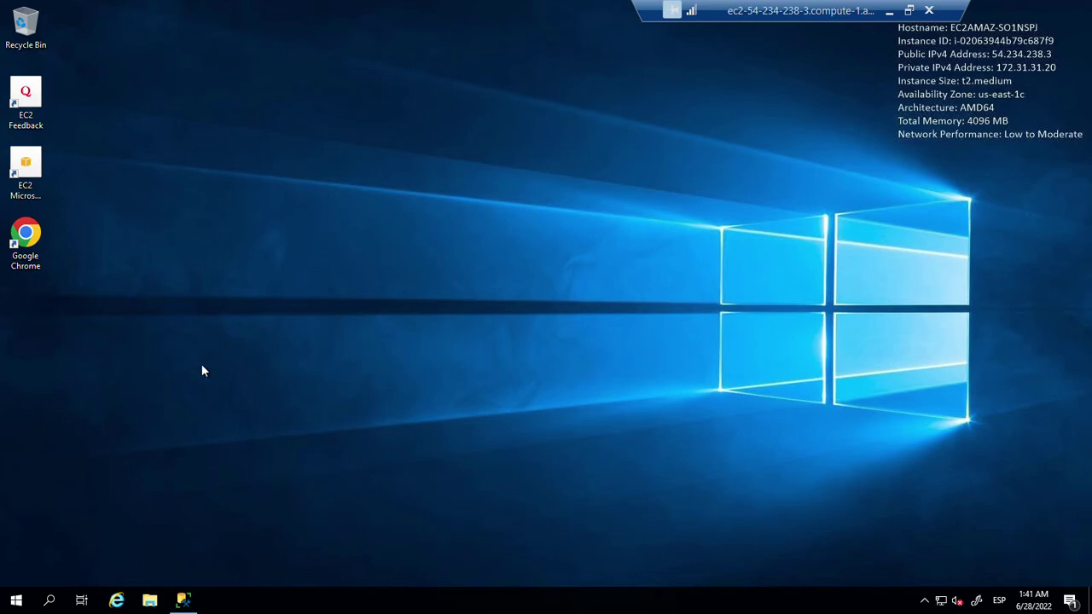
Step: Search the NAS server's apps for "manage" and bring up the running SQL Server Management Studio window
key(super)
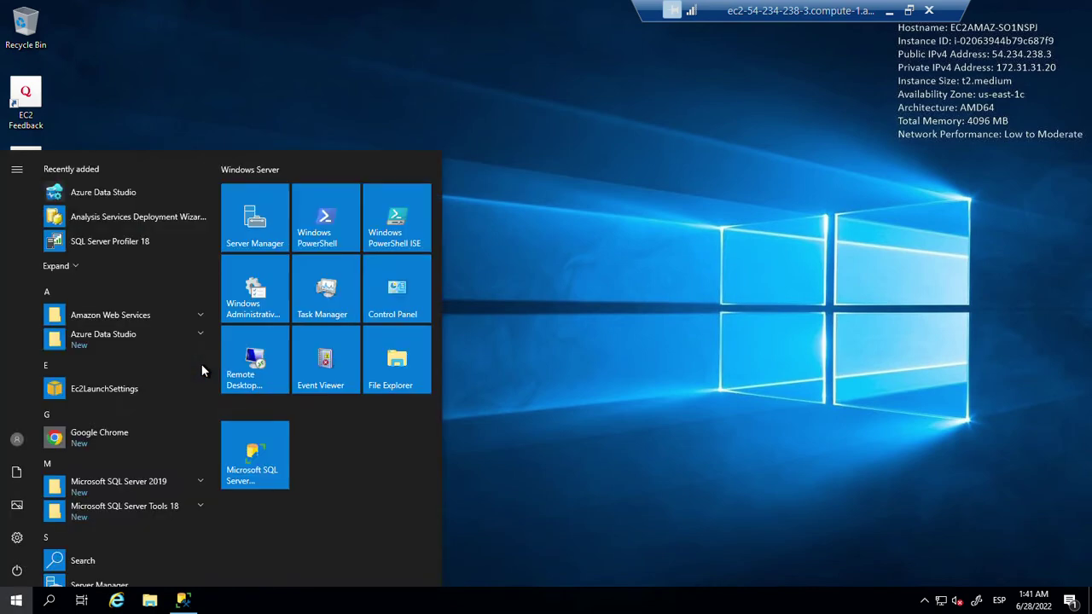
text(manage)
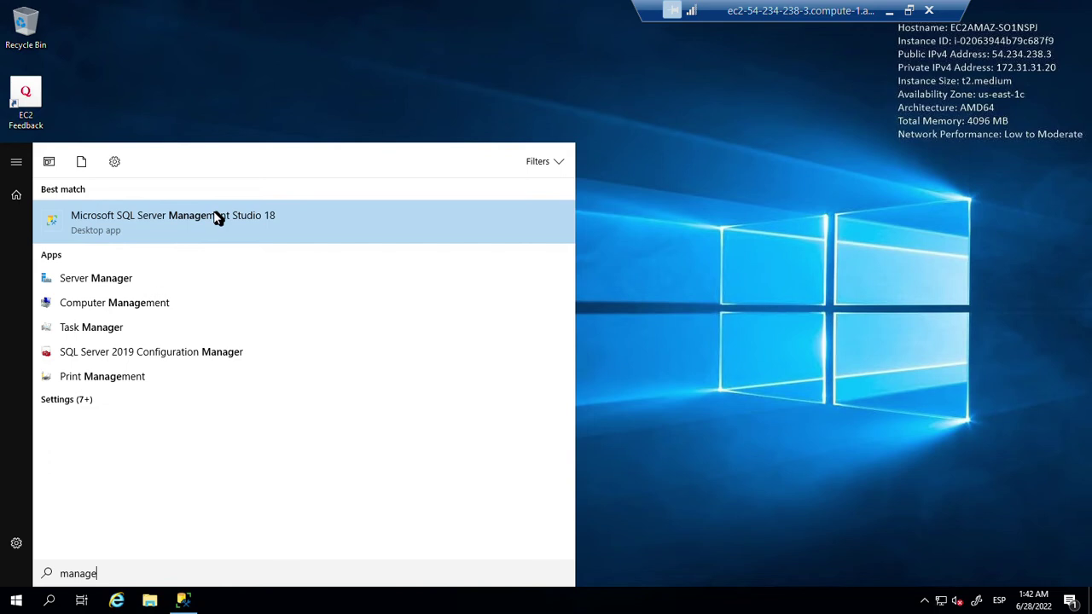
click(683, 350)
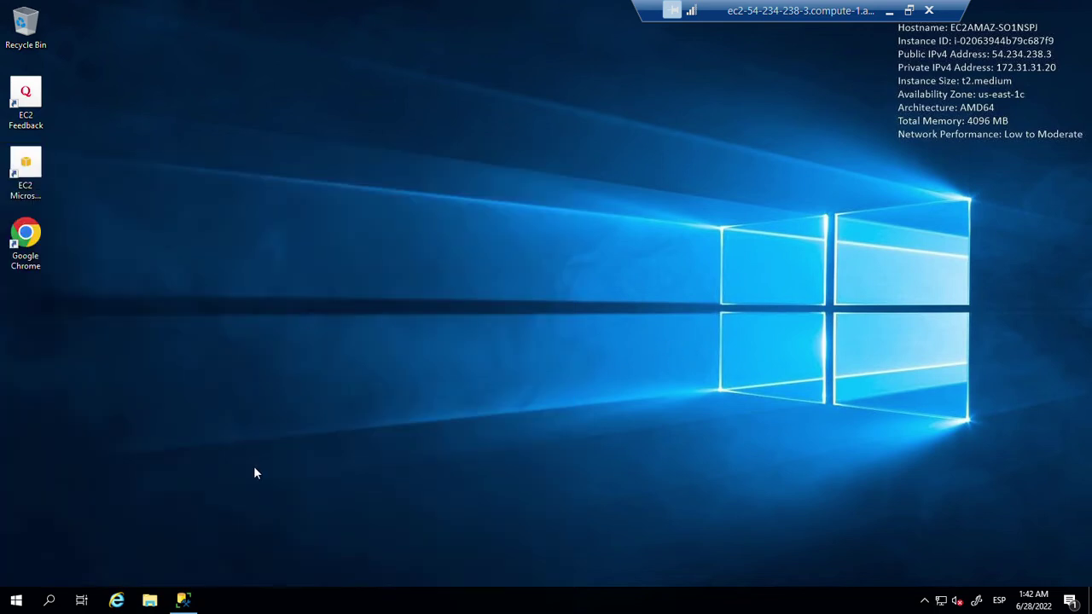
click(183, 600)
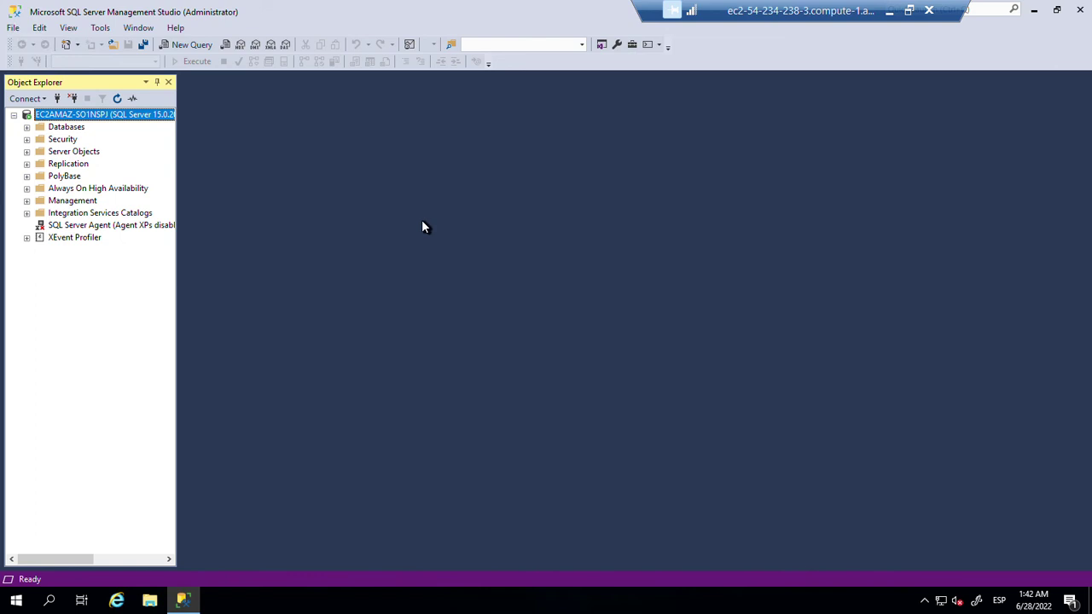
Step: Examine the SQL Server instance's user databases and the contents of its System Databases folder
click(26, 127)
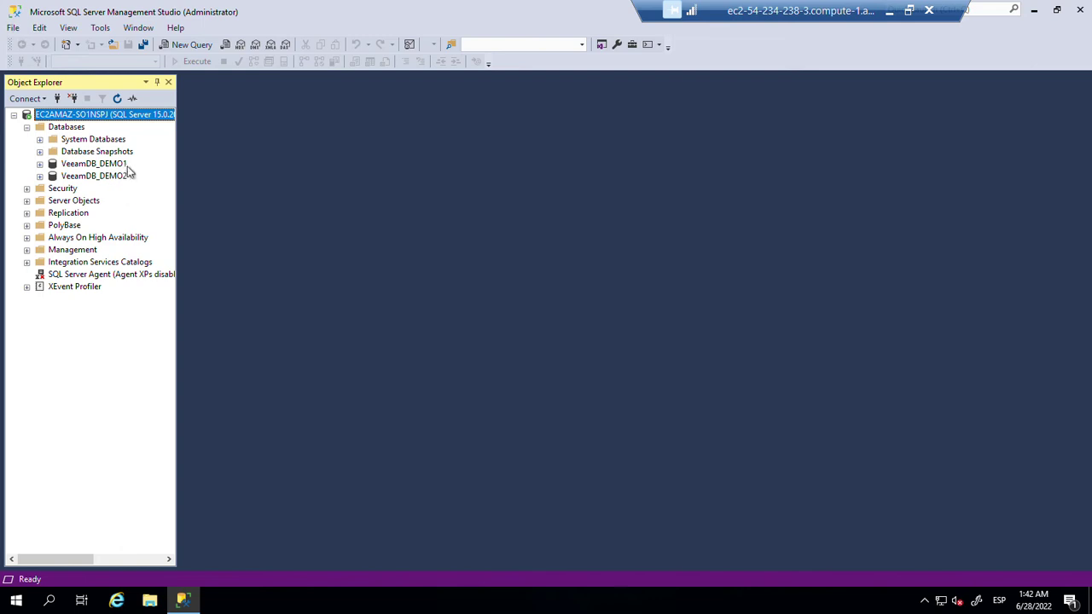
click(111, 140)
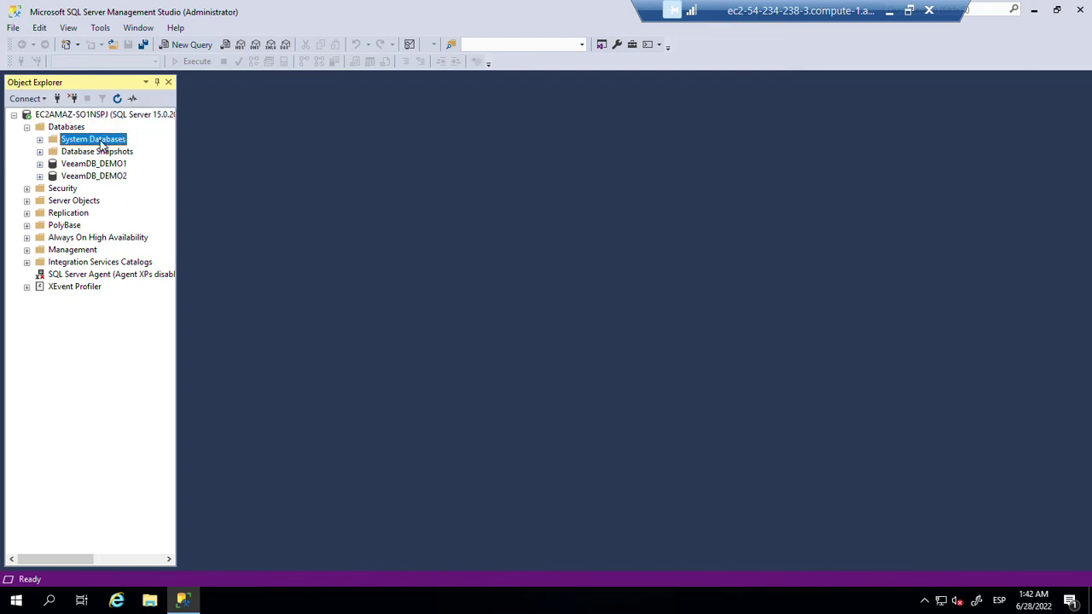
click(40, 140)
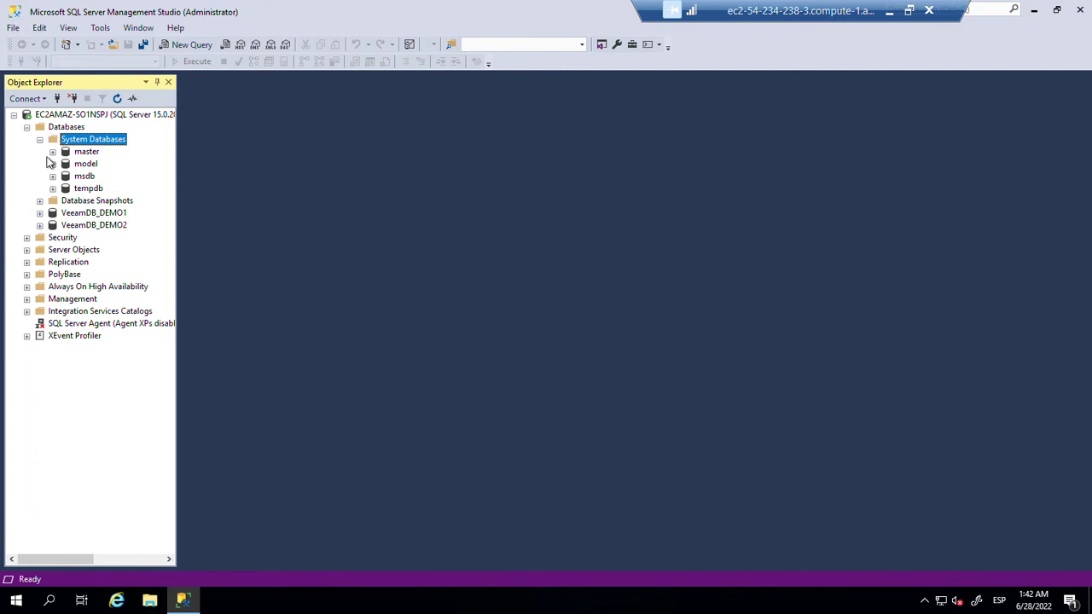
click(40, 140)
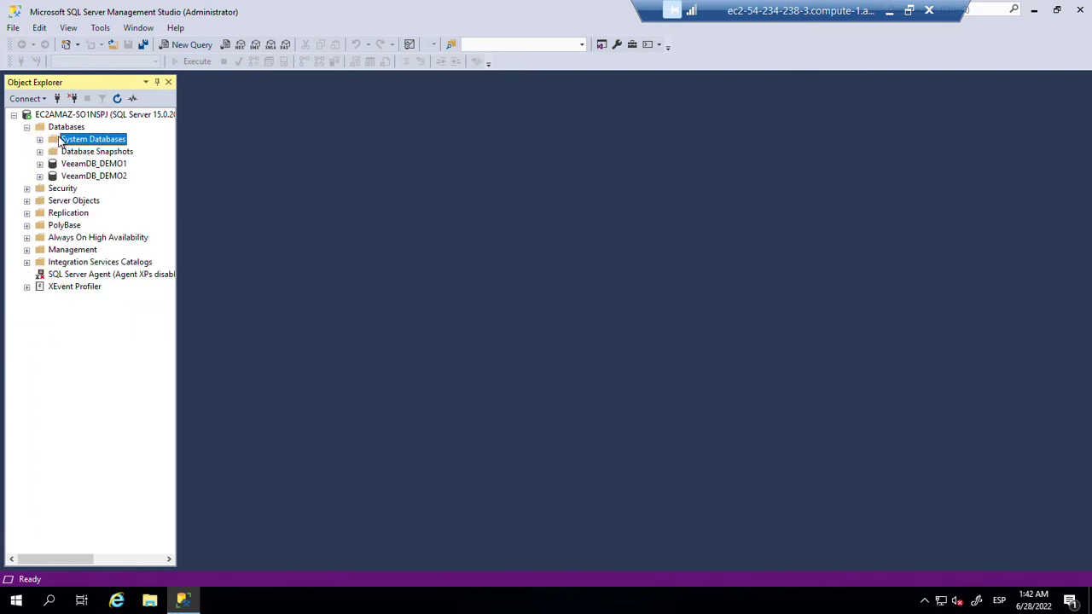
Step: Create a new database named OtraDB on the SQL Server instance with the default owner and file settings
right_click(61, 128)
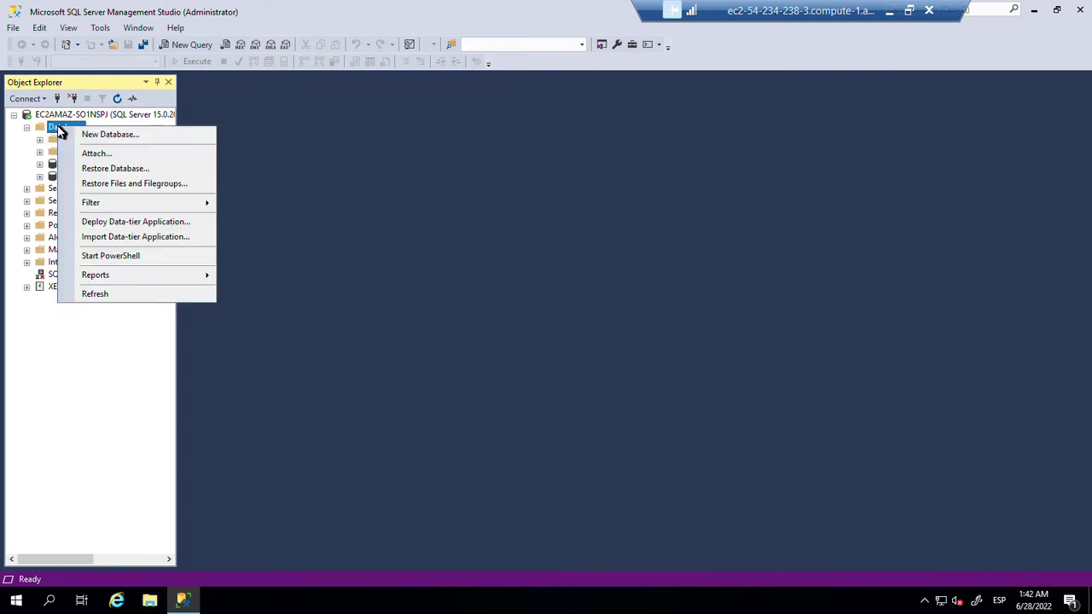
click(93, 136)
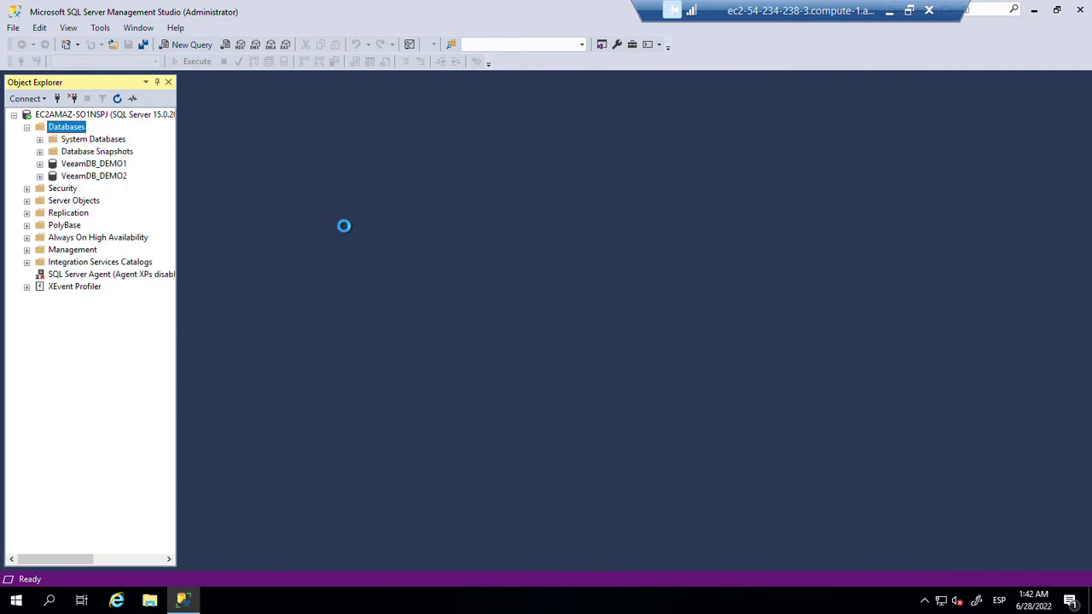
text(OtraDB)
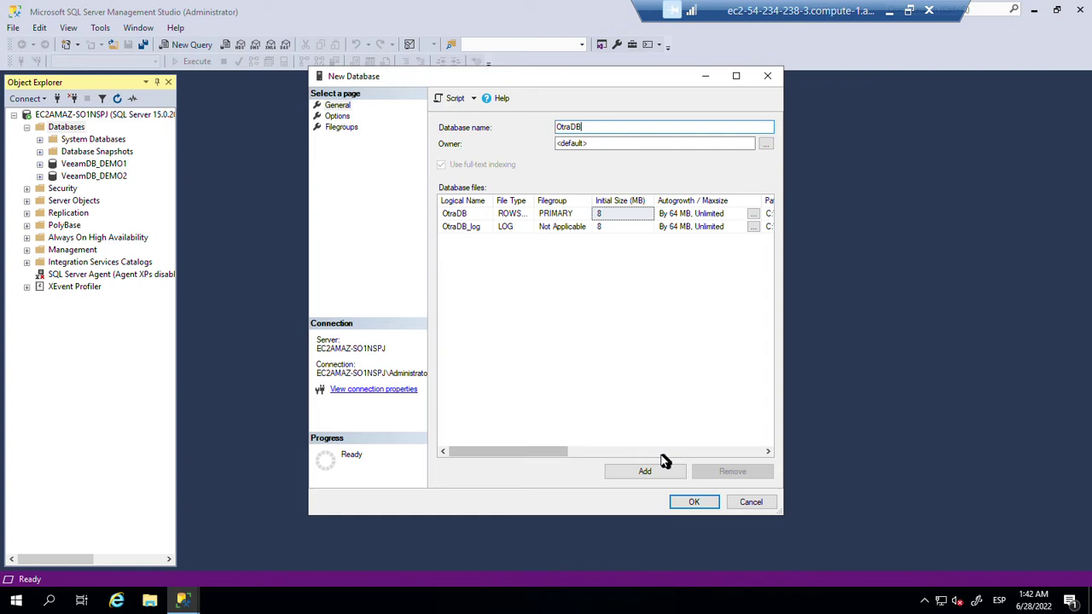
click(688, 501)
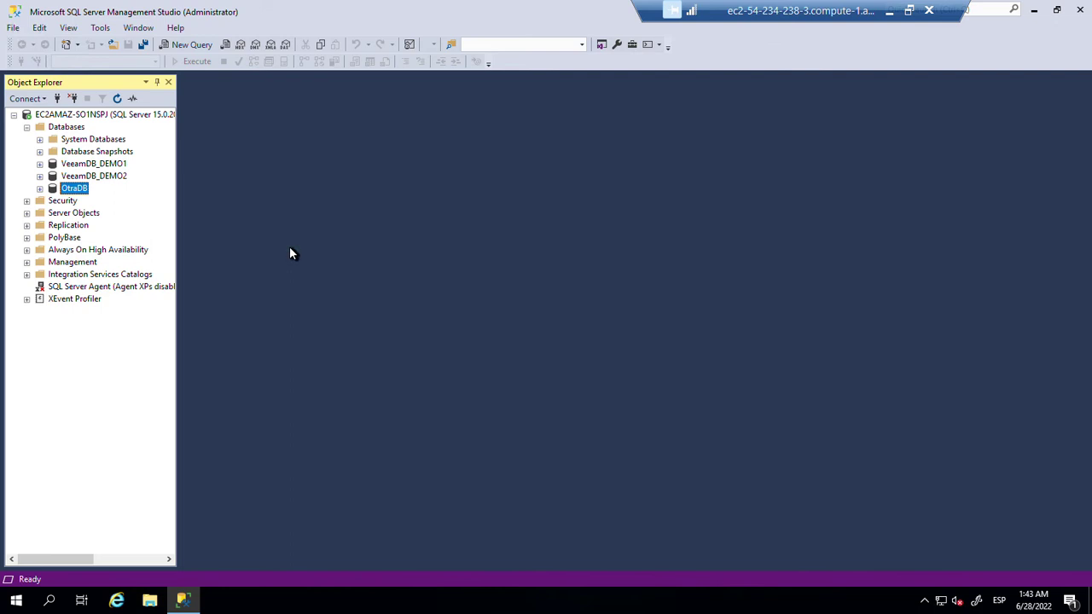
Step: Open a Command Prompt on the NAS server and try the command whois to identify the current account
click(17, 601)
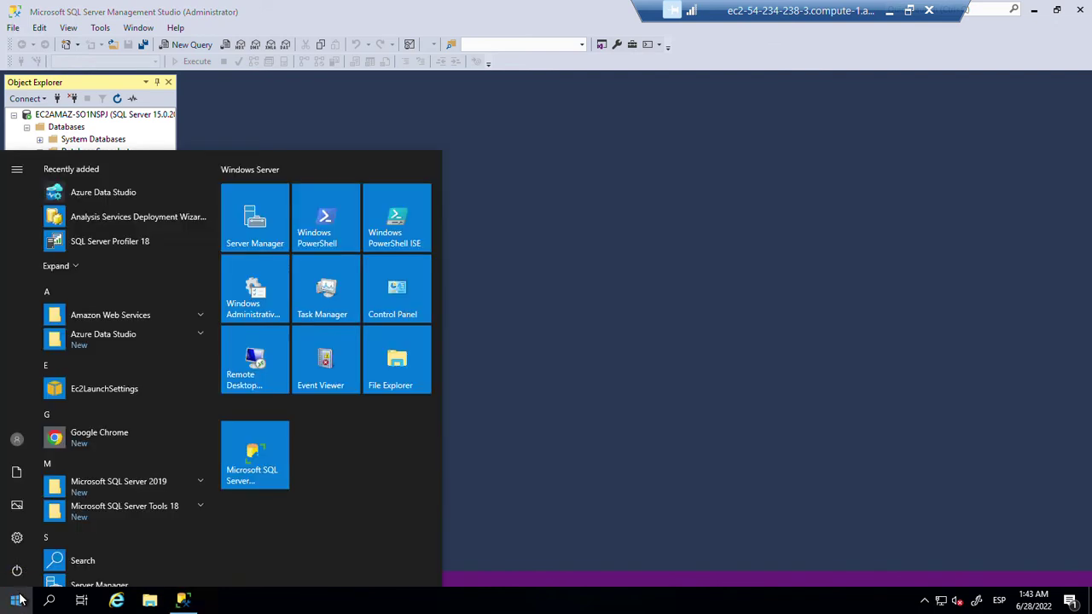
text(cmd)
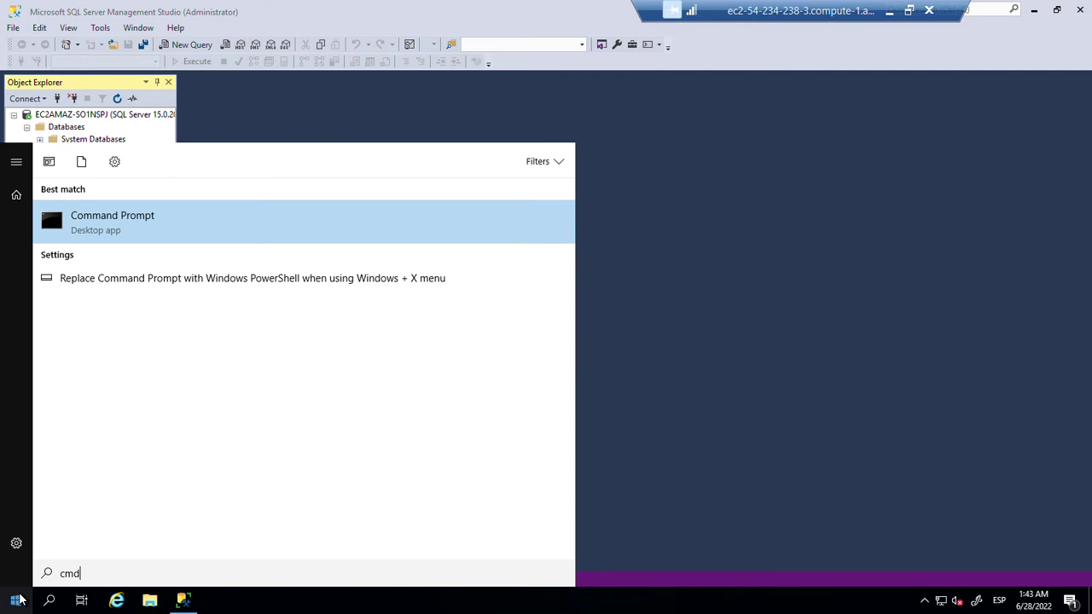
key(Return)
text(whois)
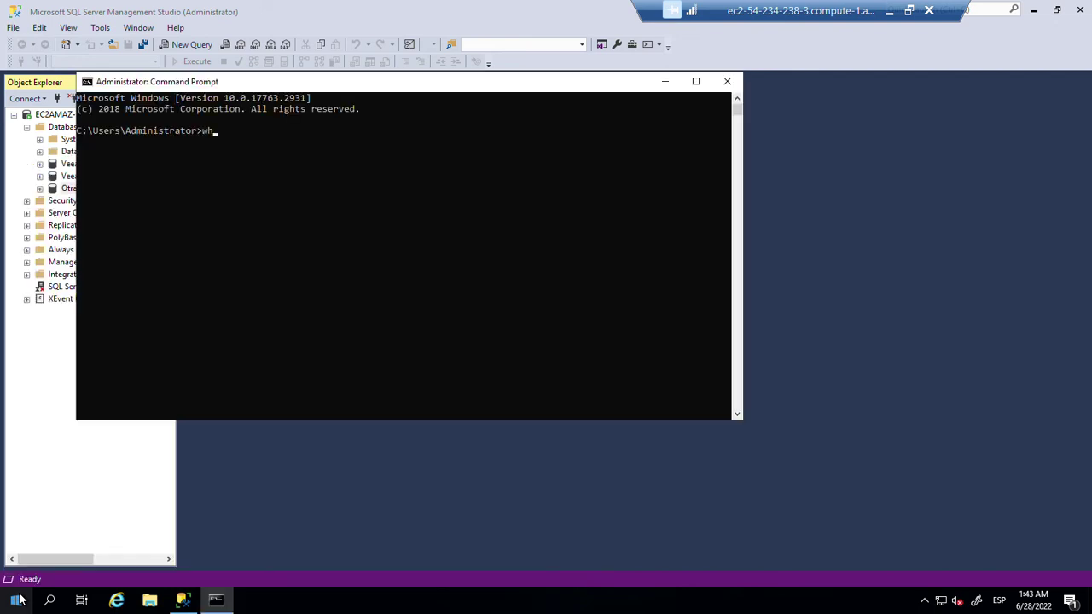
key(Return)
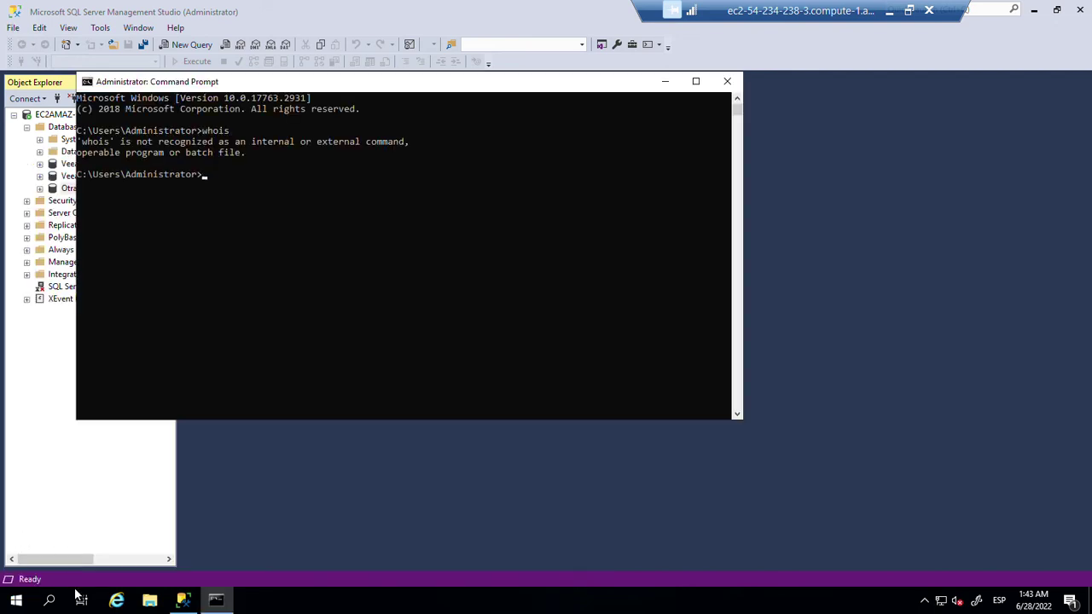
Step: Clear the Command Prompt output and try the command whoiami
text(cls)
key(Return)
text(whoi)
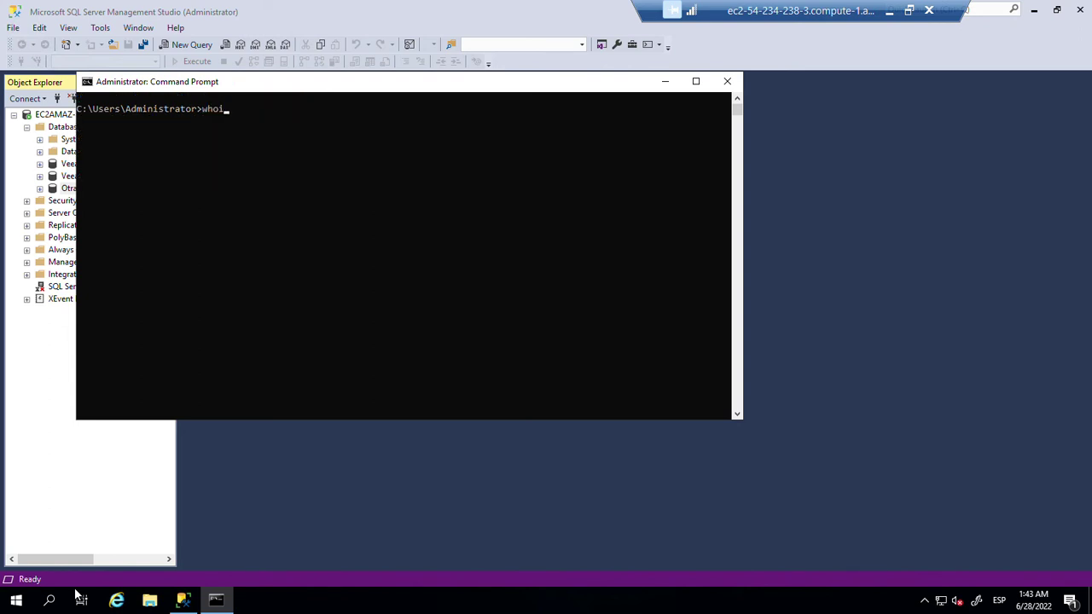
text(ami)
key(Return)
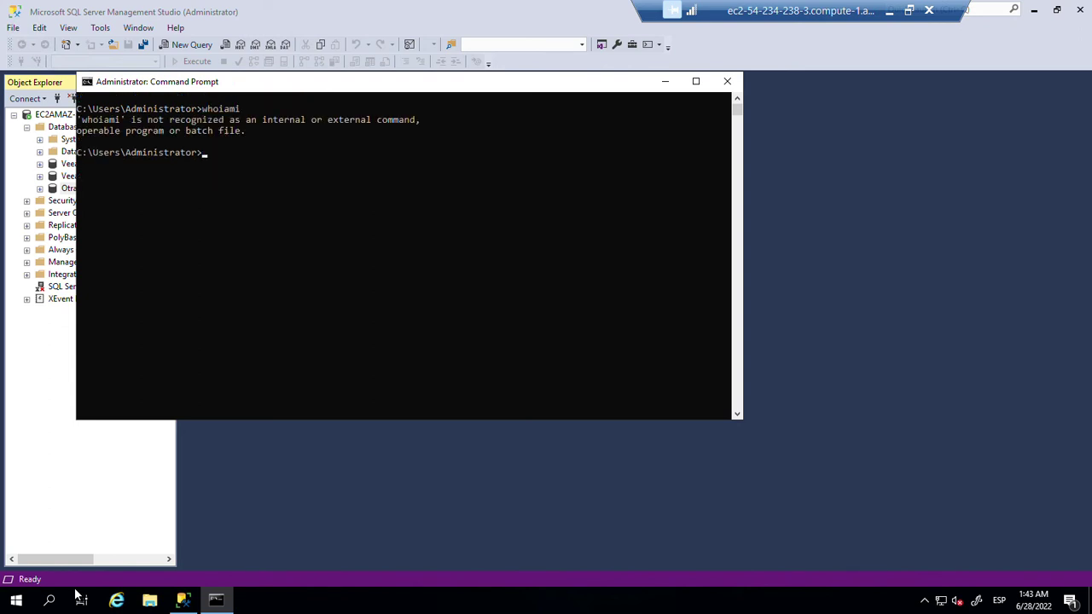
Step: Run whoami to identify the logged-in account and highlight the user name in its output
text(whoamiu)
key(BackSpace)
key(Return)
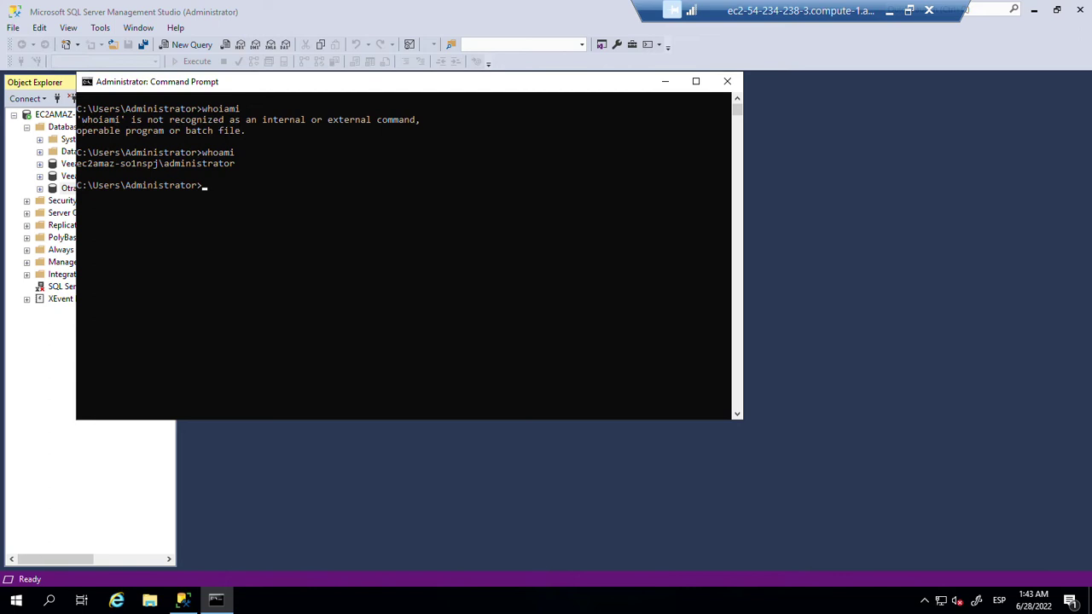
drag(239, 163, 168, 163)
click(306, 221)
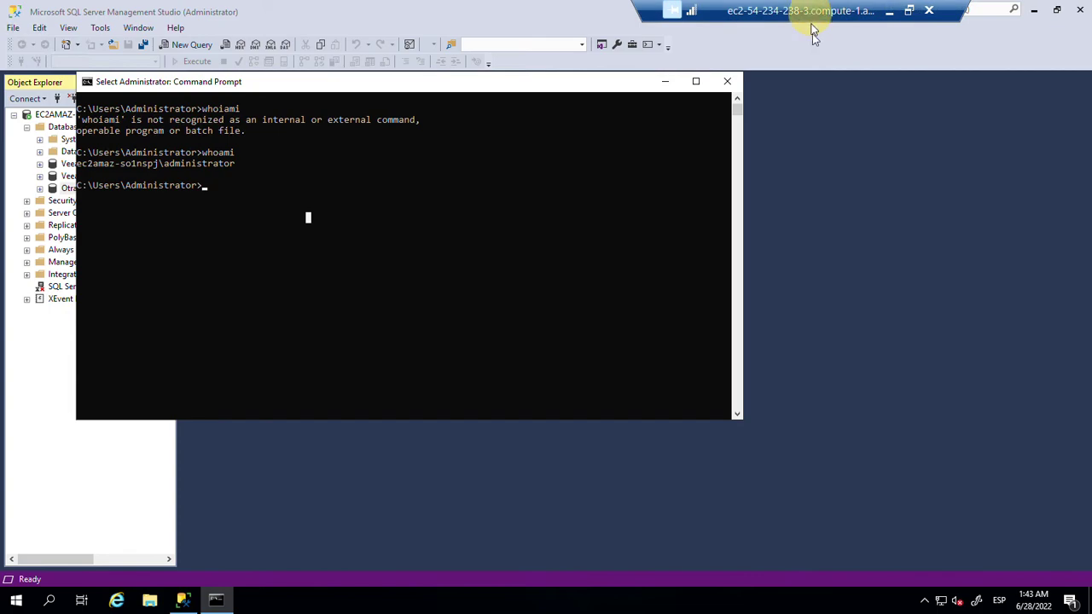
Step: Switch to the AWS EC2 console and show the RDP client connection options for the NAS instance
double_click(812, 10)
click(207, 275)
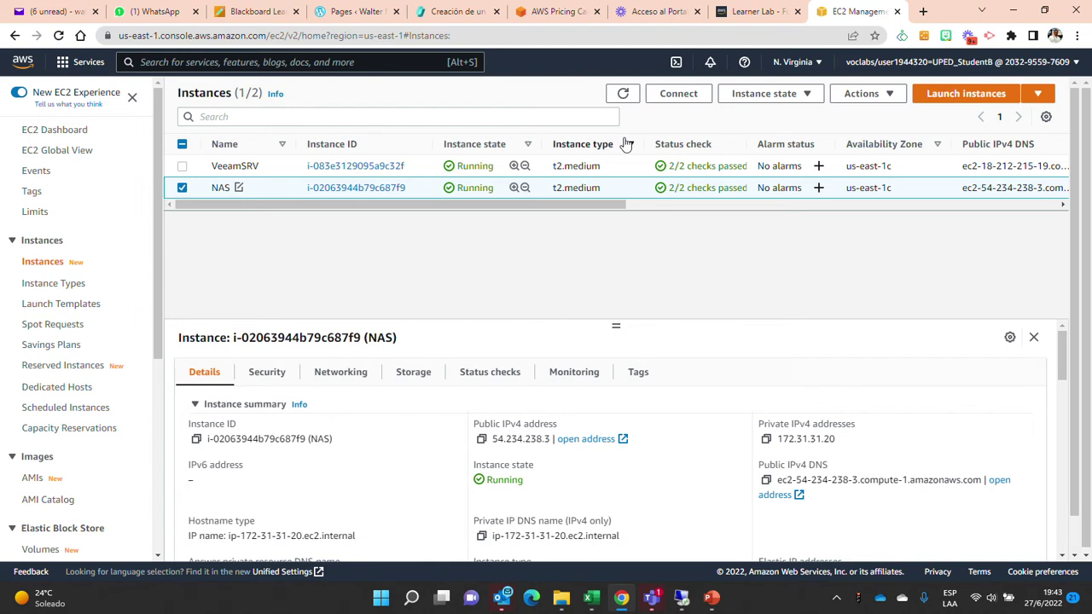
click(678, 93)
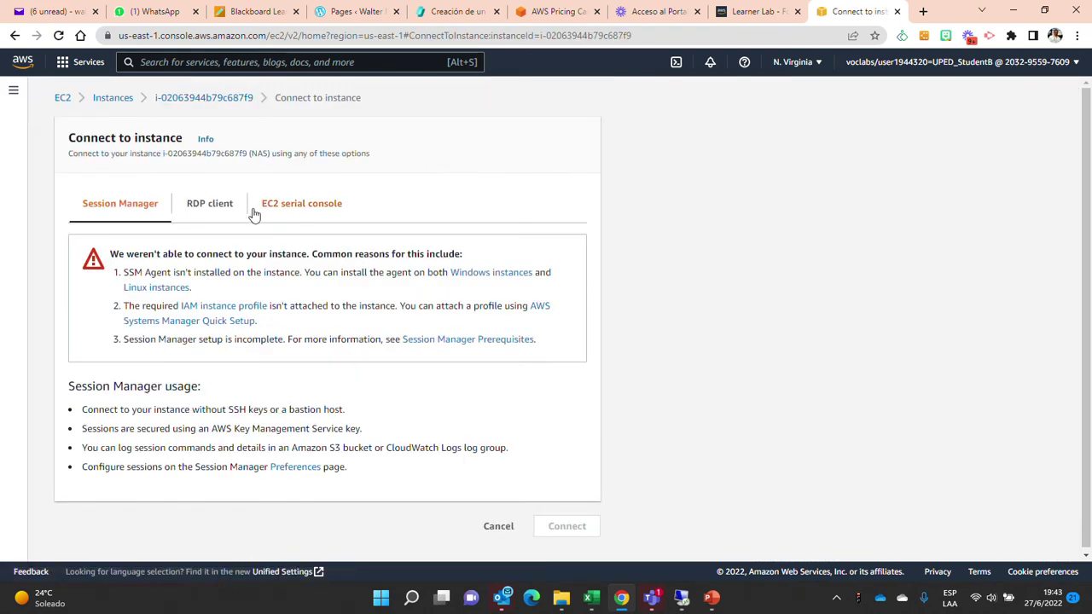
click(229, 209)
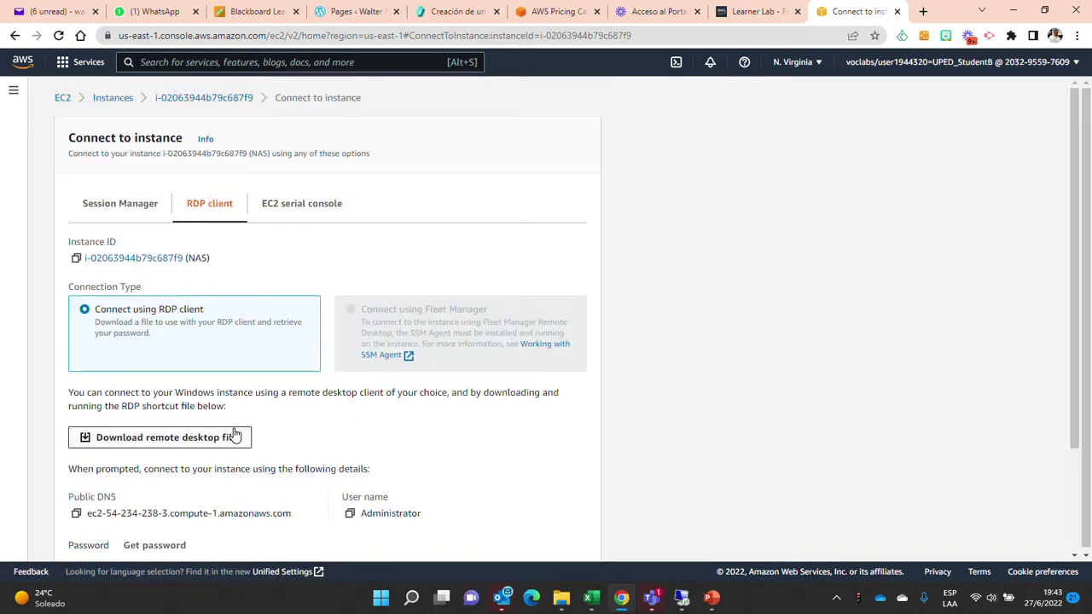
Step: Decrypt the NAS instance's Windows administrator password with the private key file KeyVeeam.pem and highlight part of the revealed password
scroll(302, 436, down, 2)
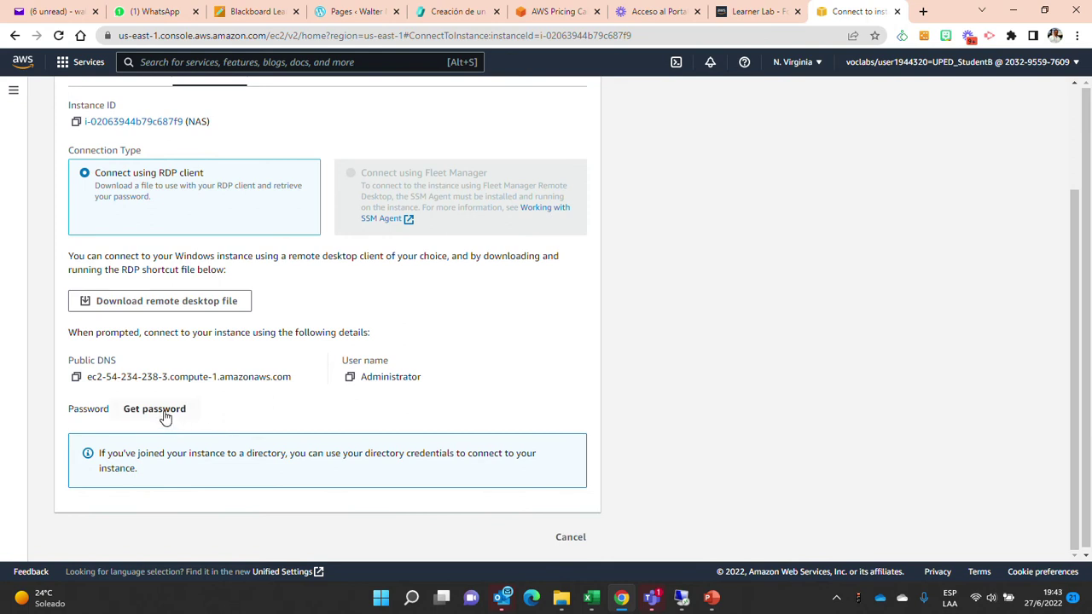
click(165, 415)
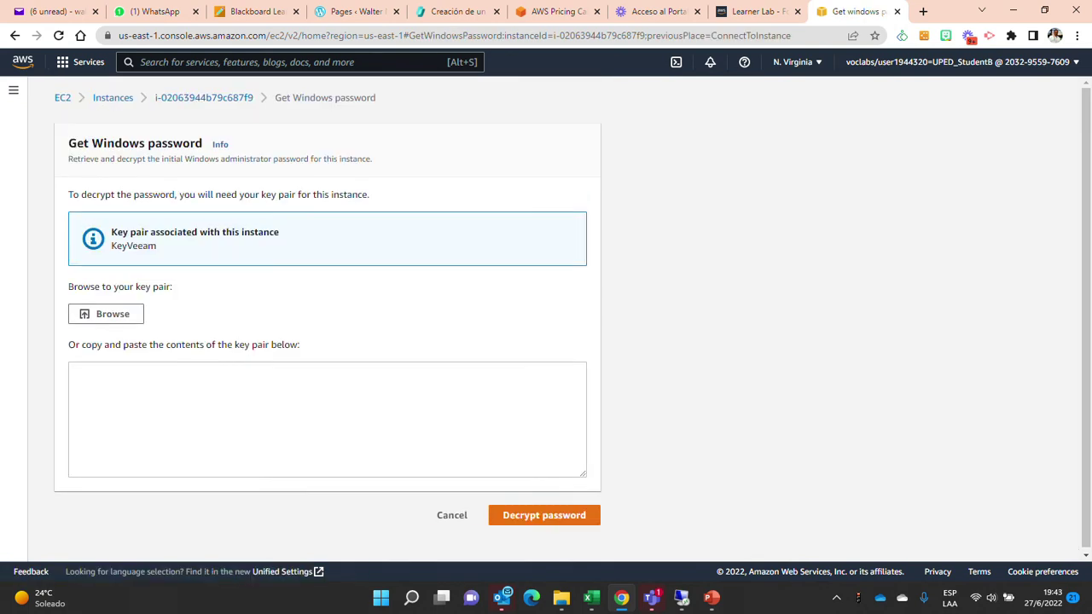
click(119, 314)
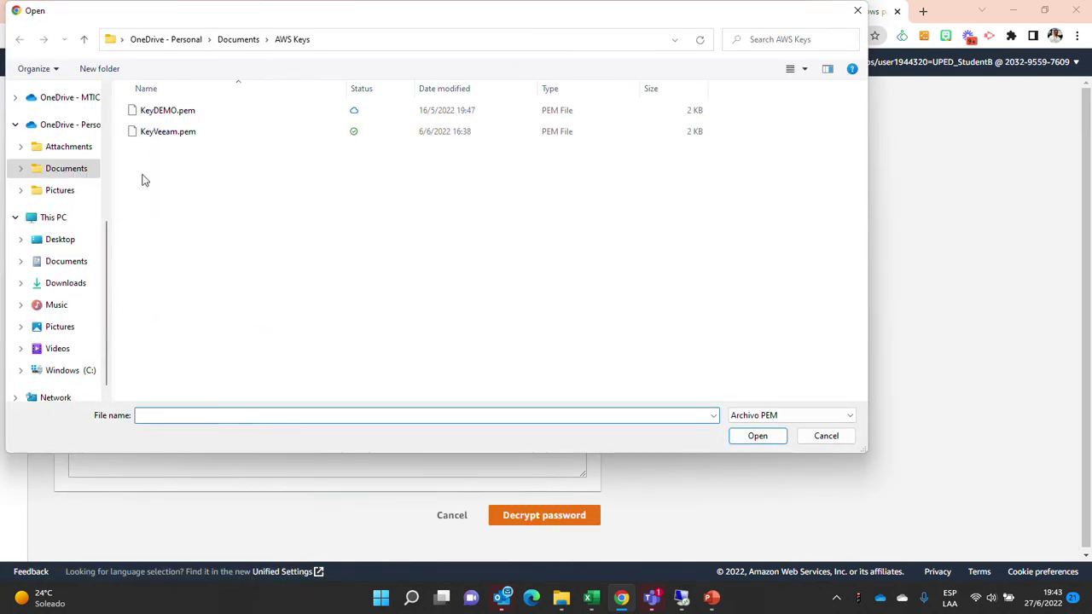
click(167, 133)
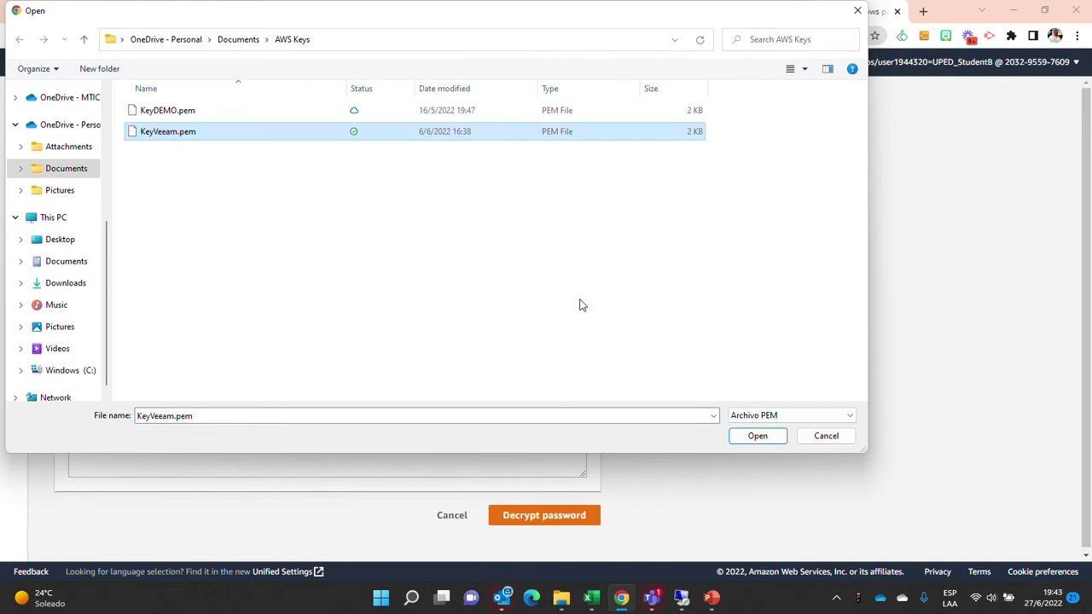
click(760, 440)
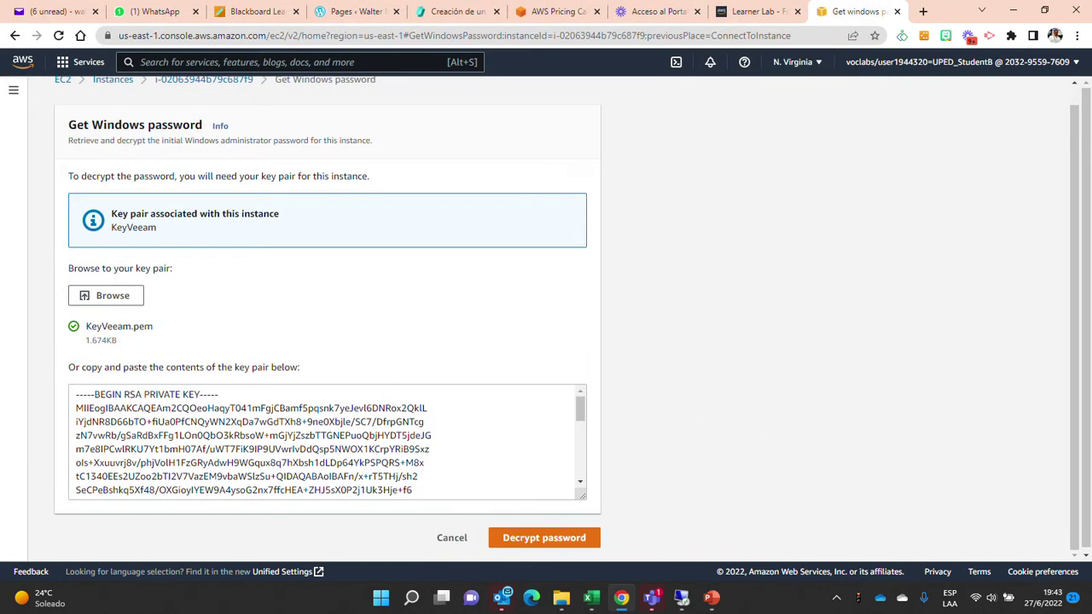
click(541, 538)
scroll(299, 484, down, 3)
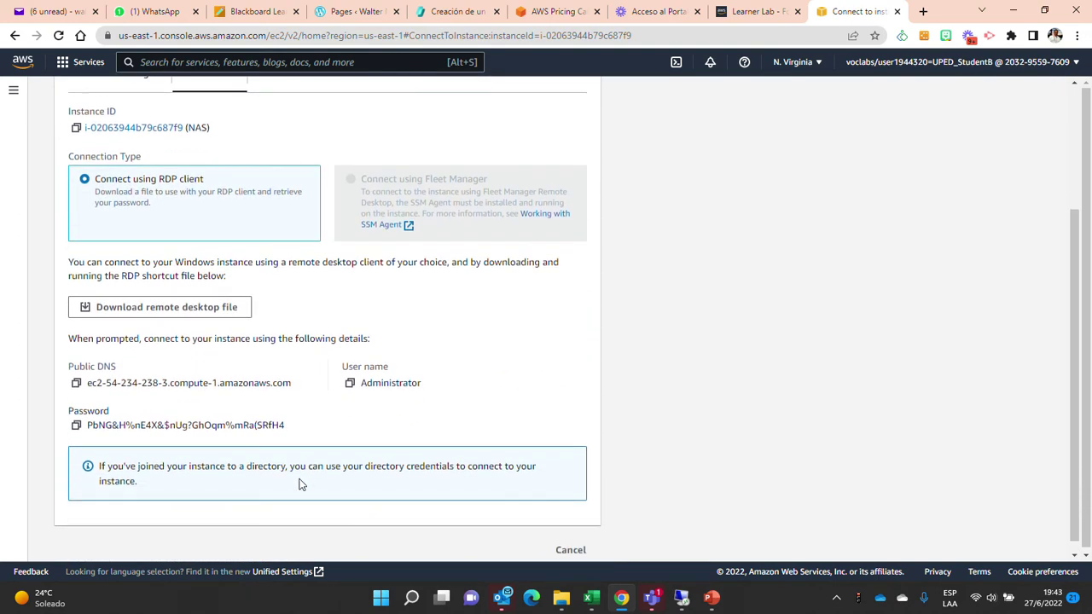
drag(118, 424, 243, 424)
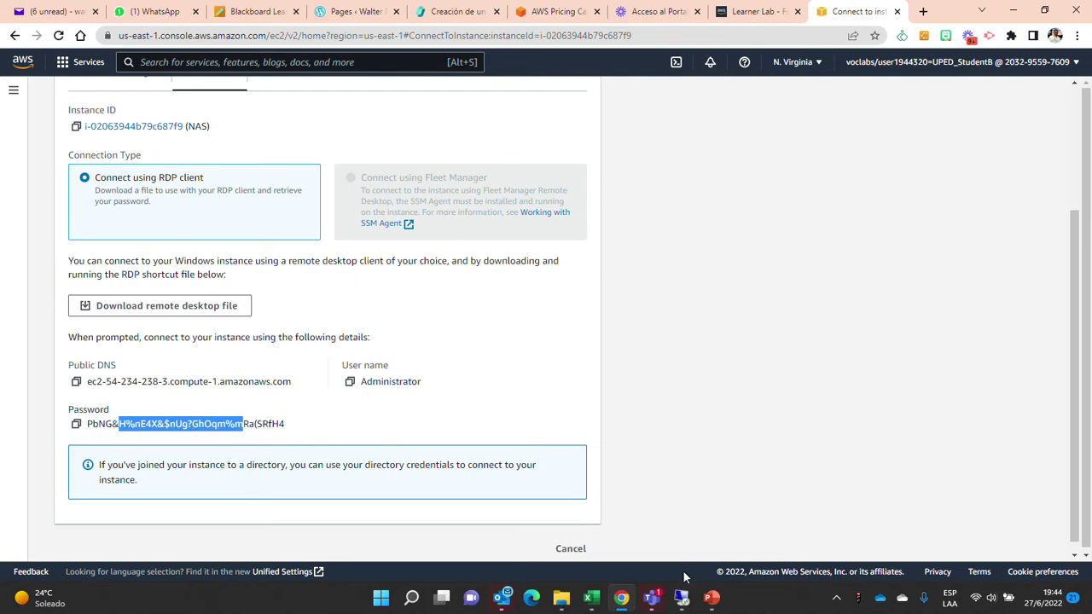
Step: Switch to the NAS remote desktop session in full screen and minimize its Command Prompt and SQL Server Management Studio windows
click(681, 597)
click(735, 524)
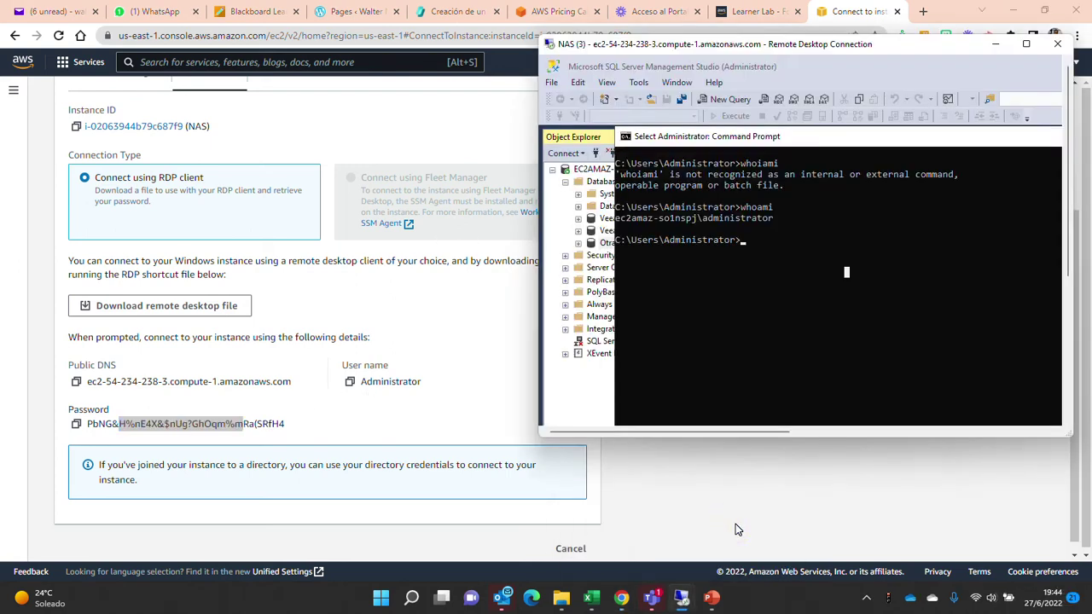
double_click(834, 47)
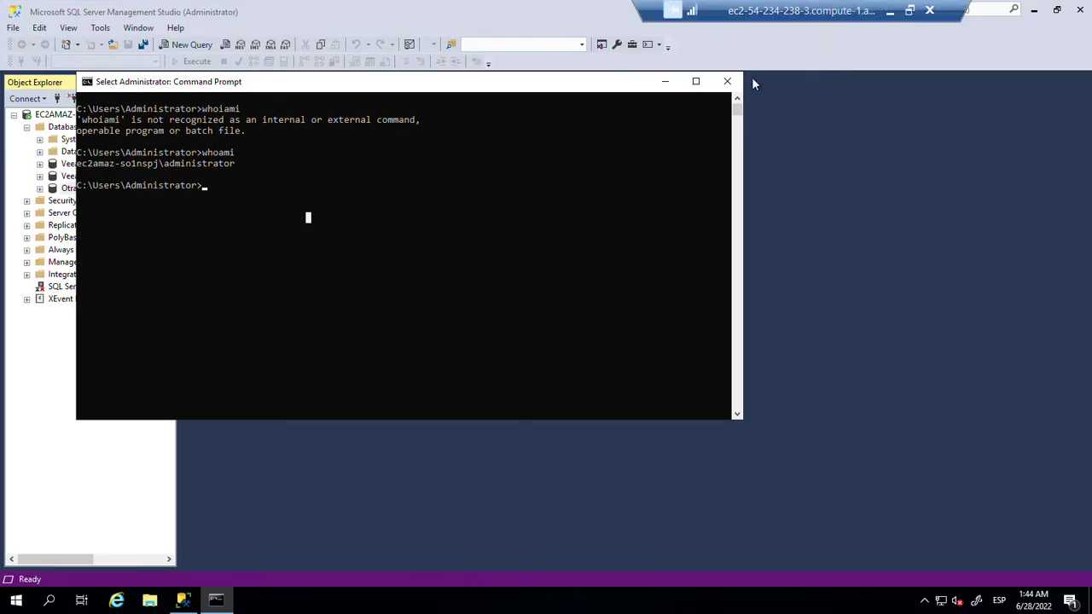
click(670, 85)
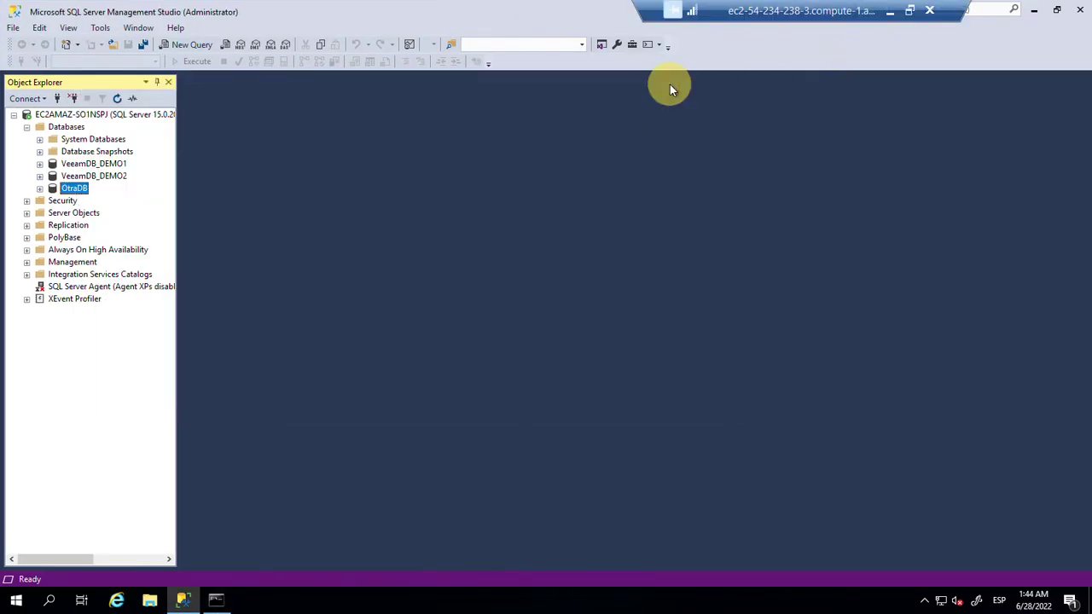
click(1034, 9)
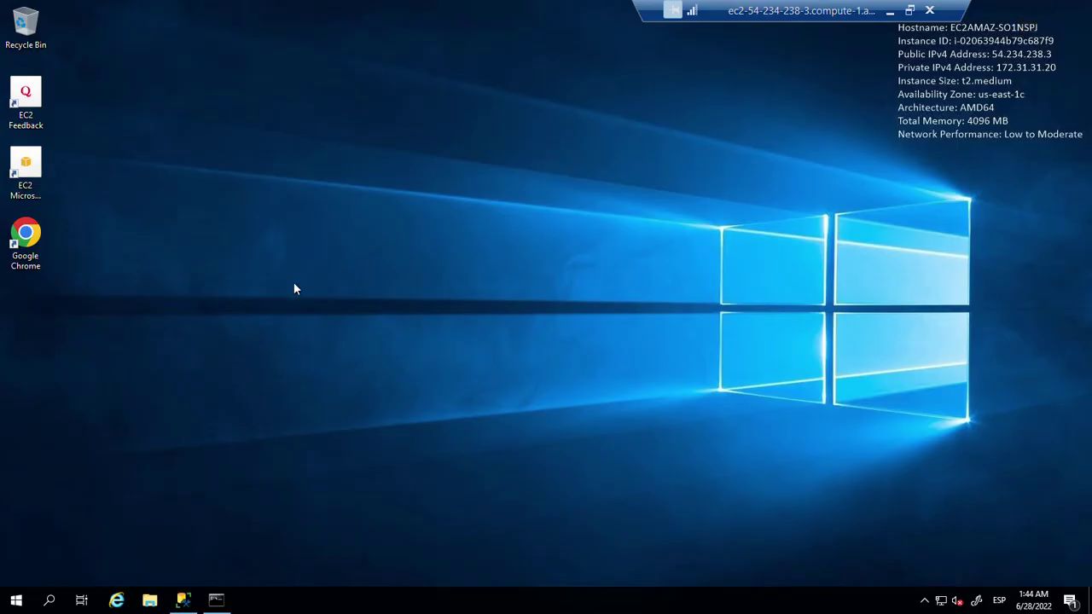
Step: Open Computer Management through Server Manager on the NAS server and list the local users
click(15, 601)
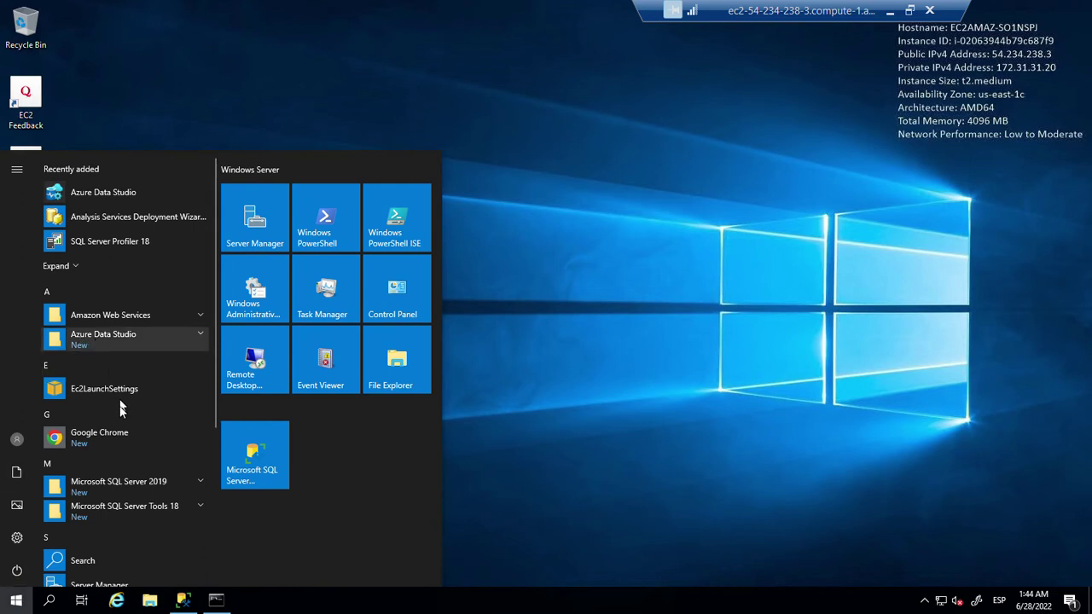
scroll(128, 470, down, 2)
click(104, 459)
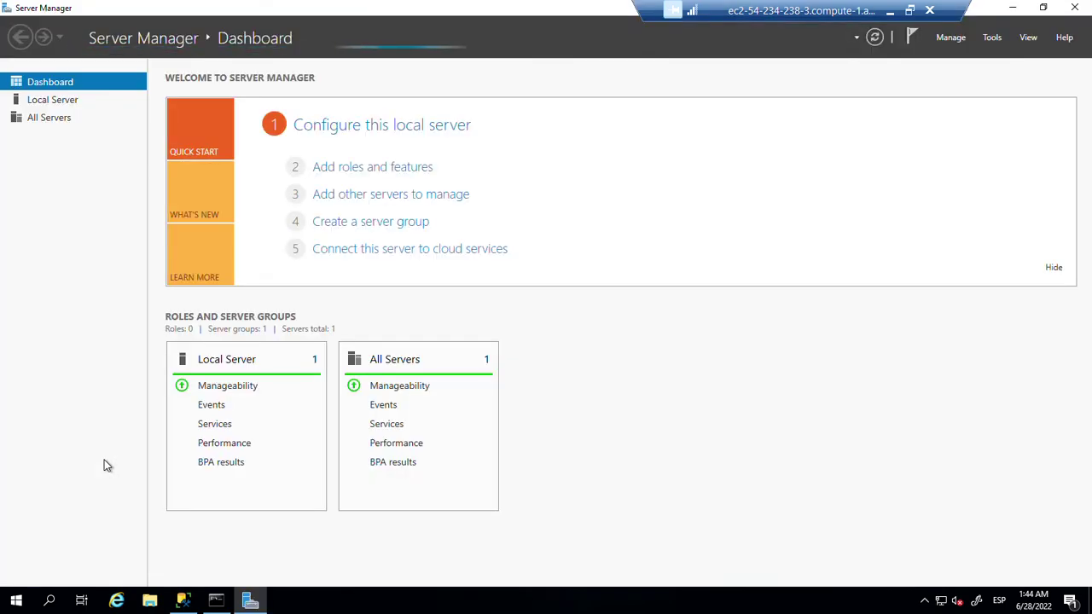
click(991, 41)
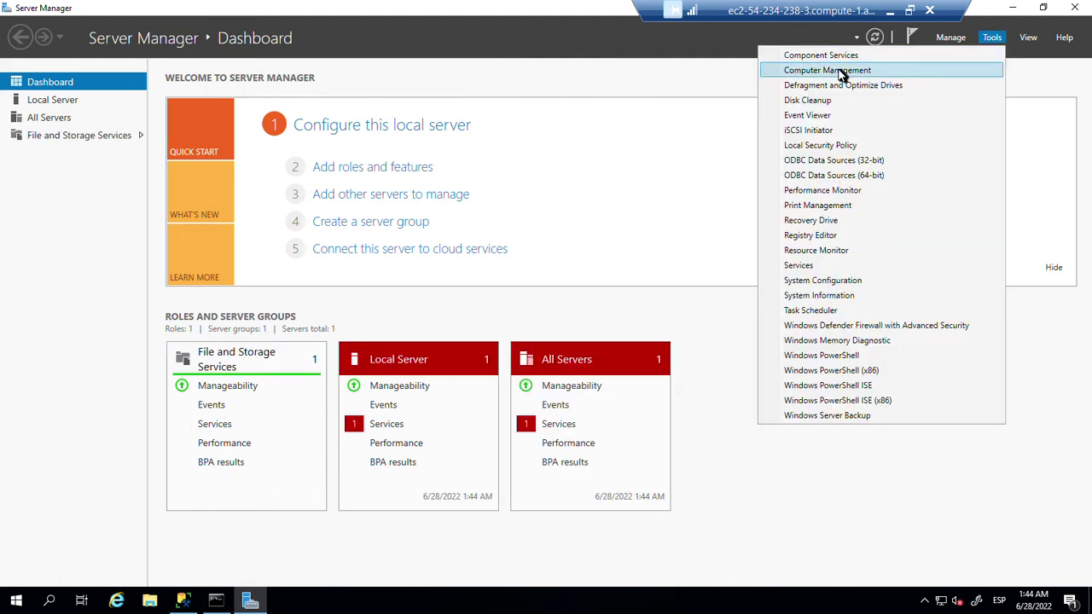
click(841, 72)
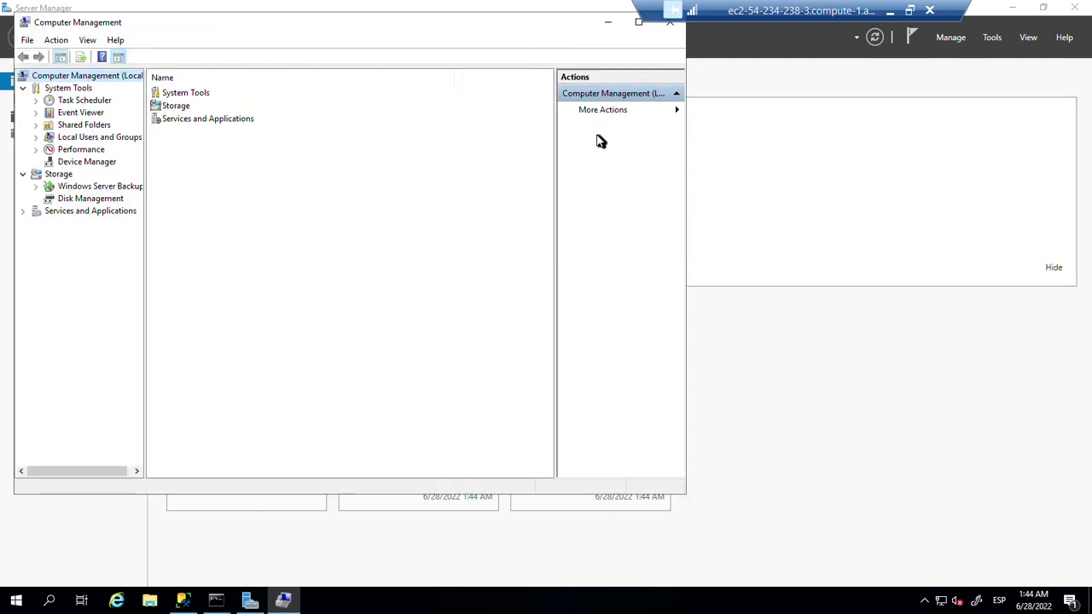
click(35, 137)
click(67, 150)
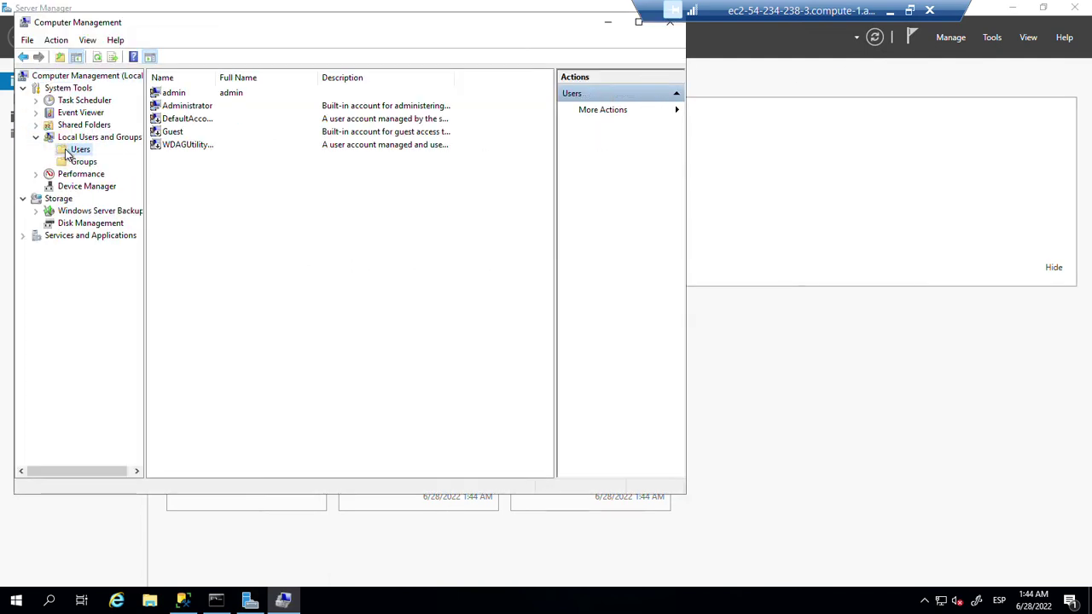
Step: Examine the Set Password option of the Administrator account and the New User option, then minimize Computer Management and Server Manager
click(202, 106)
right_click(202, 107)
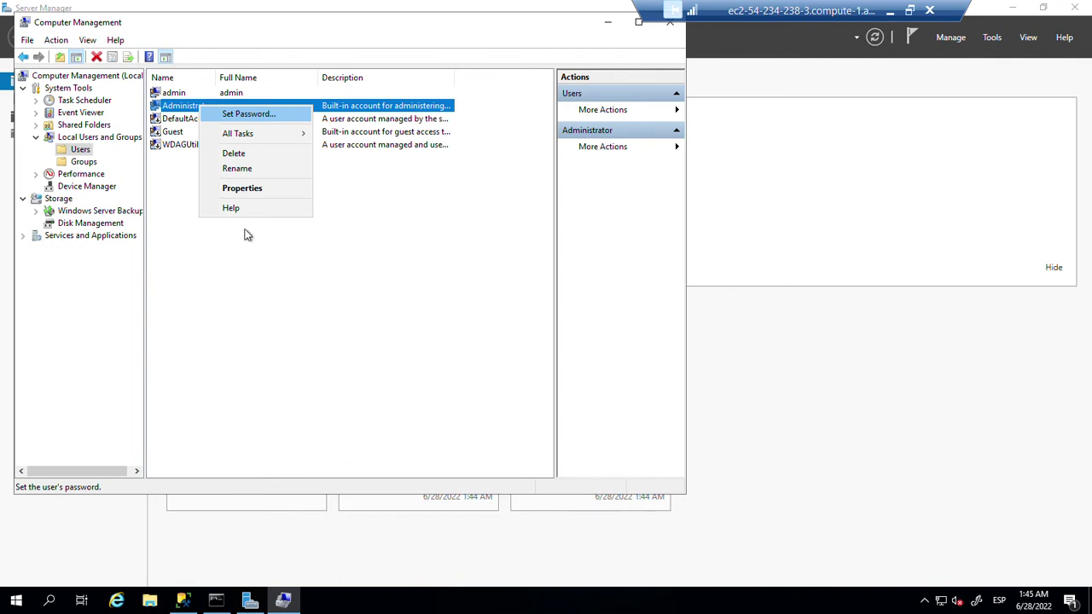
click(263, 263)
right_click(265, 265)
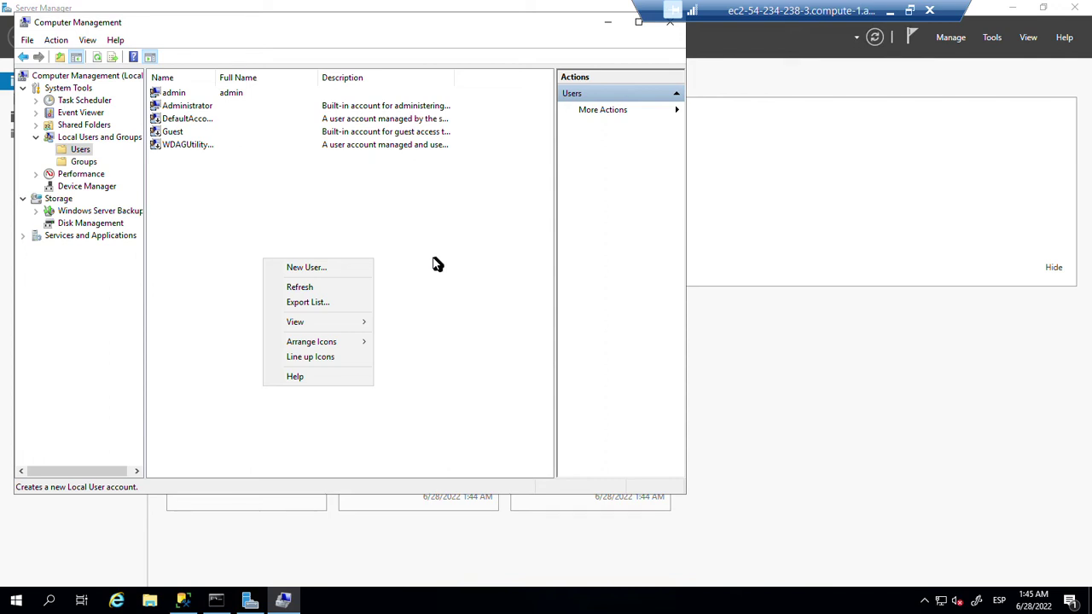
click(201, 106)
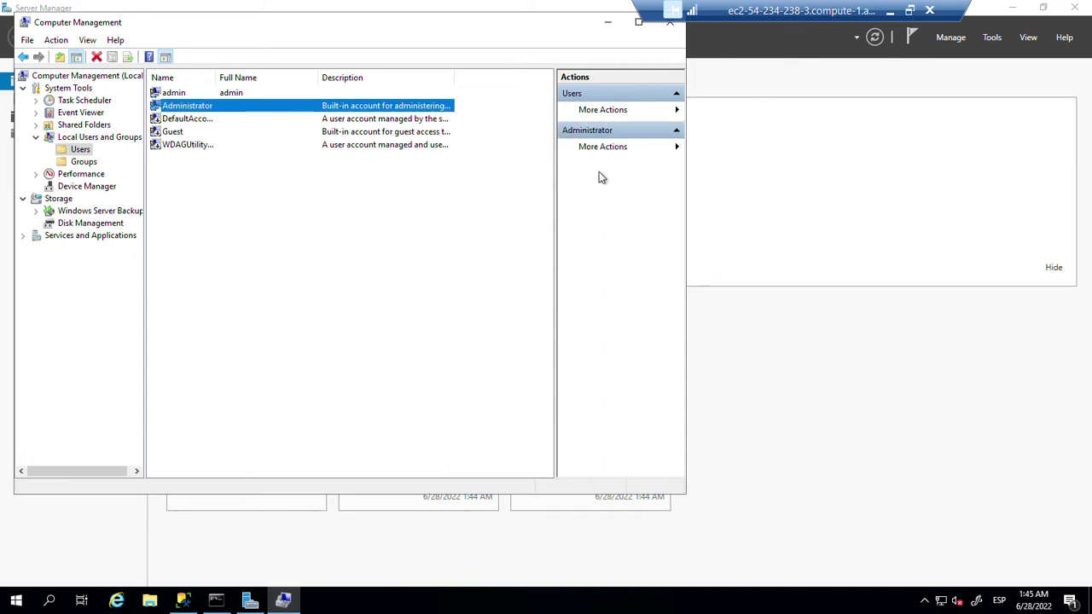
click(609, 23)
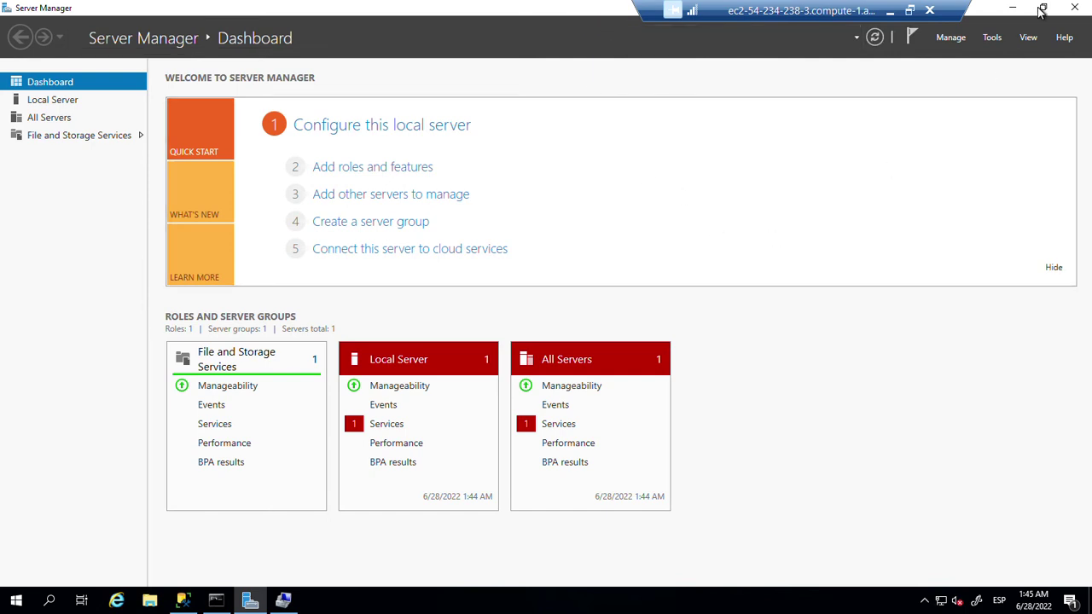
click(1012, 8)
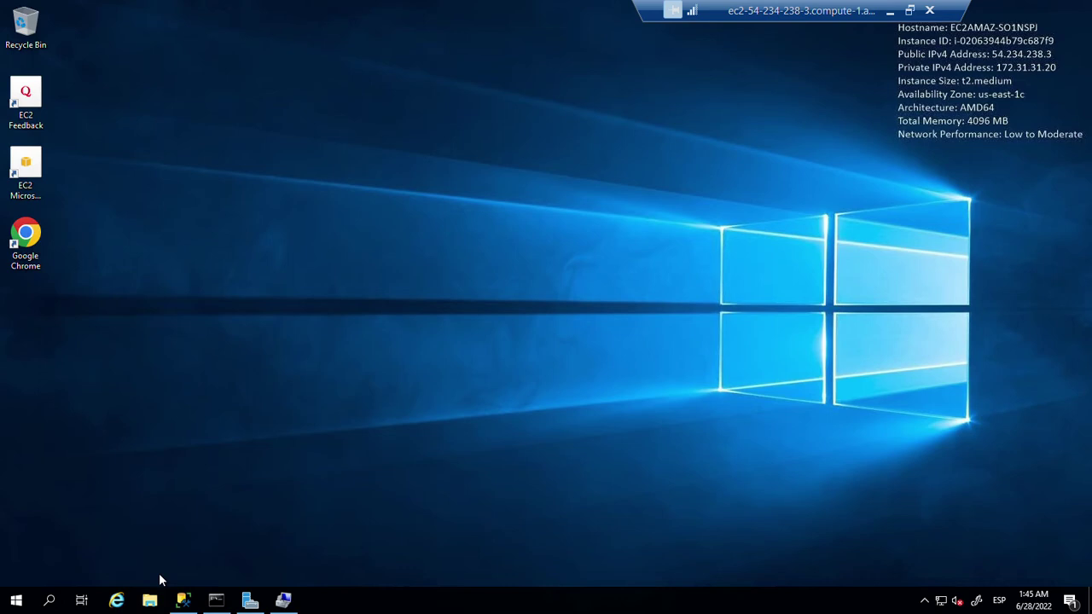
Step: Browse to C:\Program Files\Microsoft SQL Server\MSSQL15.MSSQLSERVER\MSSQL\DATA and select the OtraDB database file
click(150, 599)
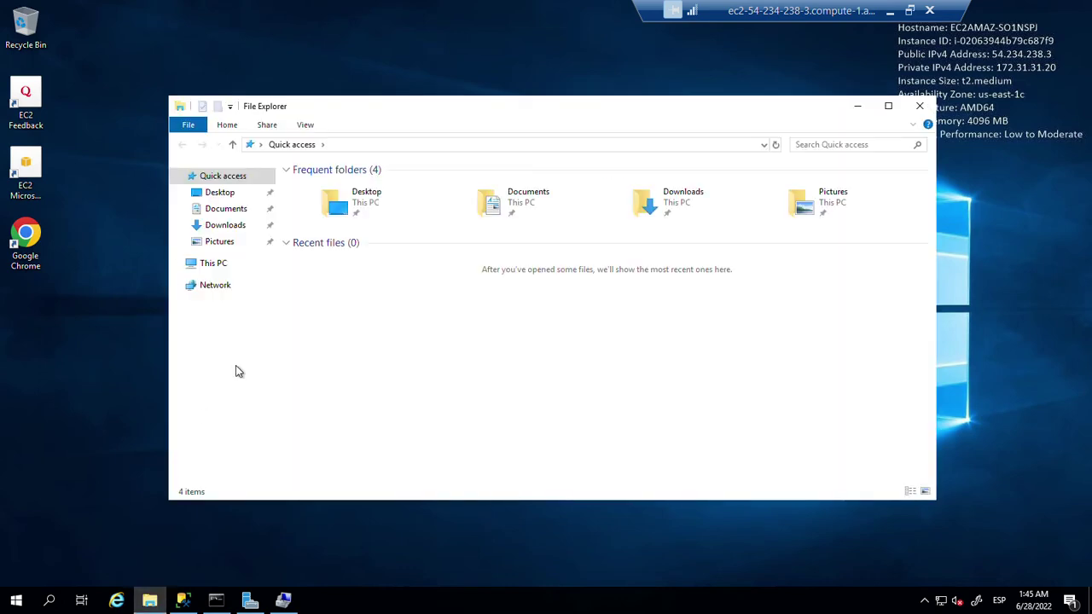
click(213, 265)
double_click(359, 329)
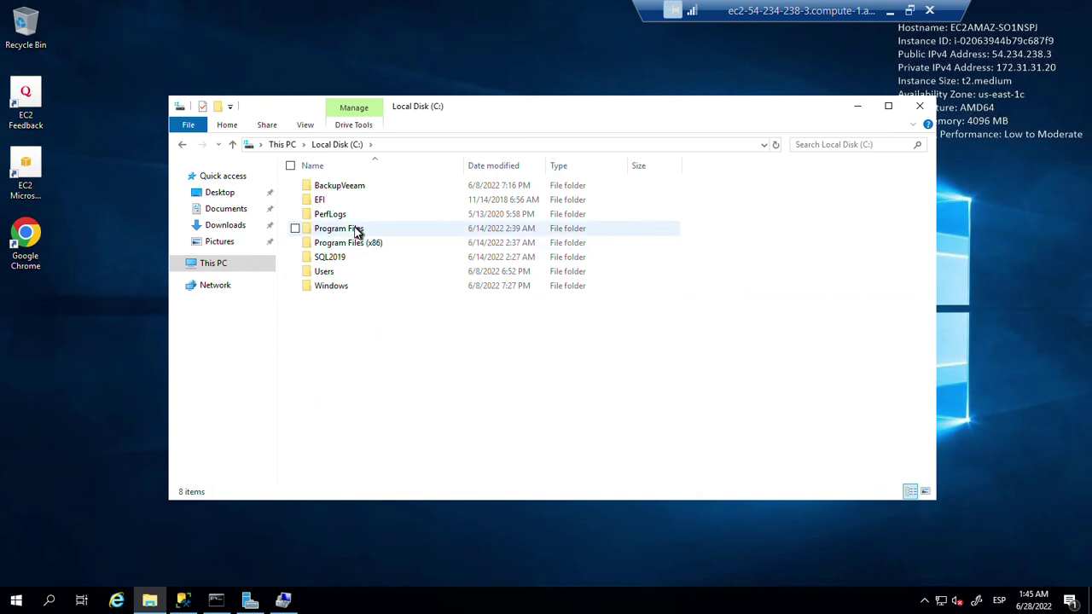
double_click(357, 230)
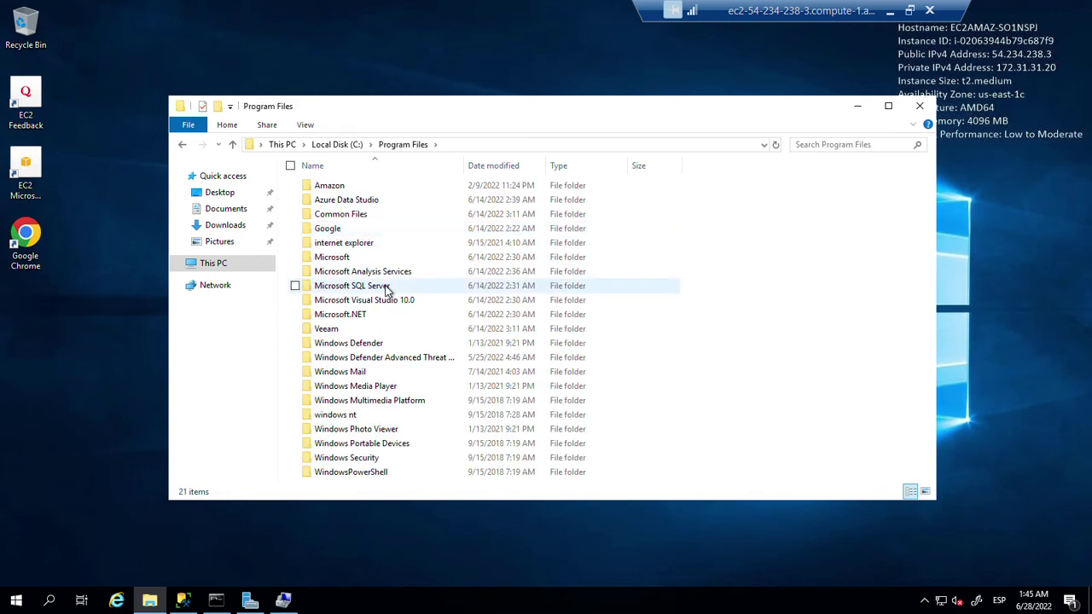
double_click(385, 290)
click(349, 258)
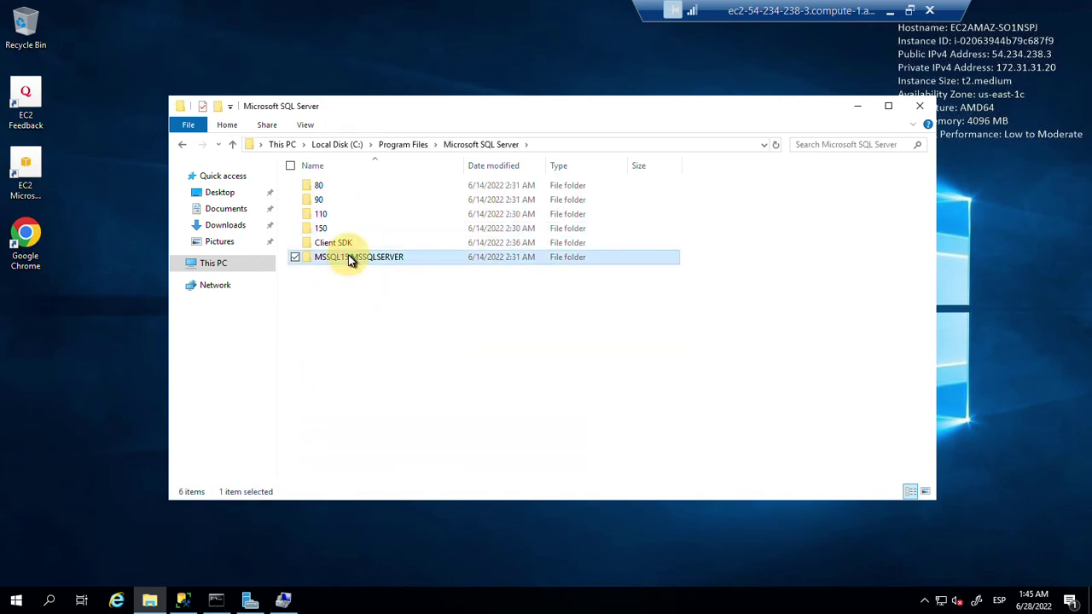
double_click(348, 256)
double_click(336, 188)
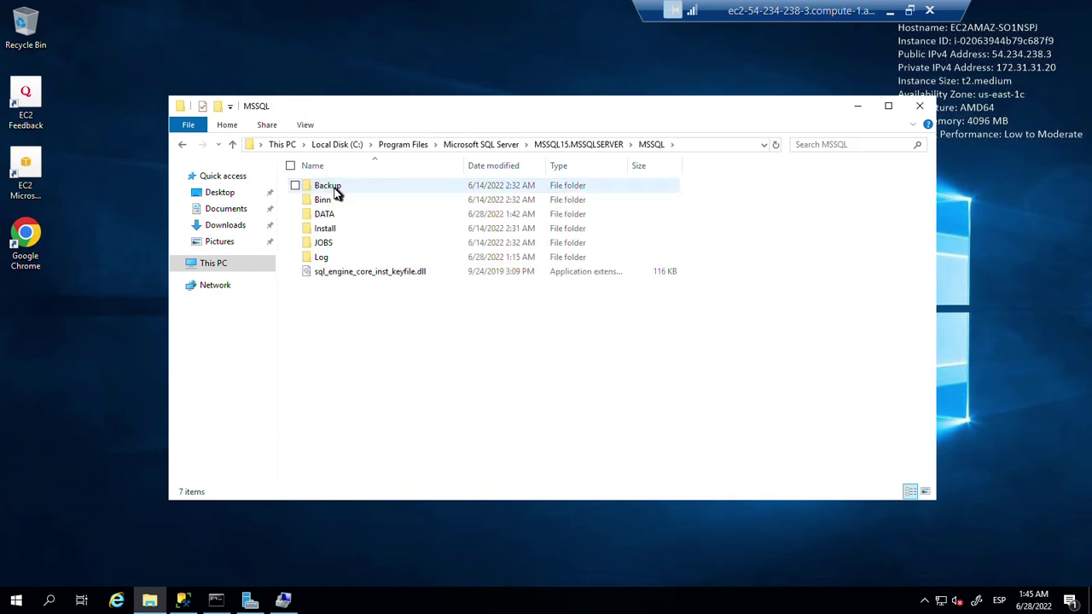
double_click(326, 213)
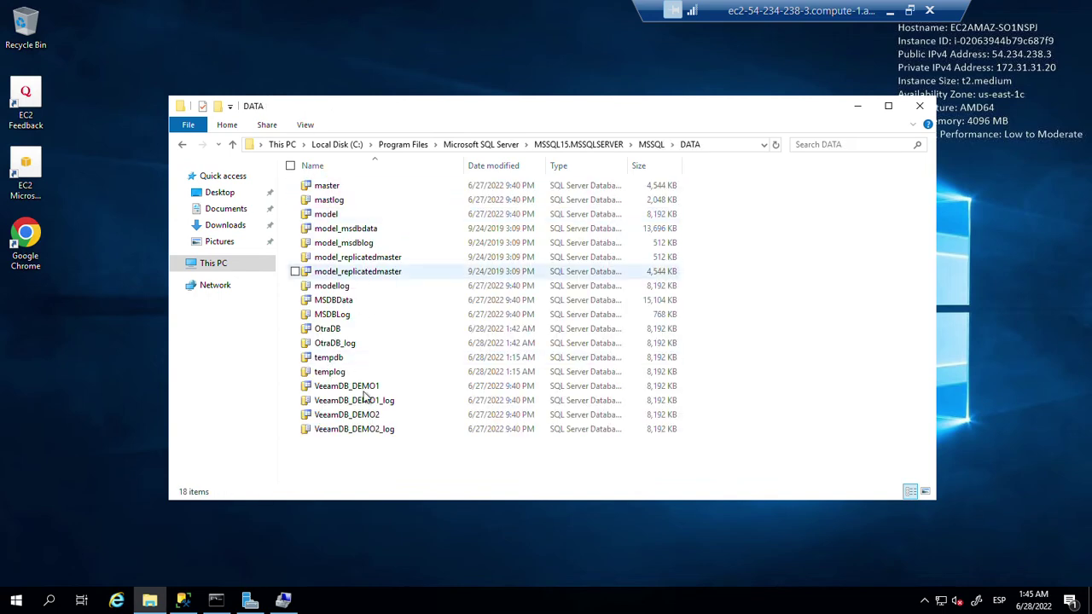
click(355, 331)
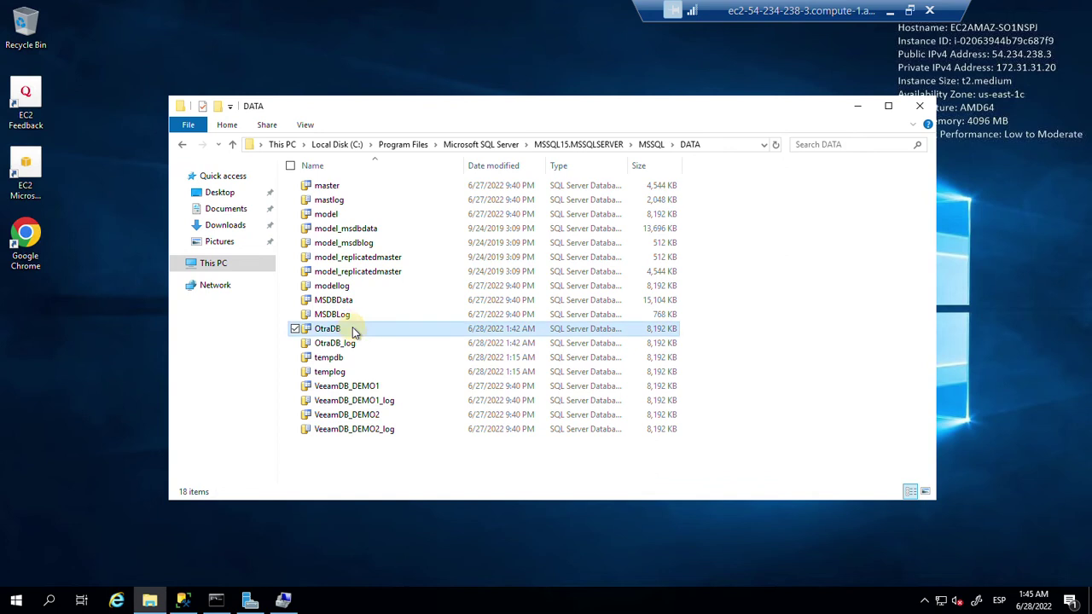
Step: Copy the full path of the SQL Server DATA folder
click(717, 149)
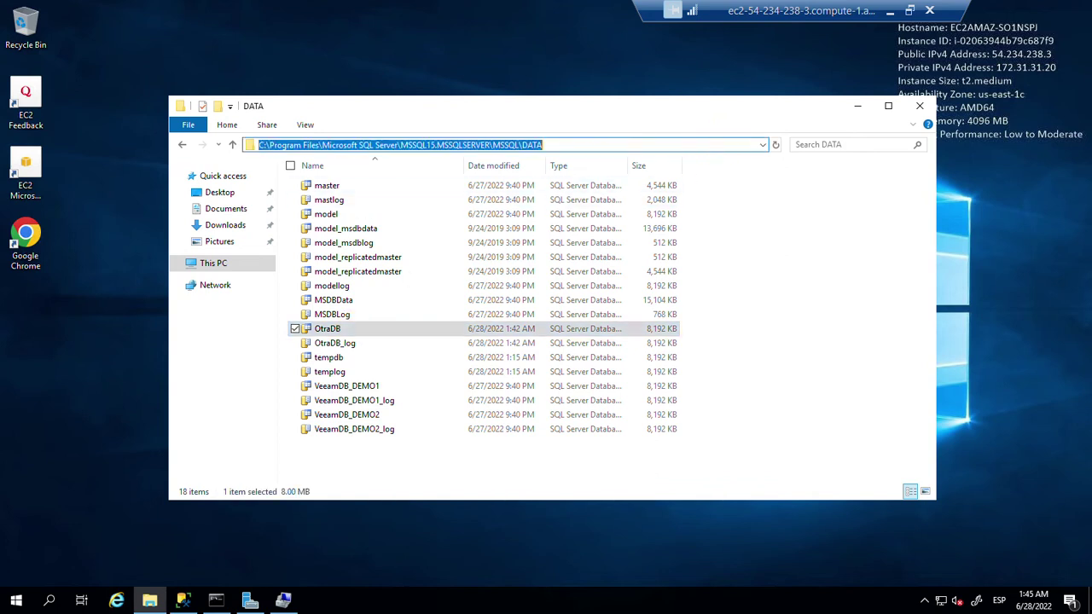
right_click(493, 145)
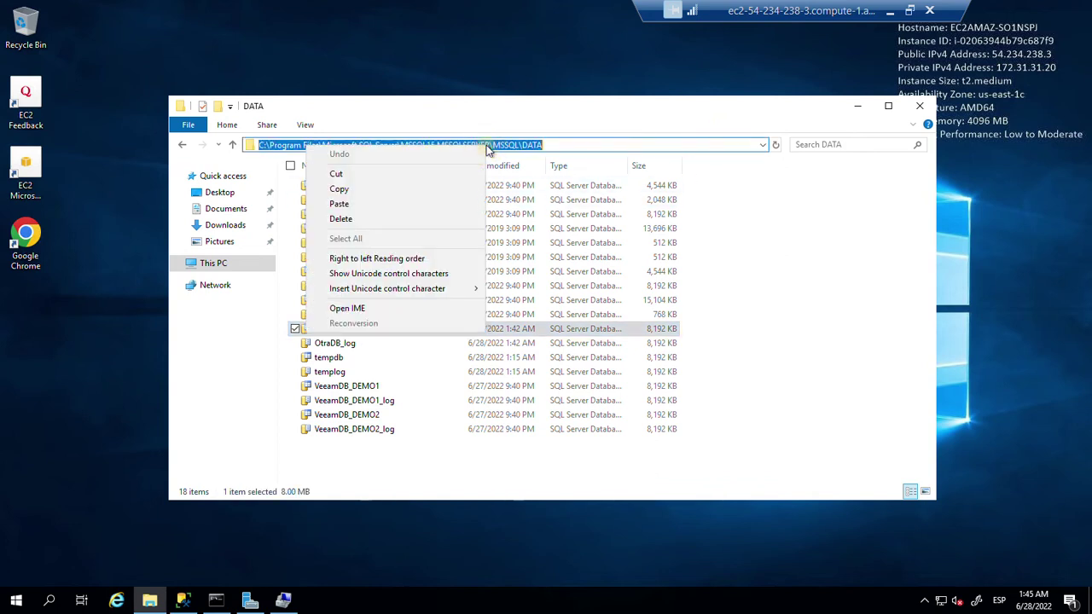
click(368, 185)
Step: Switch to the VeeamSRV session and add C:\Program Files\Microsoft SQL Server\MSSQL15.MSSQLSERVER\MSSQL\DATA to the agent backup job's file system objects
double_click(794, 11)
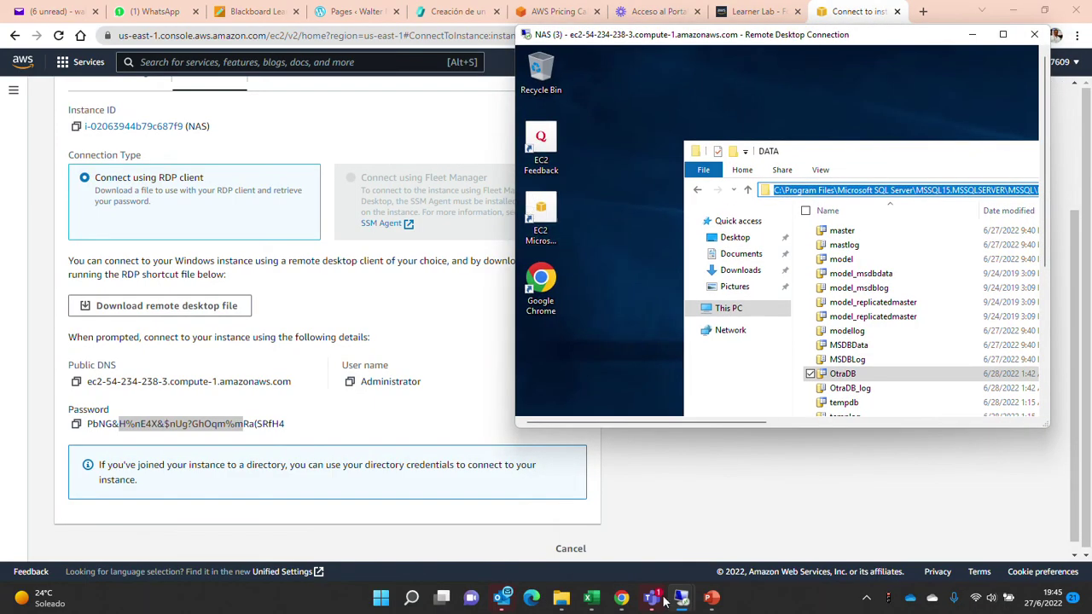
mouse_move(681, 599)
click(631, 543)
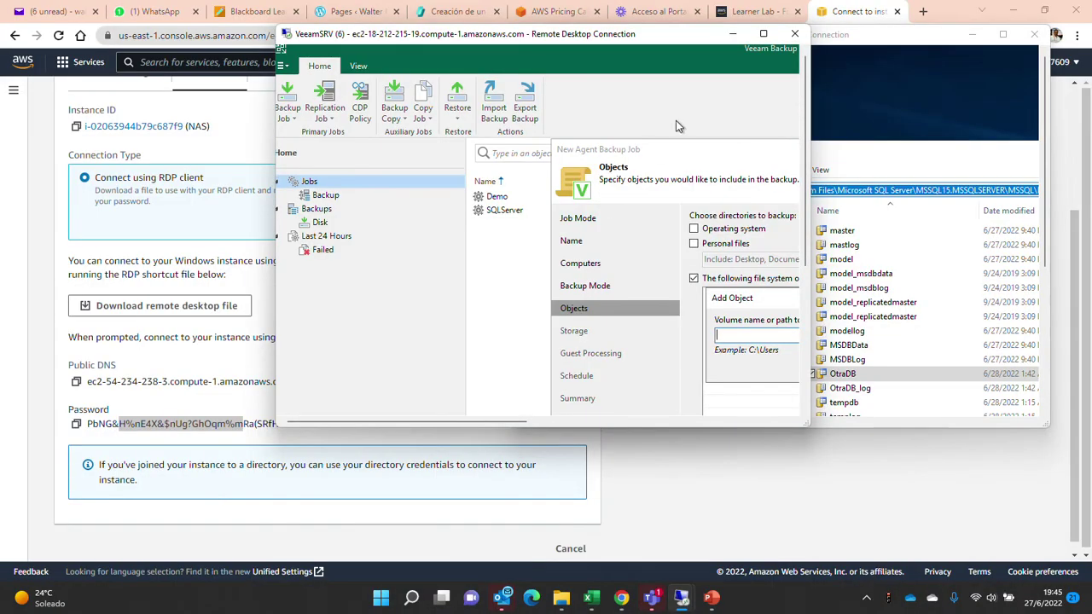
click(764, 34)
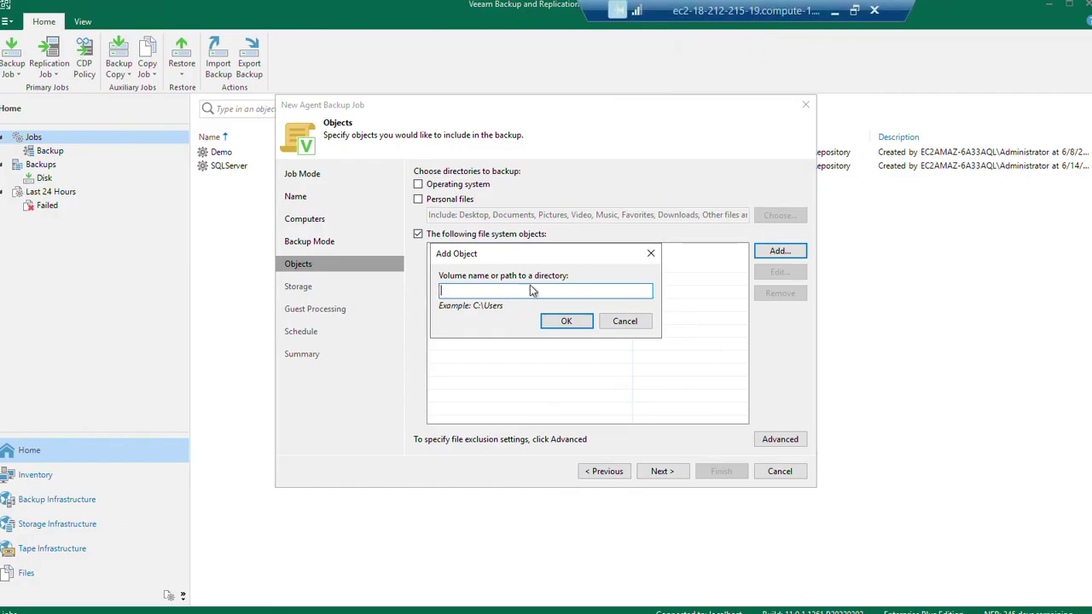
key(ctrl+v)
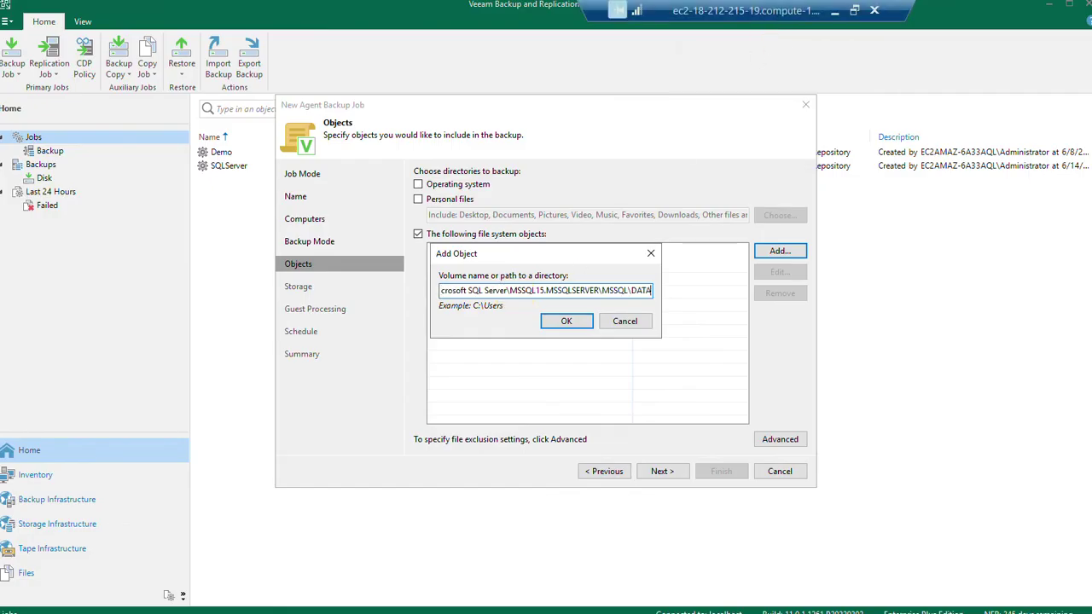
click(568, 323)
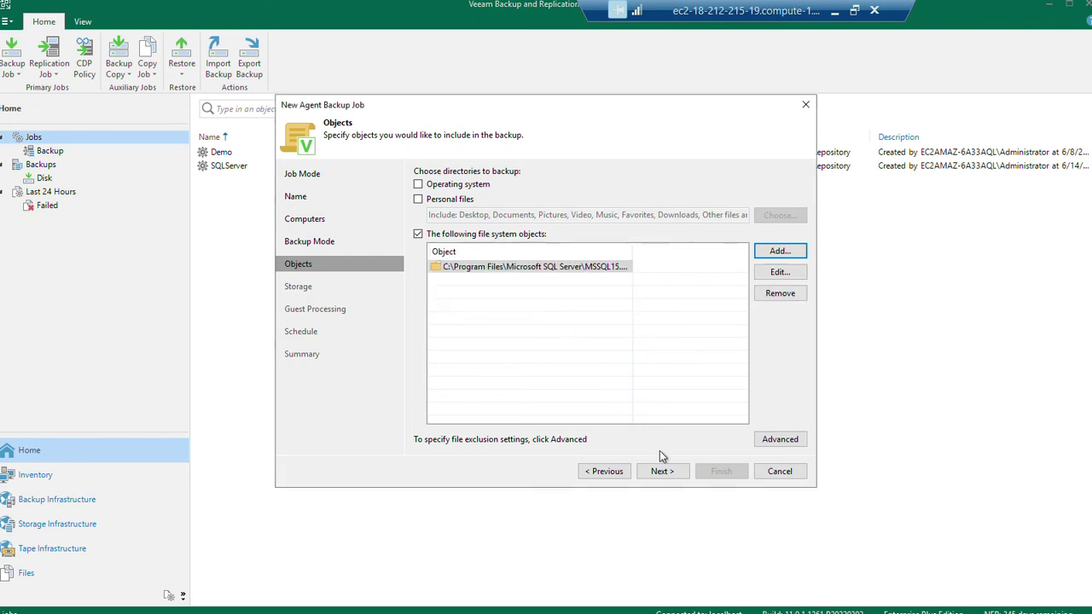
Step: Store the job's backups in the Default Backup Repository, keeping the 7-day retention policy
click(665, 471)
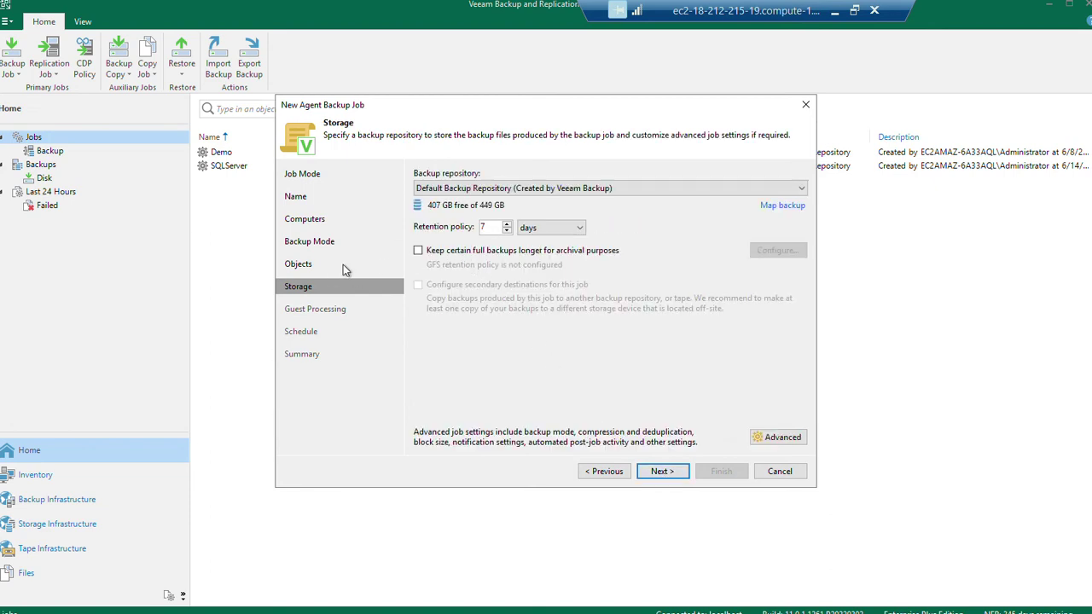
click(618, 193)
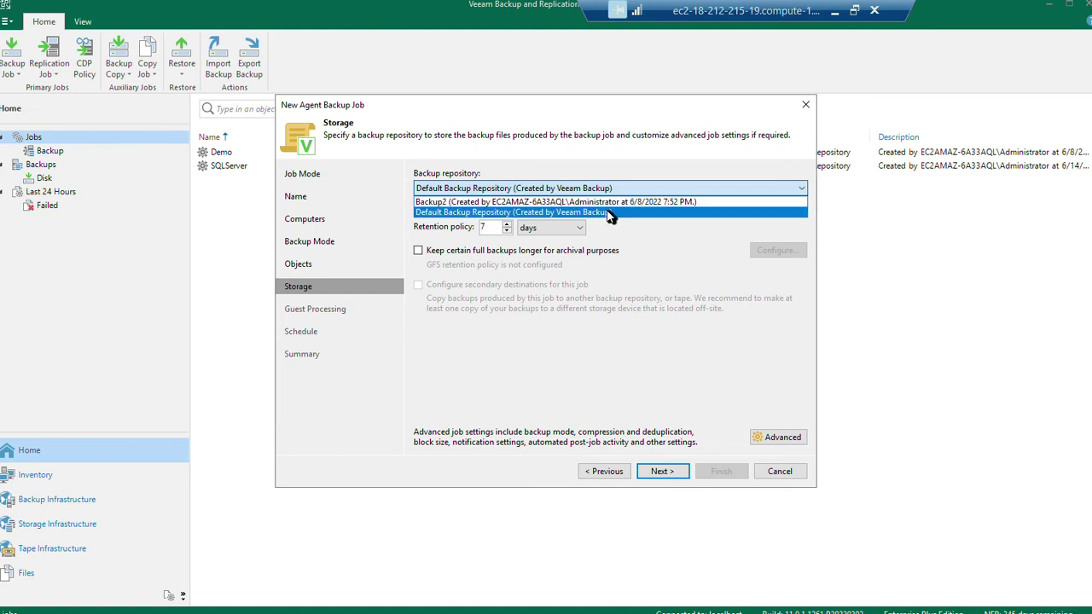
click(611, 214)
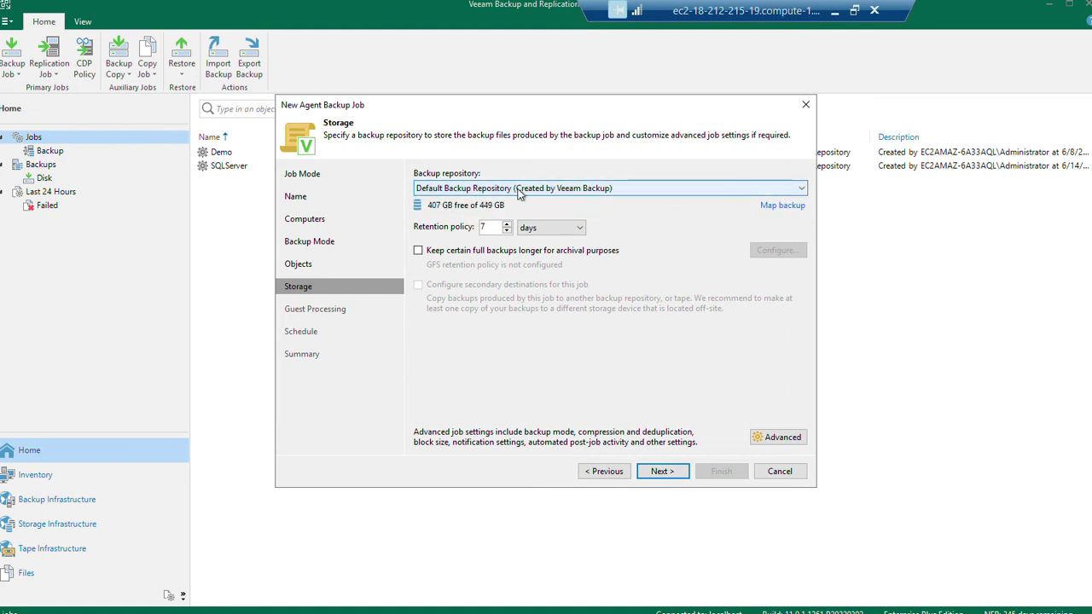
double_click(483, 227)
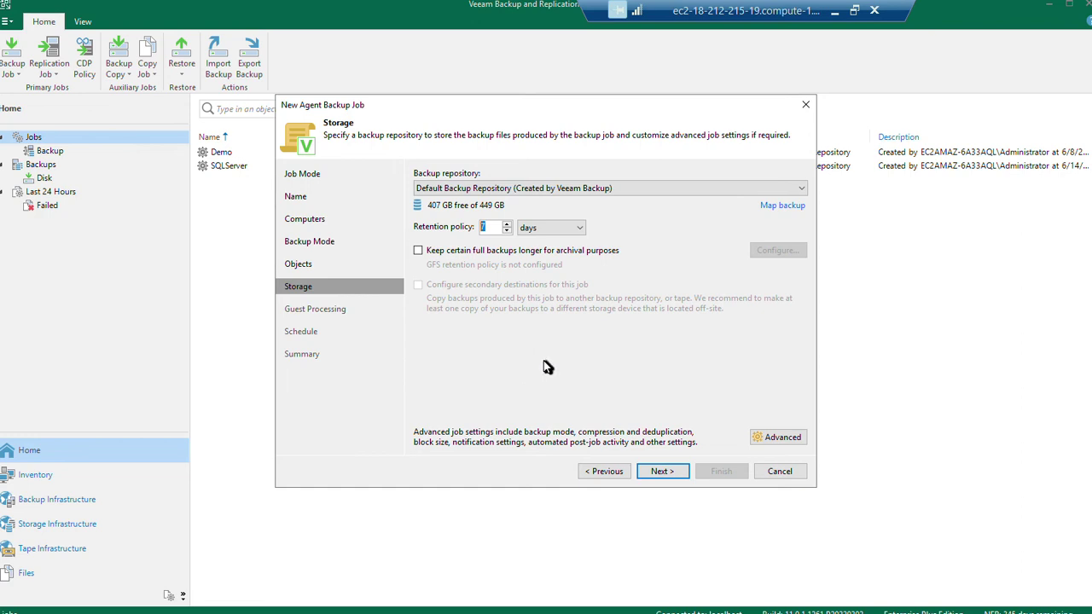
click(664, 475)
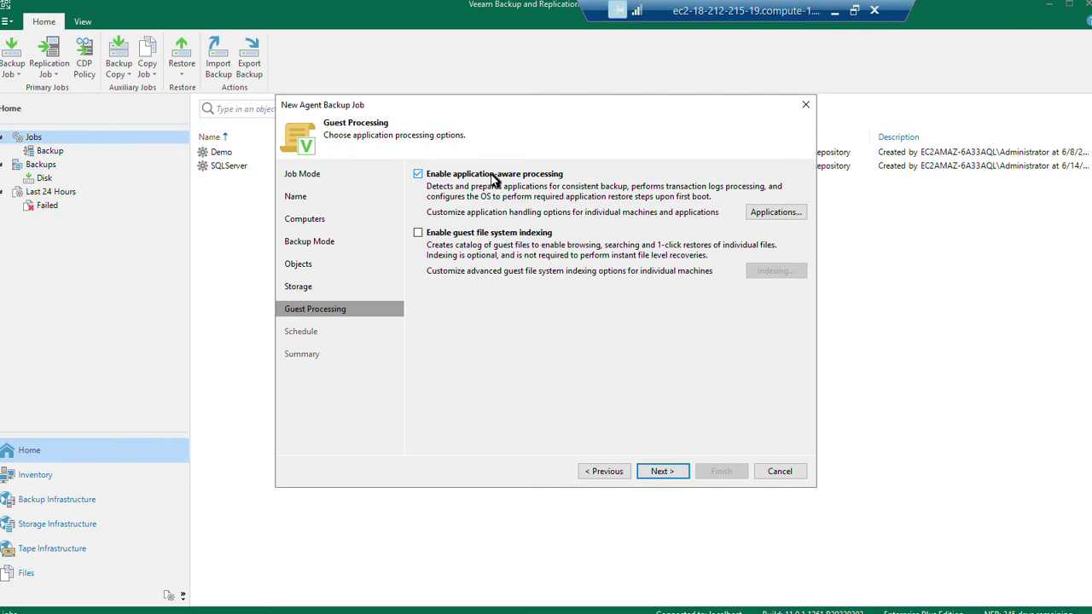
Step: In the application-aware processing settings for 172.31.31.20, set the SQL account to 172.31.31.20\administrator (NAS Access)
click(768, 212)
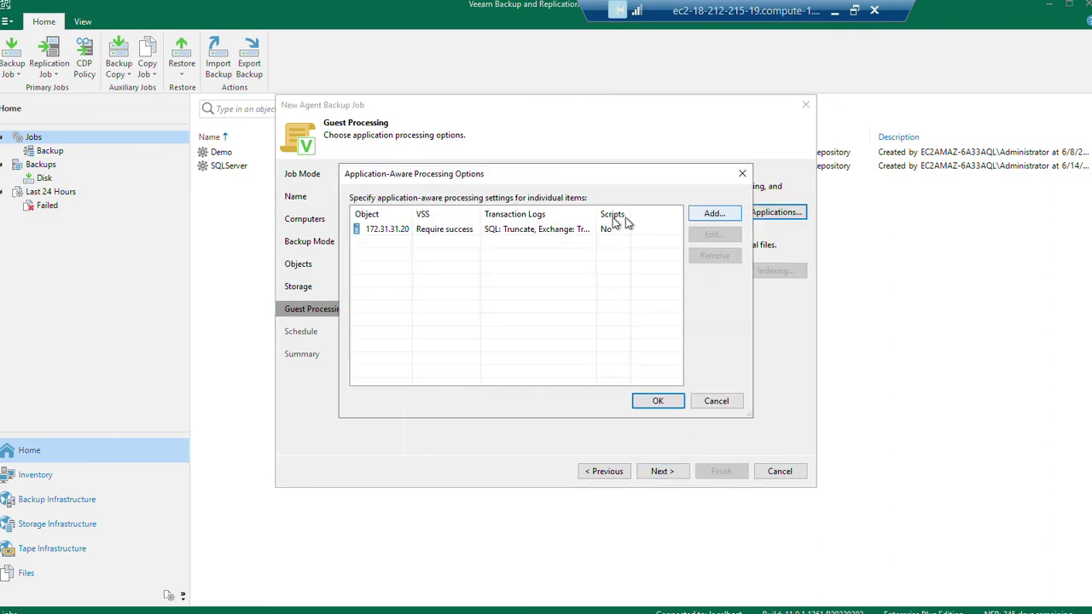
click(542, 231)
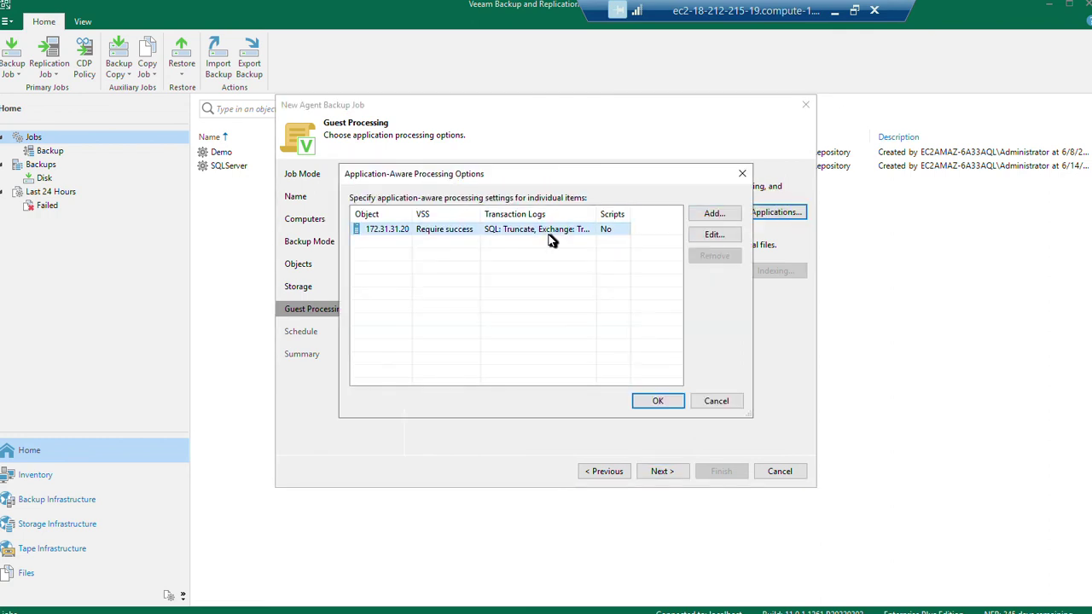
click(708, 237)
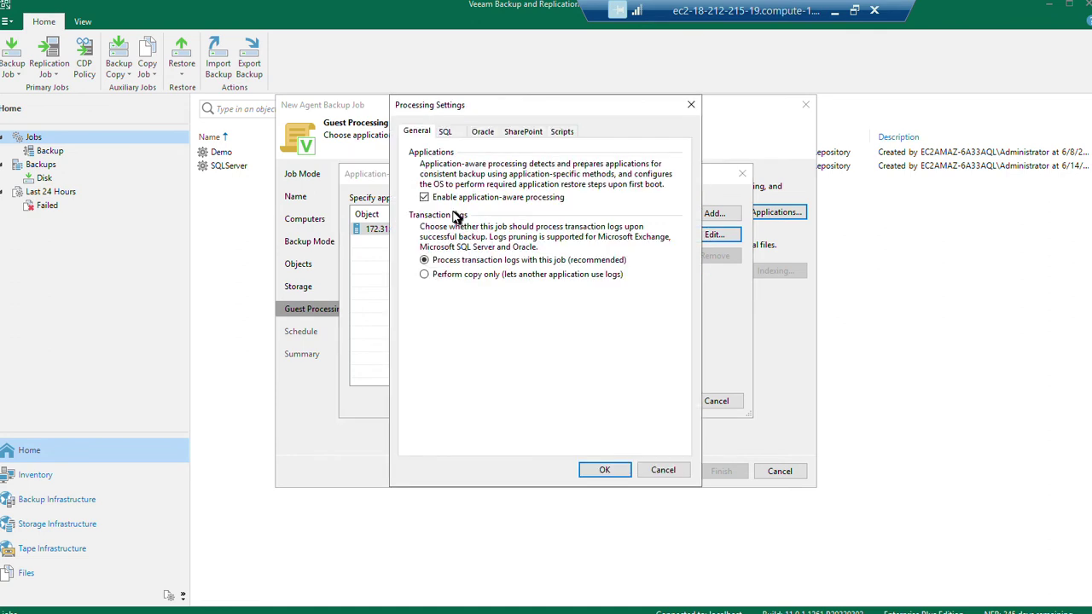
click(445, 132)
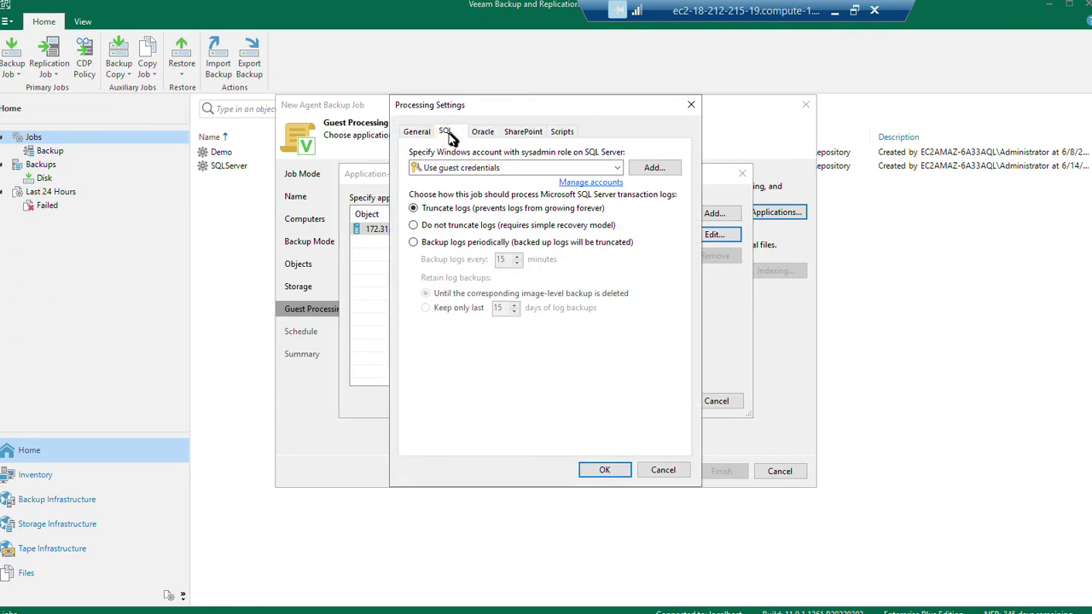
click(522, 167)
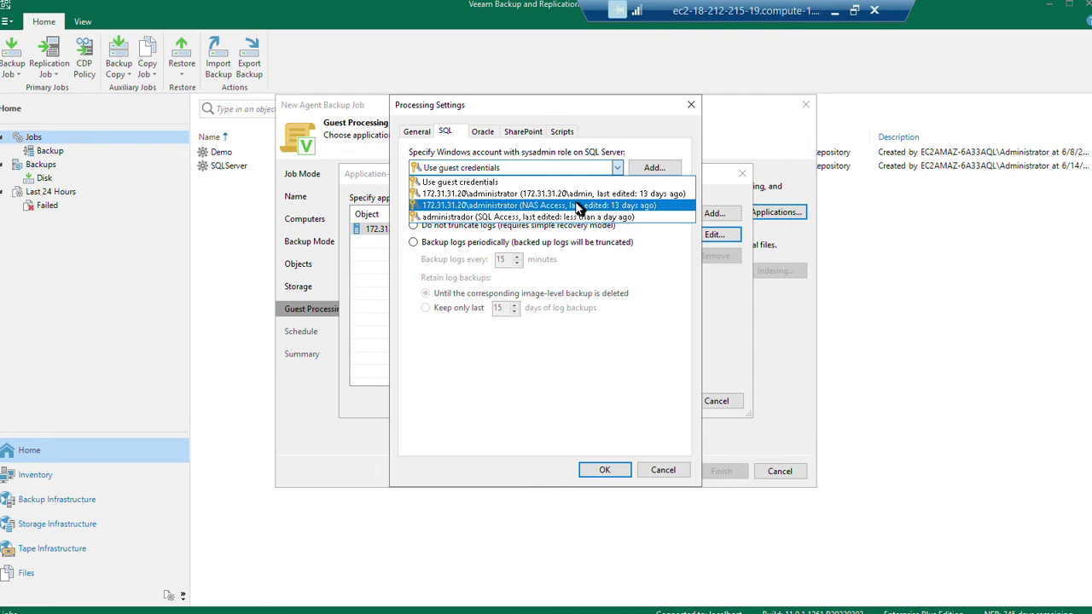
click(577, 205)
click(598, 472)
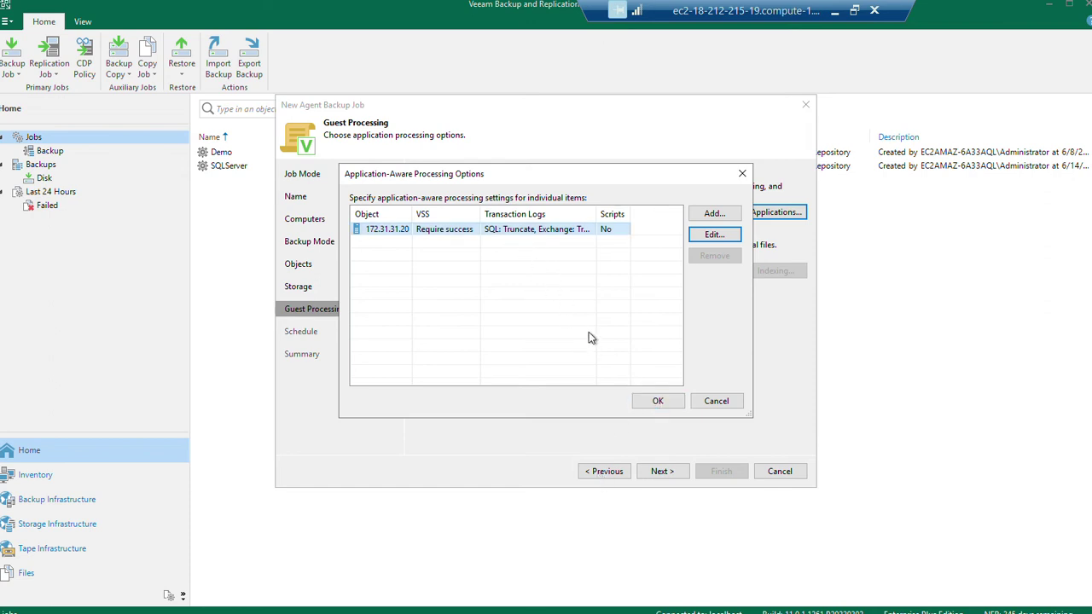
click(663, 404)
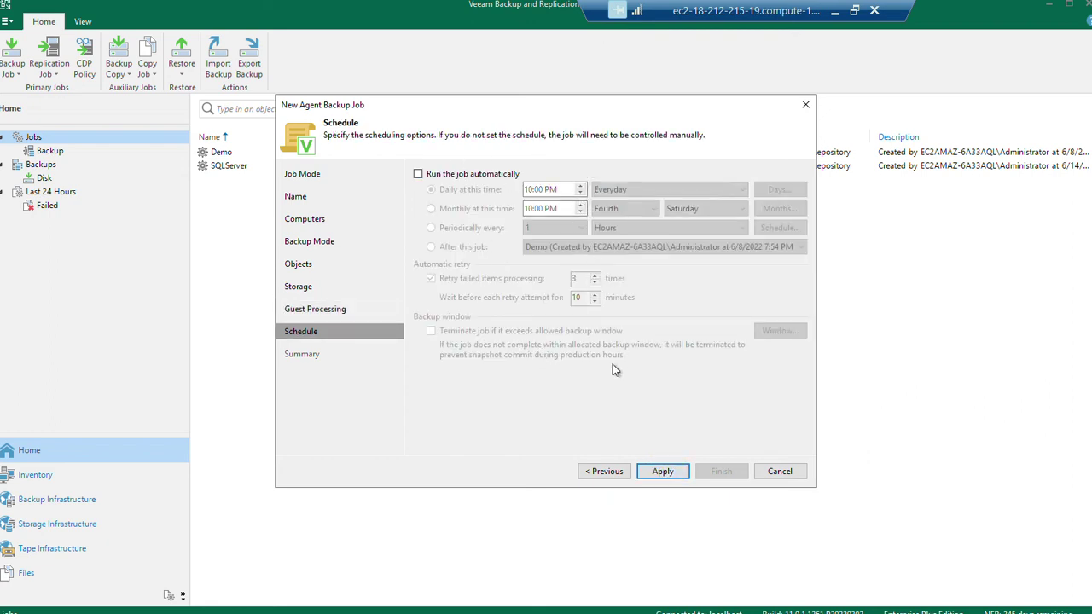
Step: Try a periodic automatic schedule of every 1 hour for the job, check the interval units, and turn automatic running off again
click(462, 175)
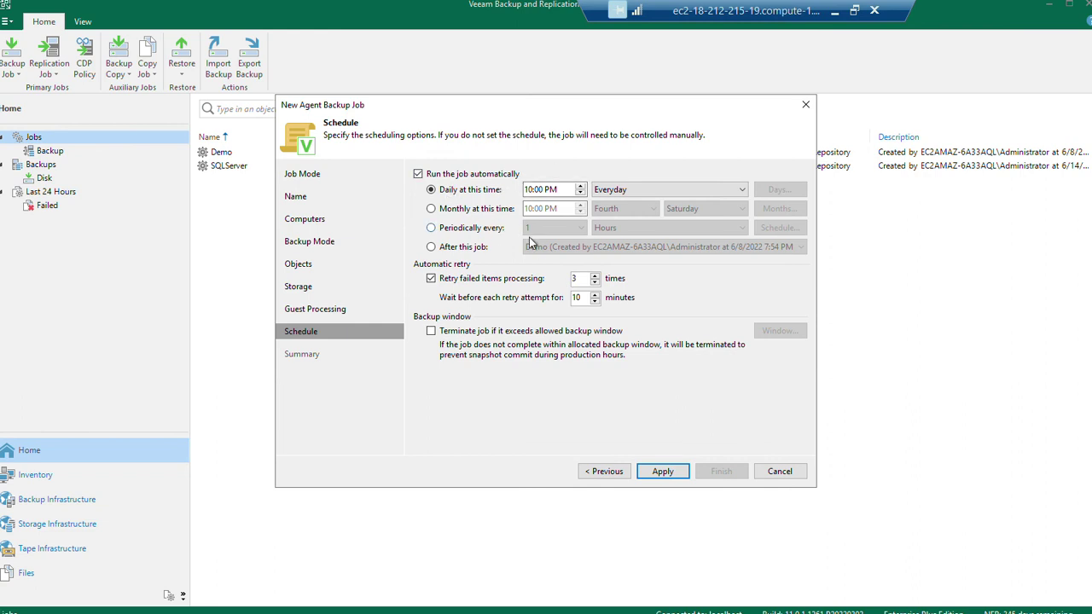
click(468, 234)
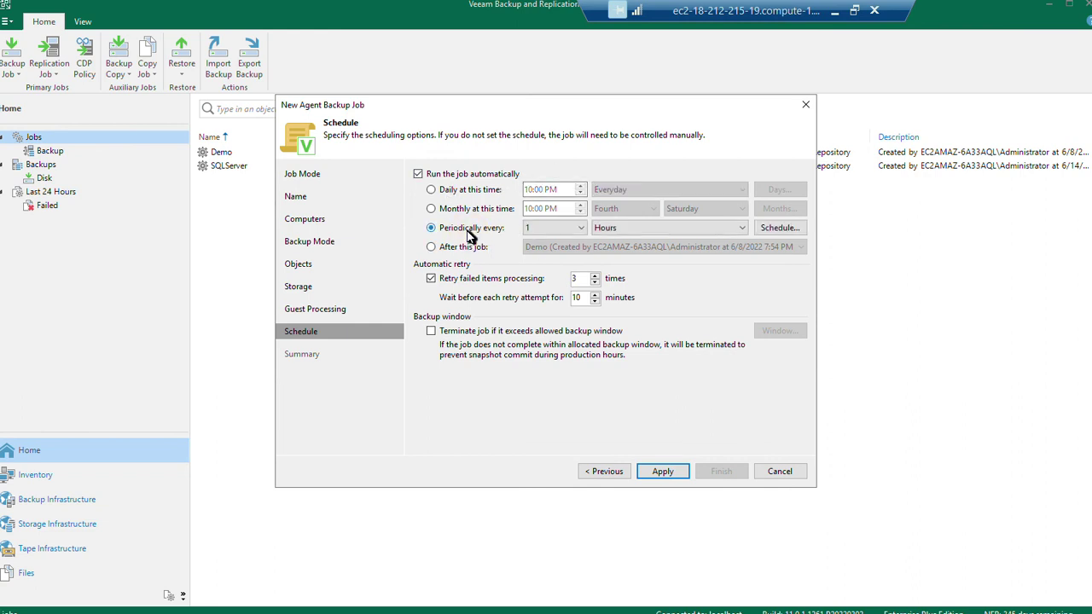
click(633, 232)
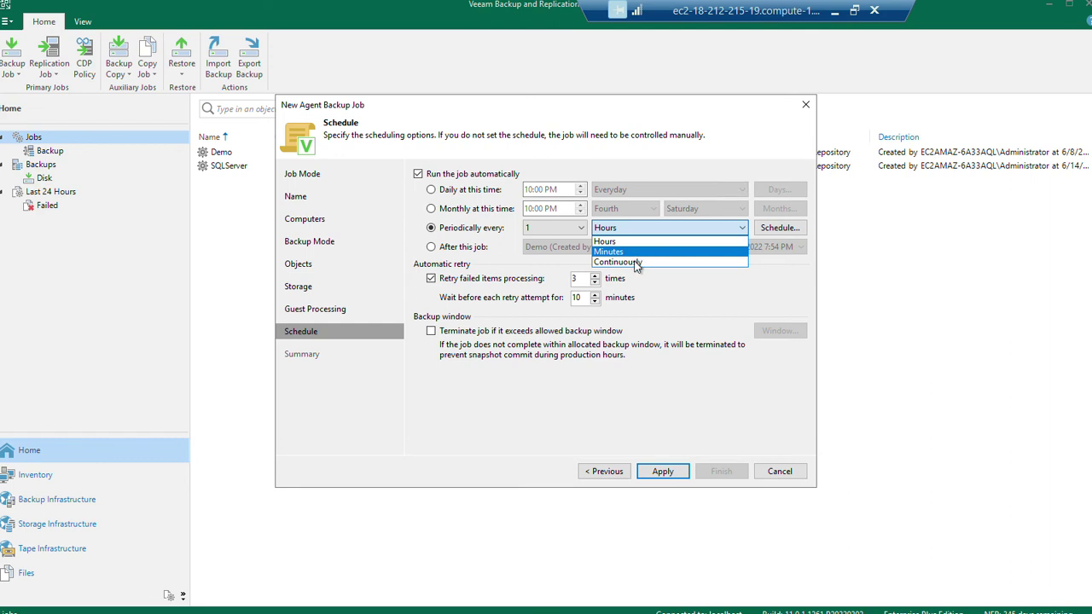
click(692, 304)
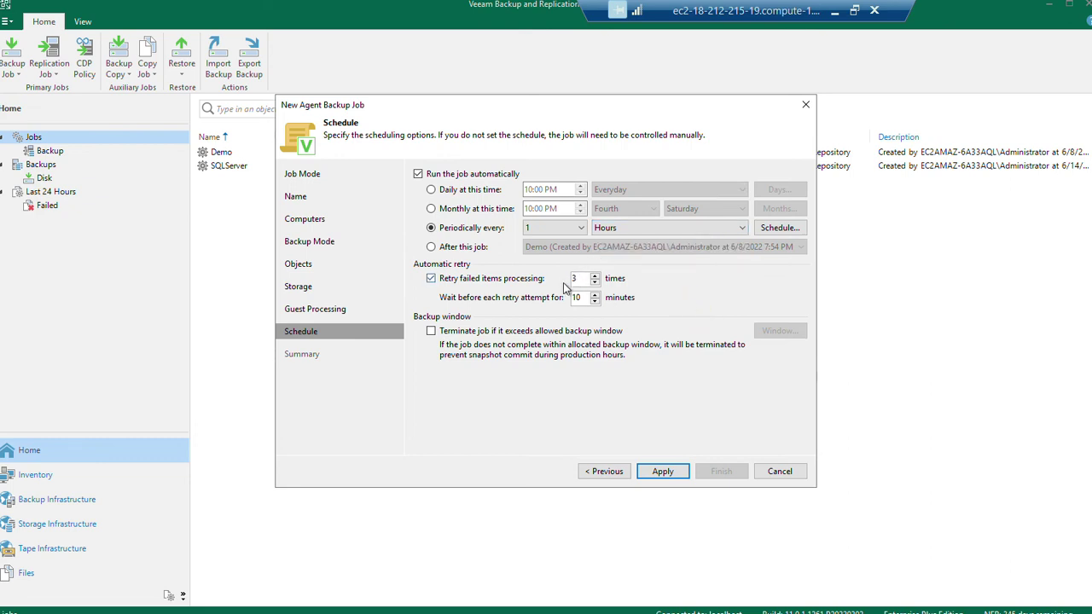
click(481, 175)
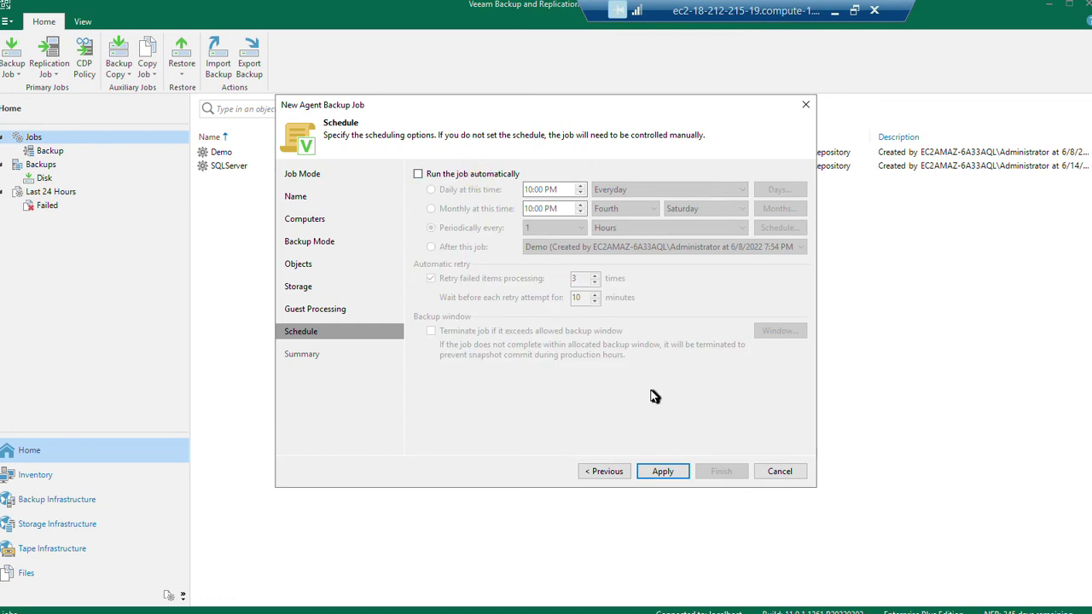
Step: Save the SQL Respaldo job without running it and select it in the job list
click(669, 477)
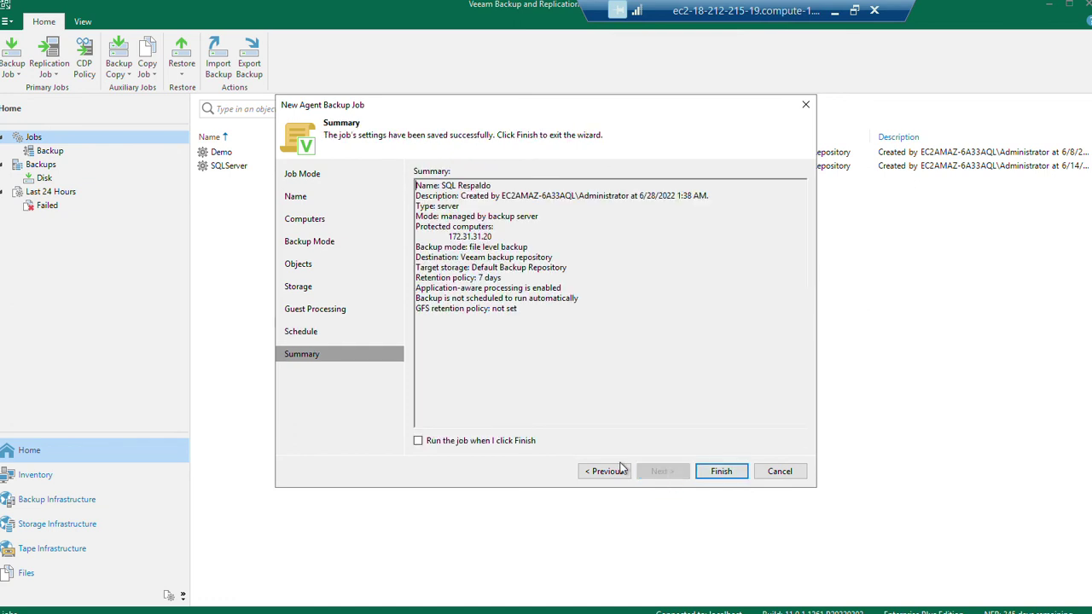
click(721, 471)
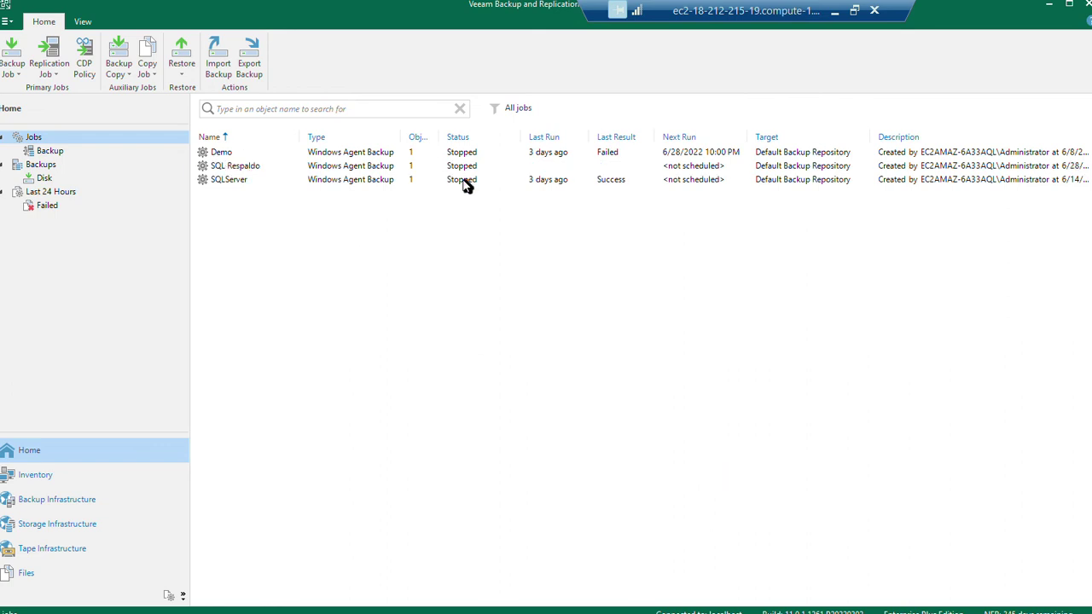
click(253, 170)
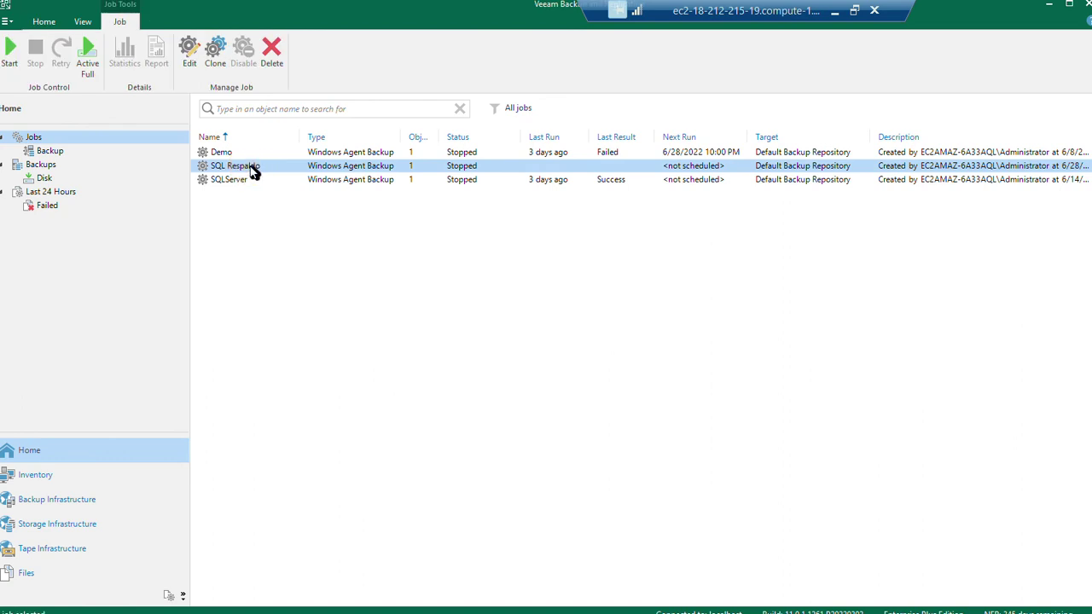
Step: Examine the last run details and available actions of the existing SQLServer job
click(224, 184)
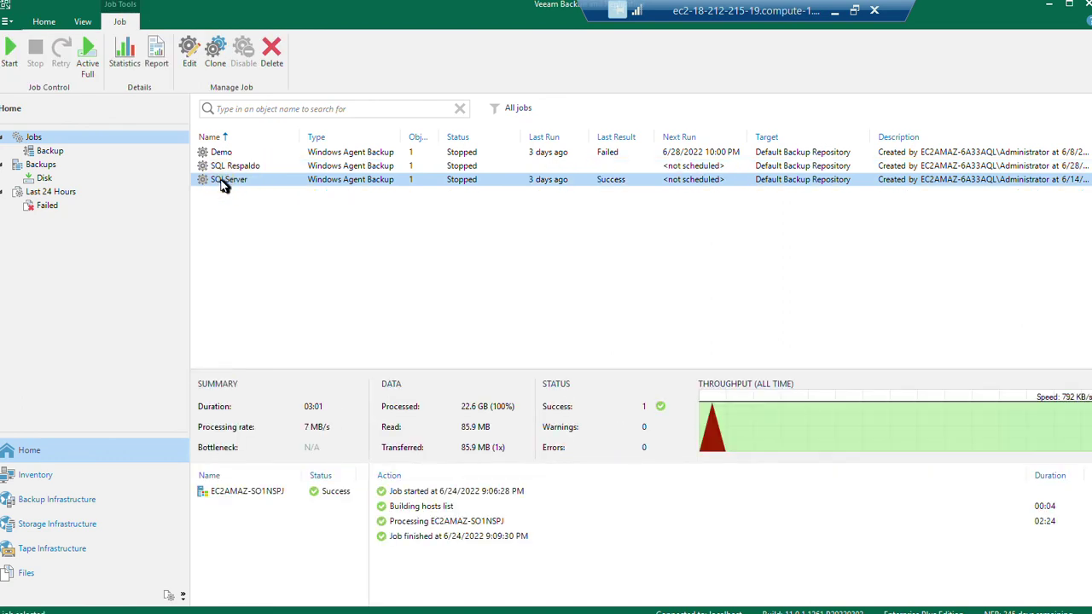
right_click(529, 185)
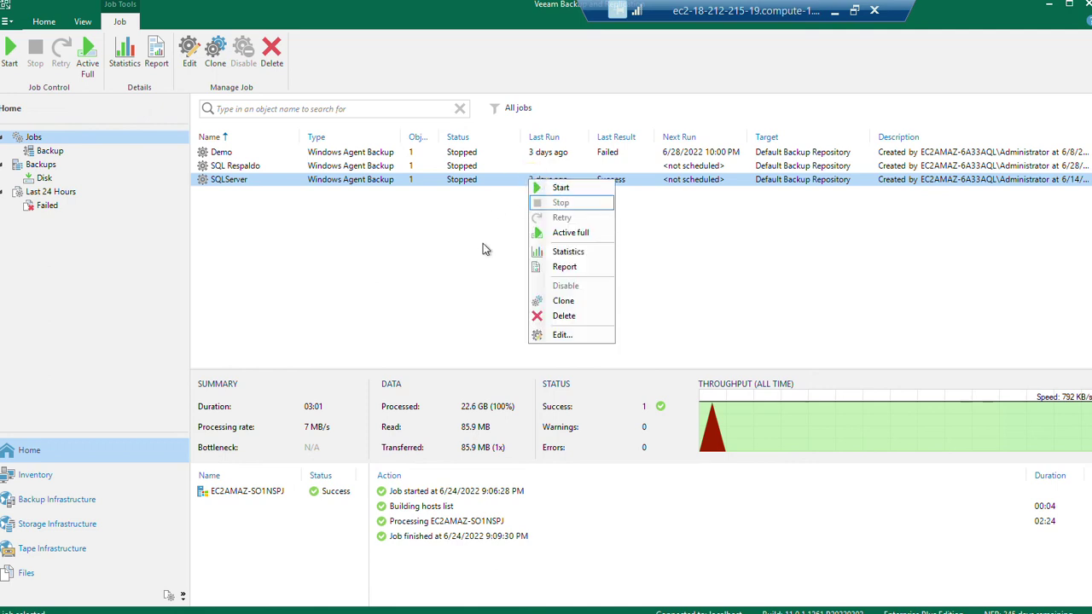
click(437, 256)
click(452, 181)
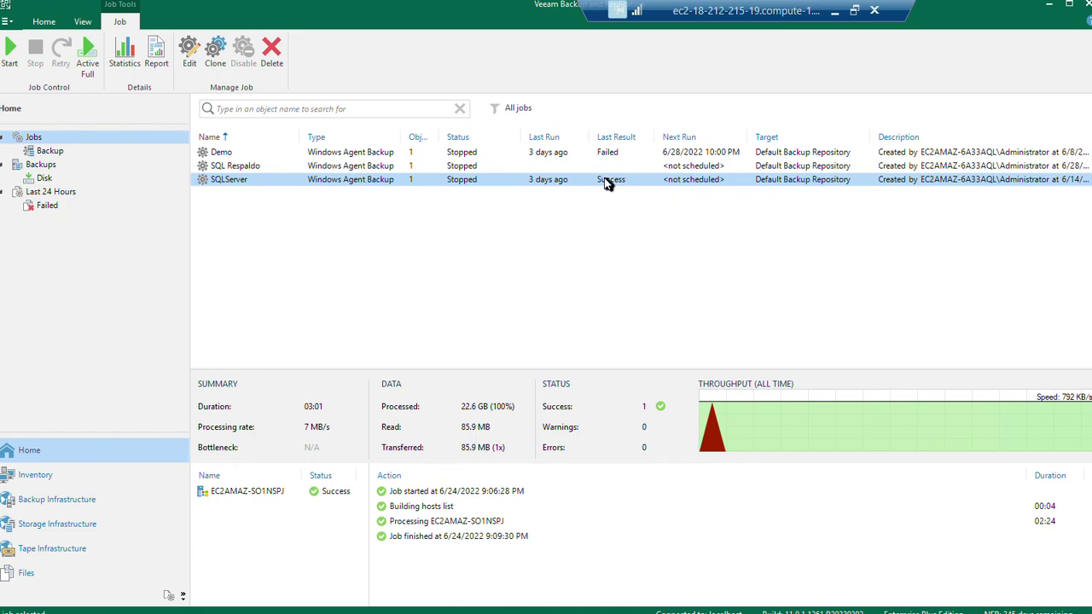
Step: Start a Microsoft SQL Server database restore from the EC2AMAZ-SO1NSPJ disk backup of the SQLServer job
click(44, 179)
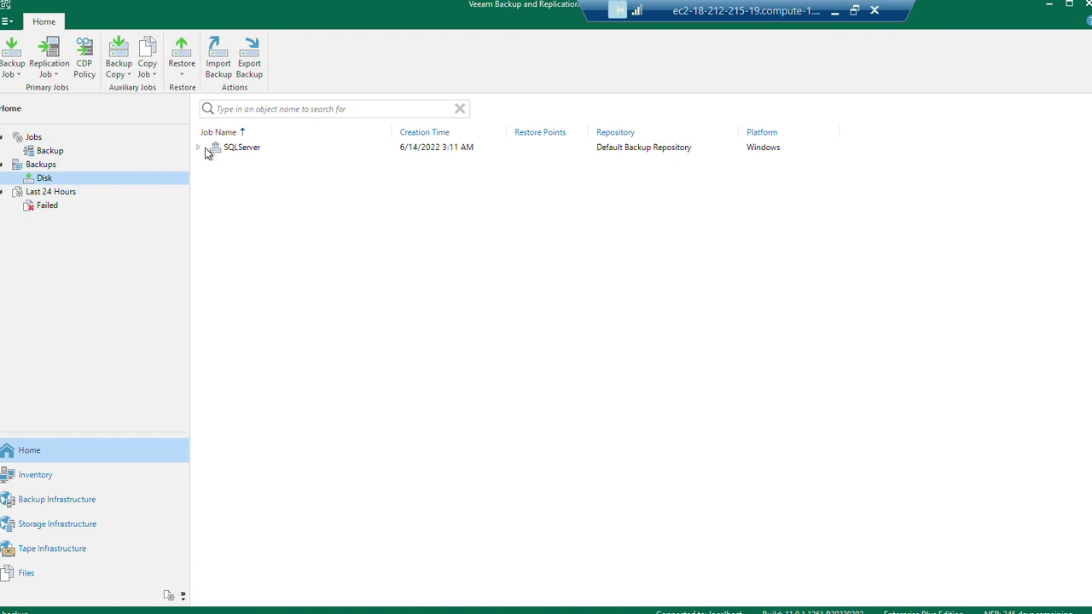
click(199, 149)
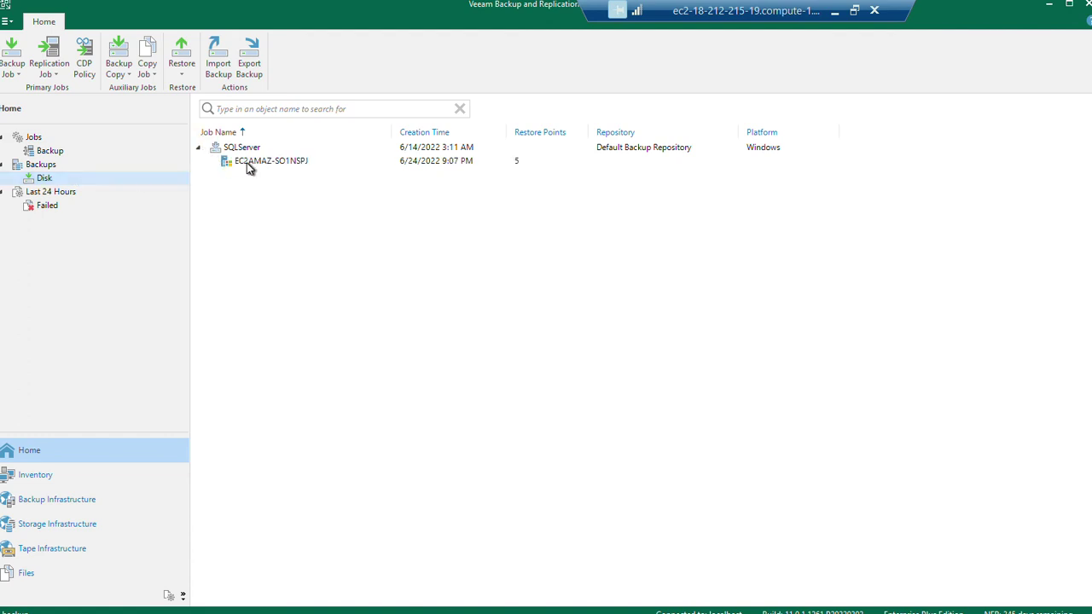
click(248, 167)
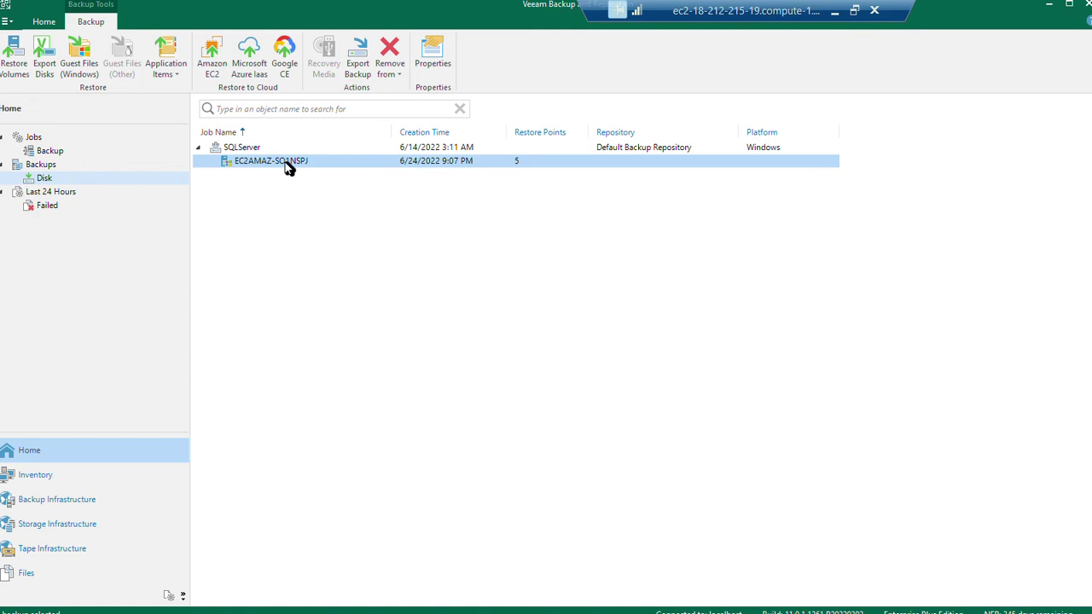
right_click(285, 162)
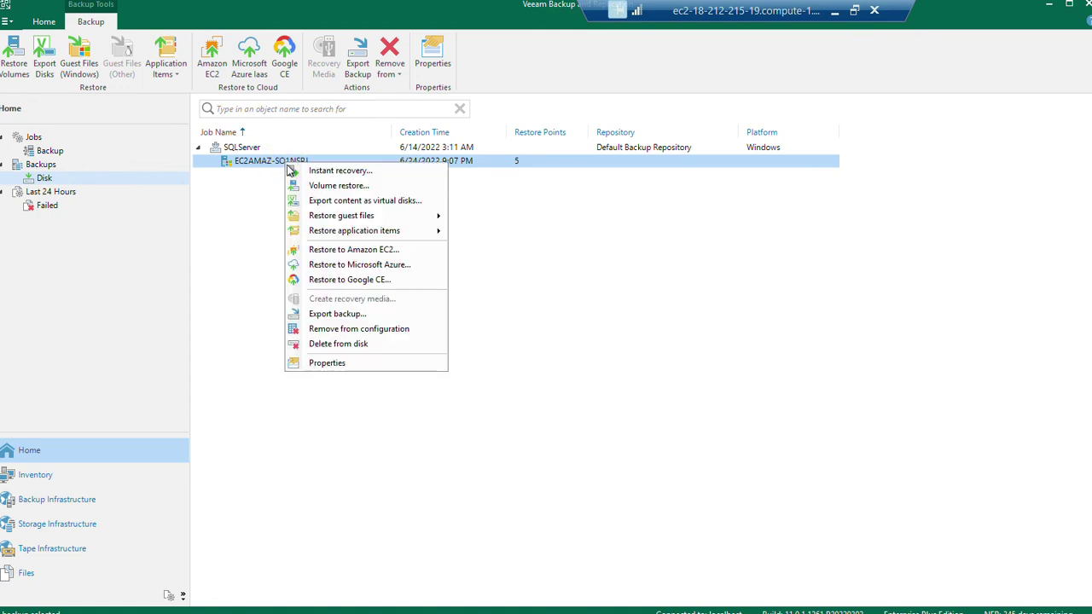
mouse_move(360, 222)
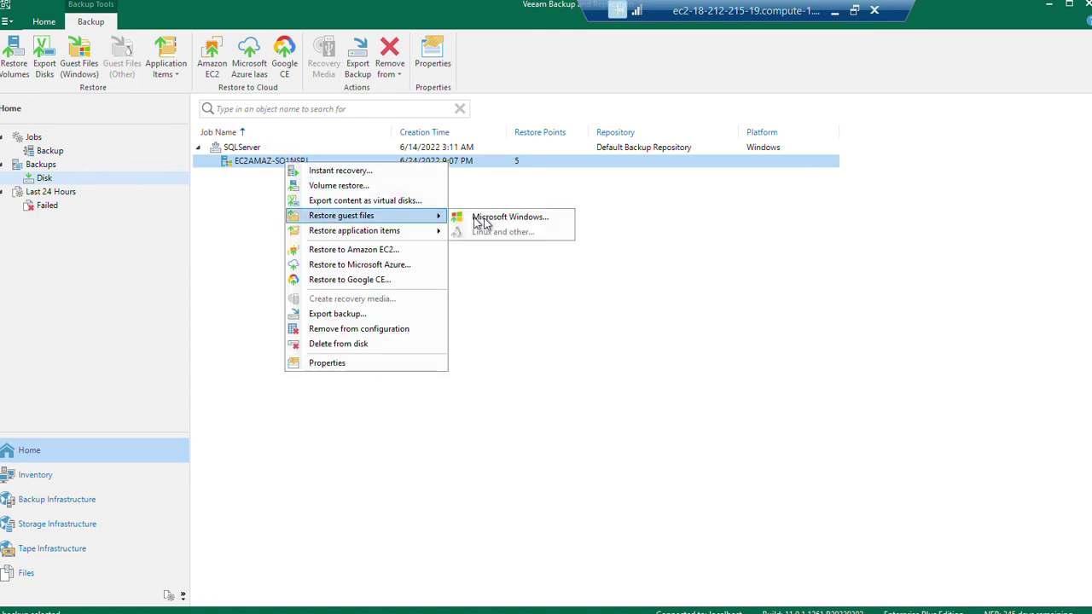
mouse_move(440, 234)
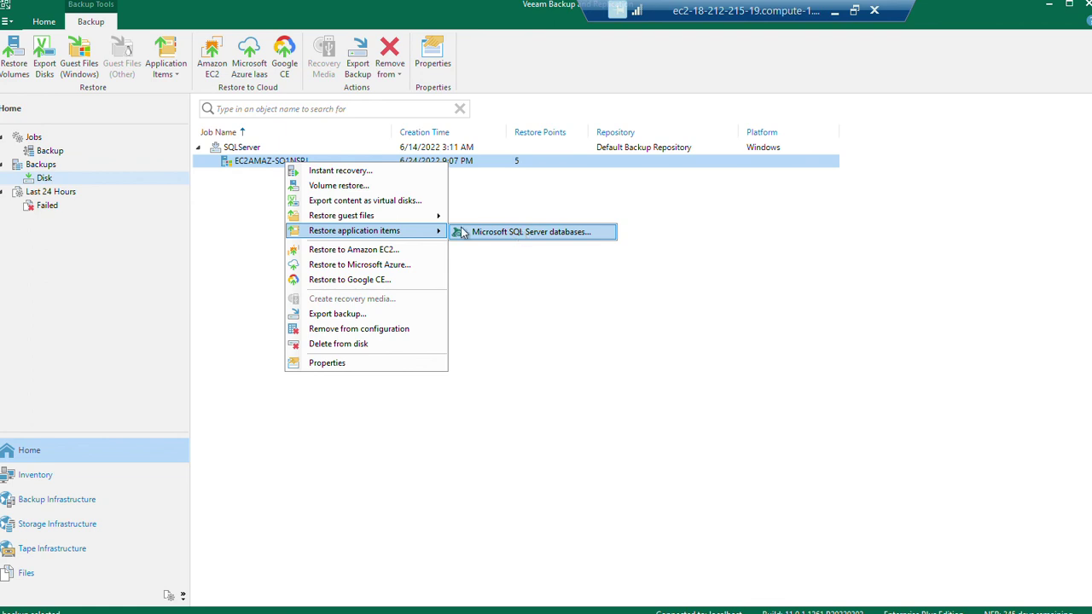
click(511, 231)
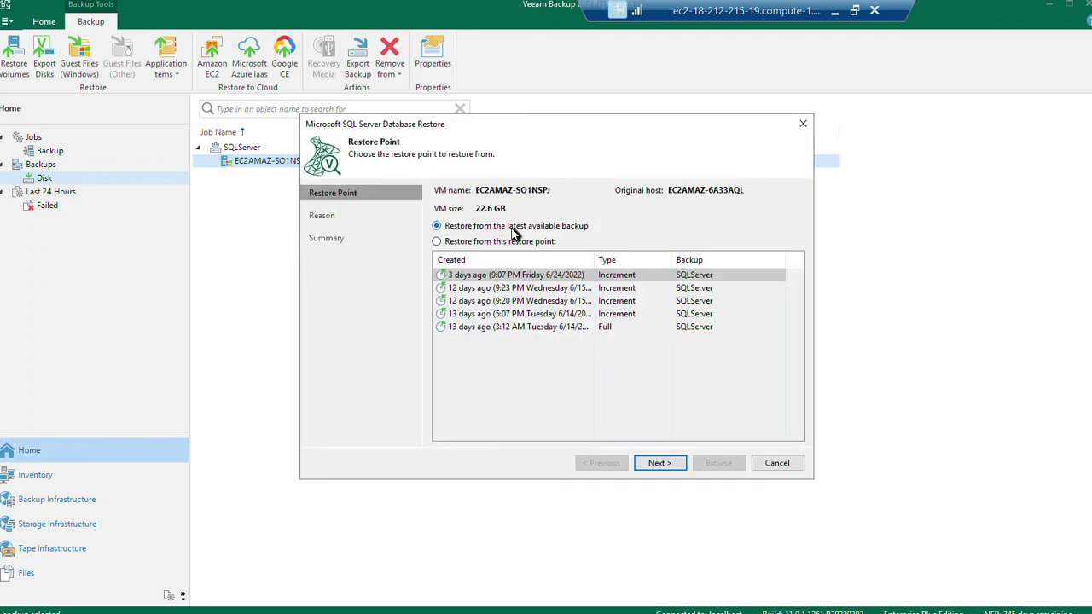
Step: Restore from the latest available backup, leave the reason blank, and browse its databases in Veeam Explorer for Microsoft SQL Server
click(437, 241)
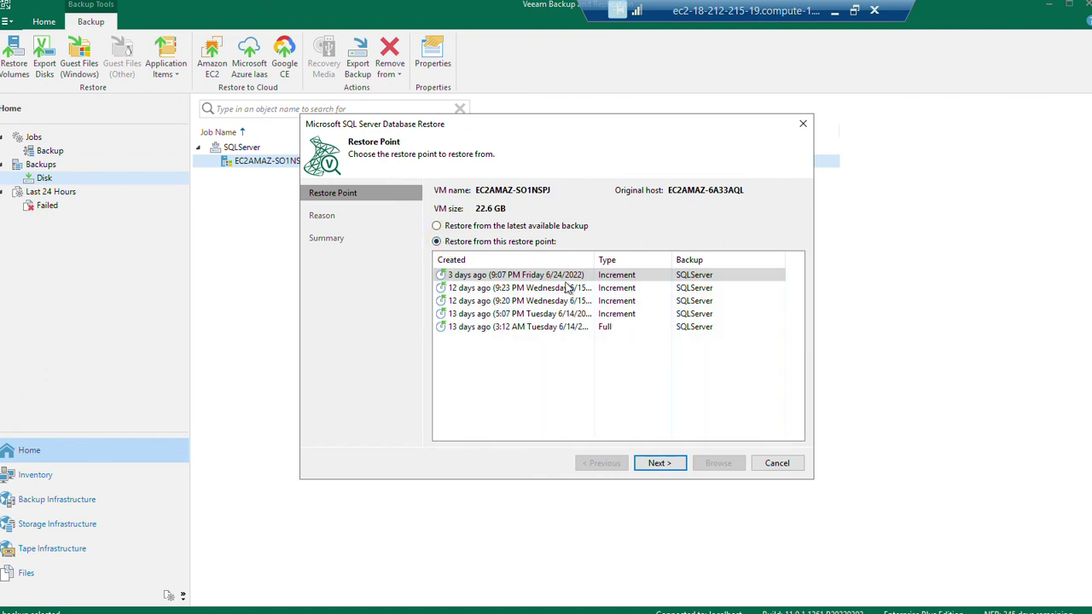
click(450, 228)
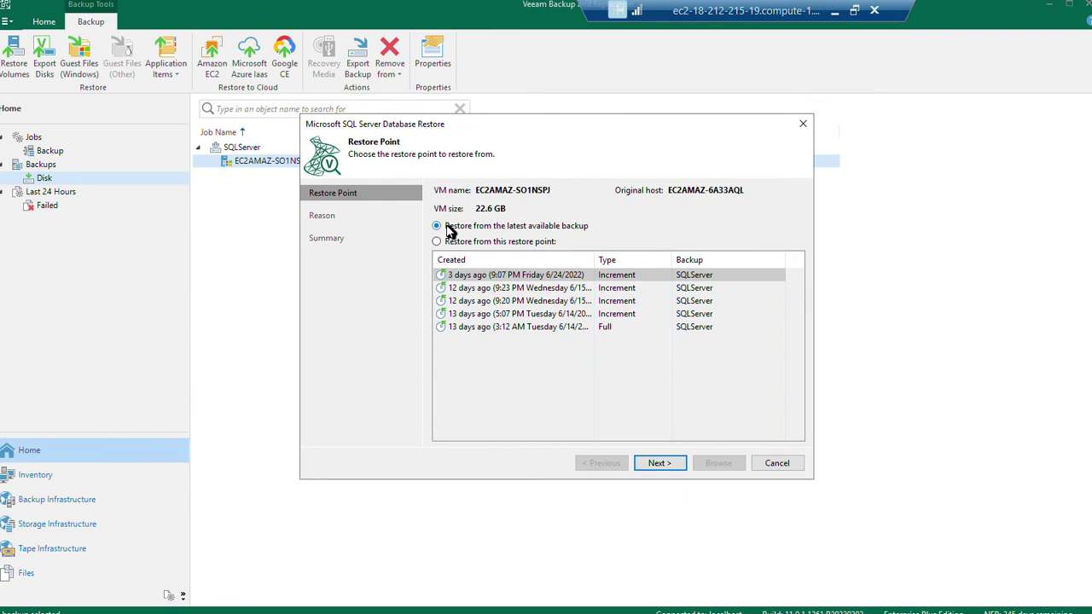
click(660, 467)
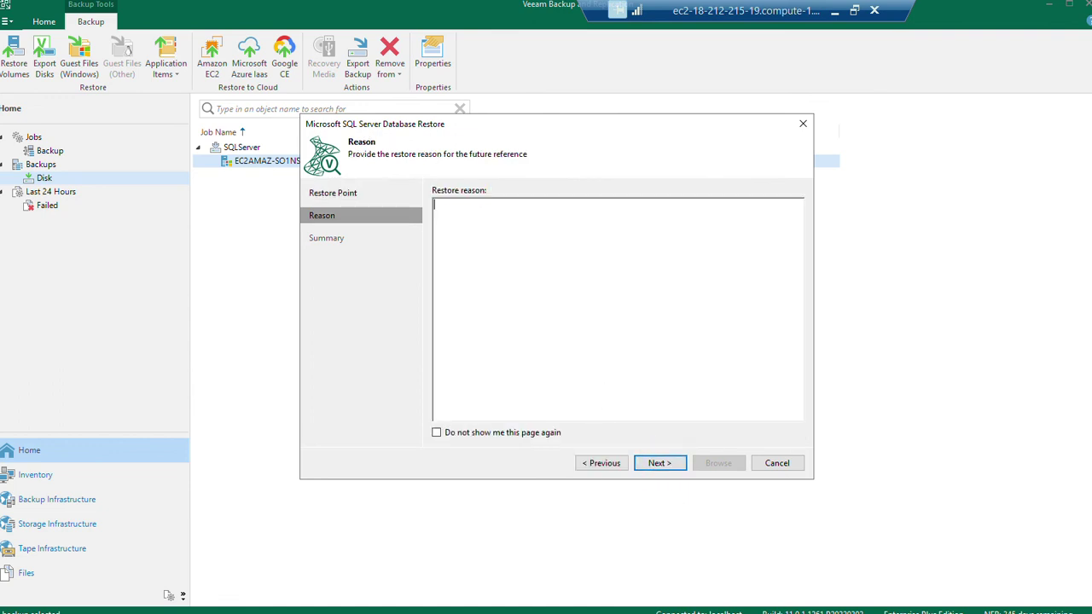
click(662, 463)
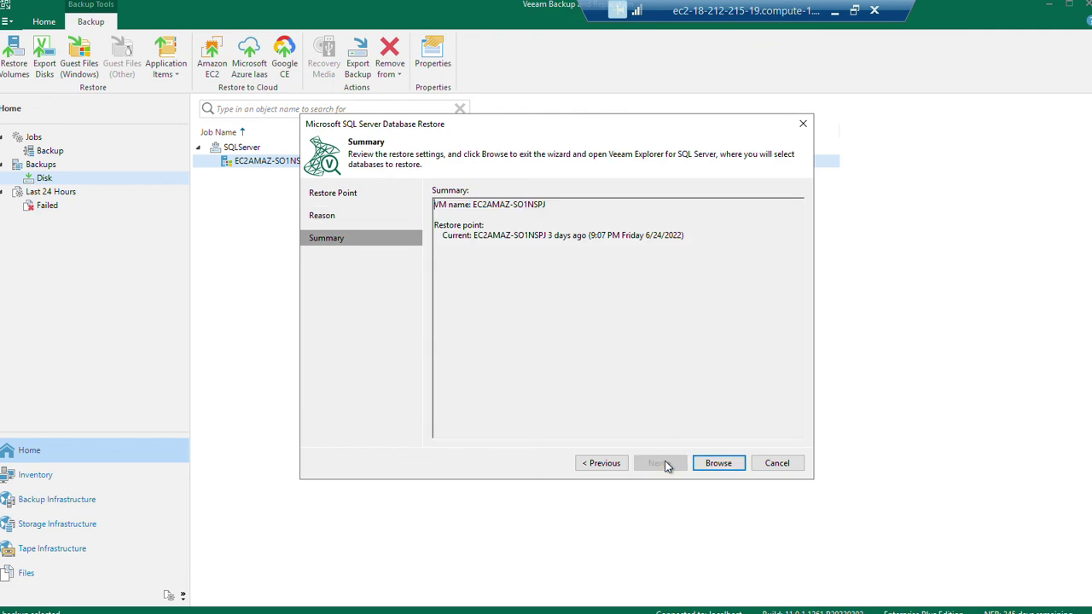
click(717, 465)
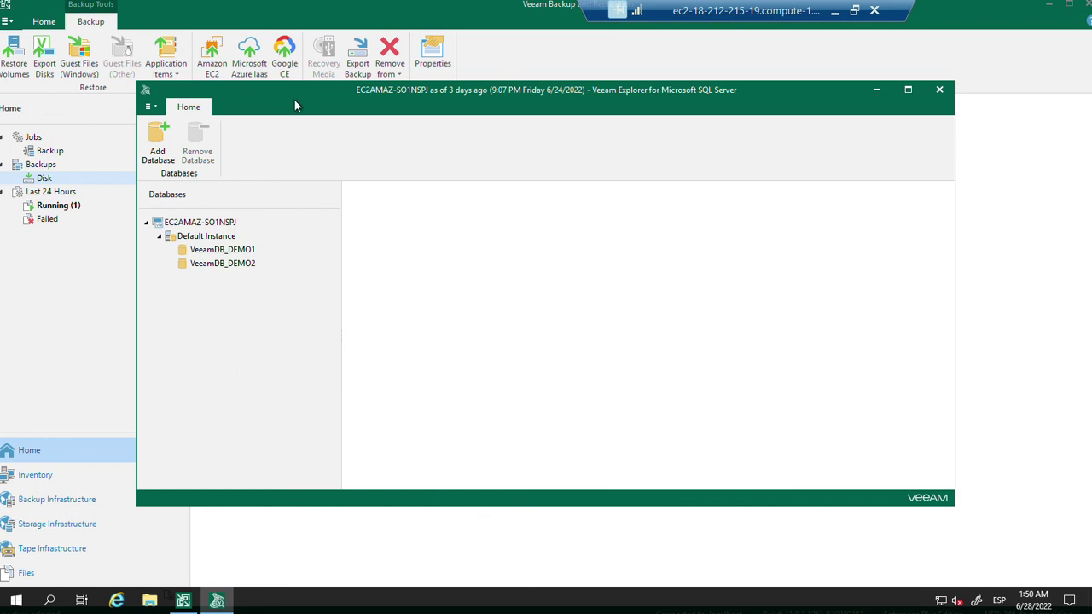
Step: Examine the VeeamDB_DEMO1 database's backup details and its available recovery, publish, restore and export options
drag(298, 99, 376, 98)
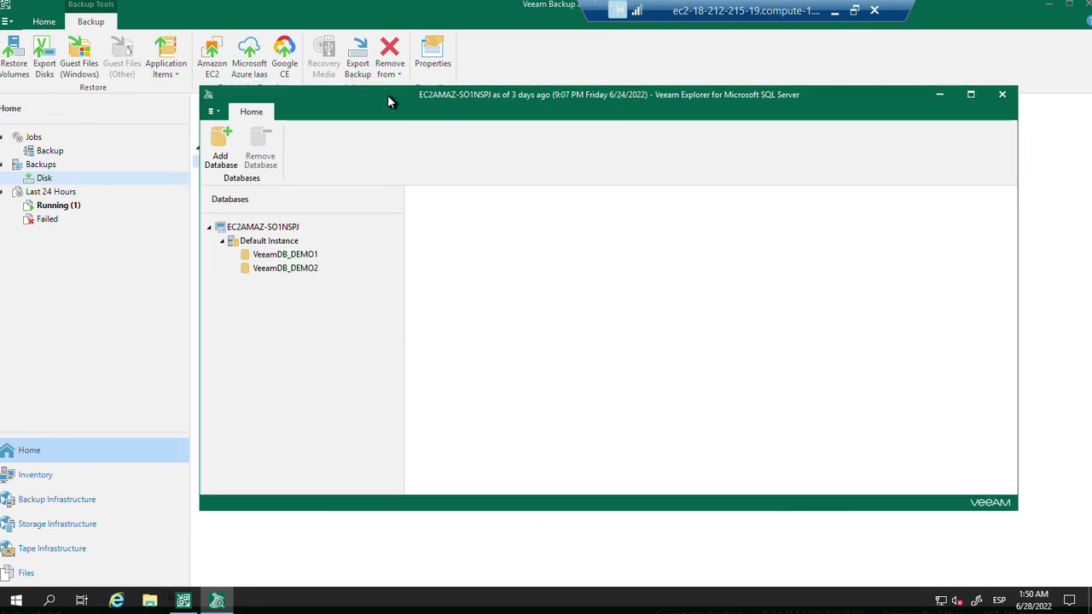
click(303, 256)
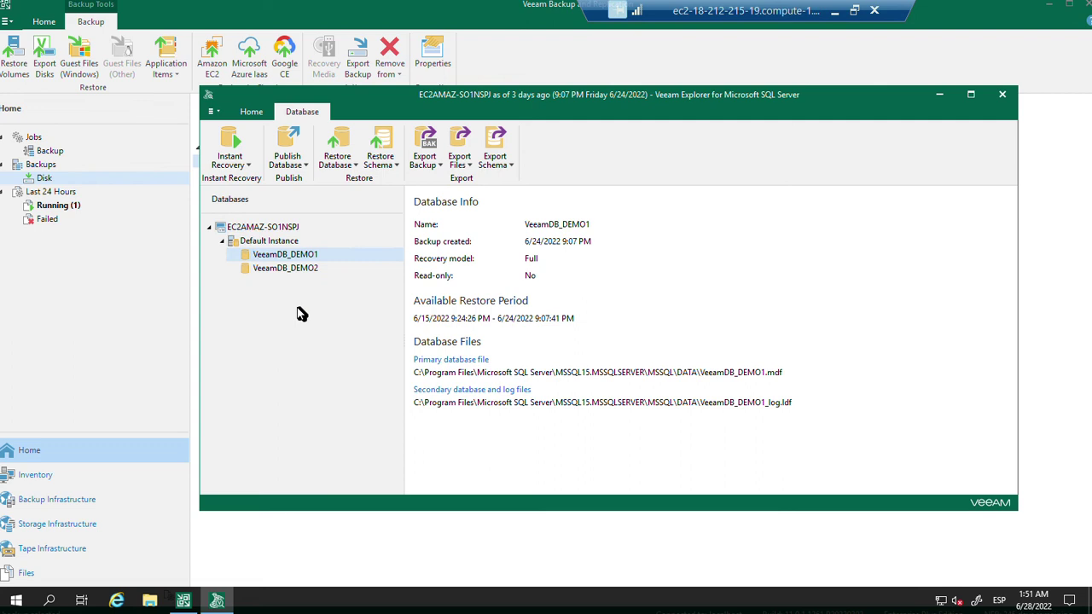
right_click(306, 256)
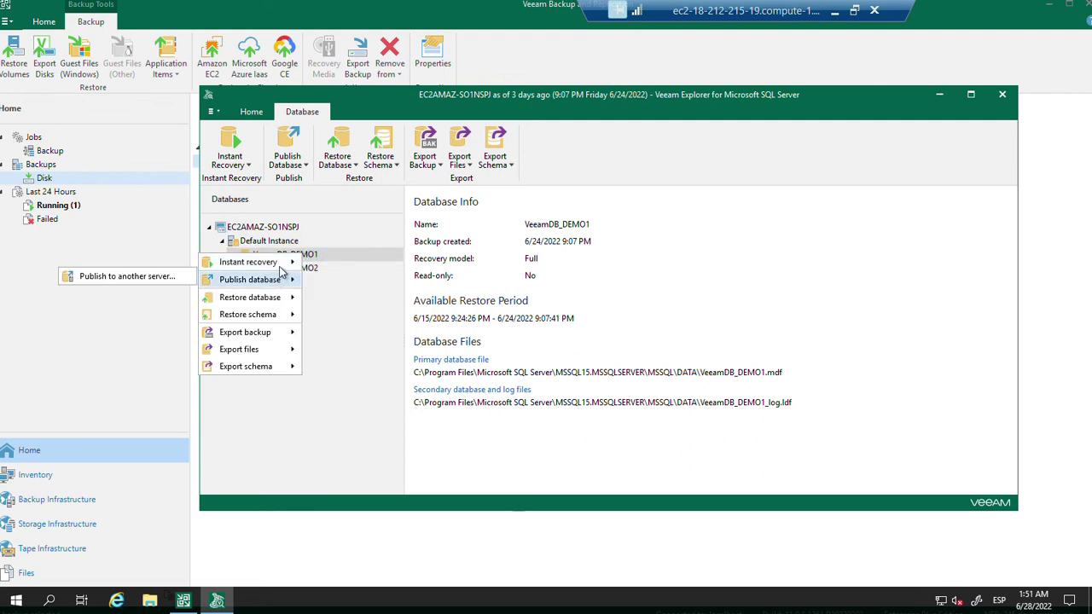
mouse_move(276, 301)
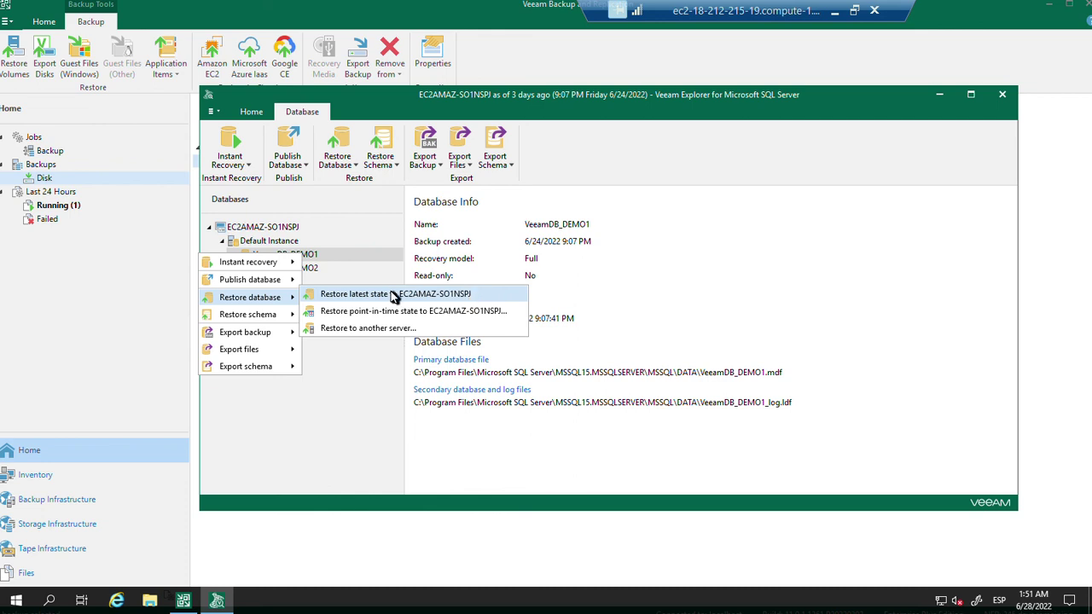
mouse_move(260, 317)
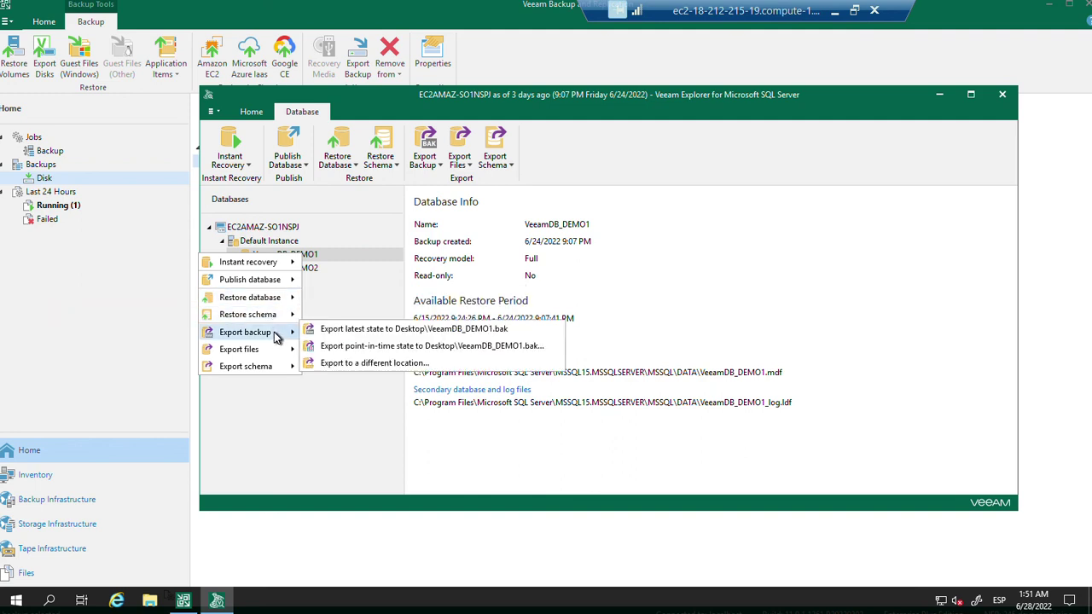
mouse_move(271, 354)
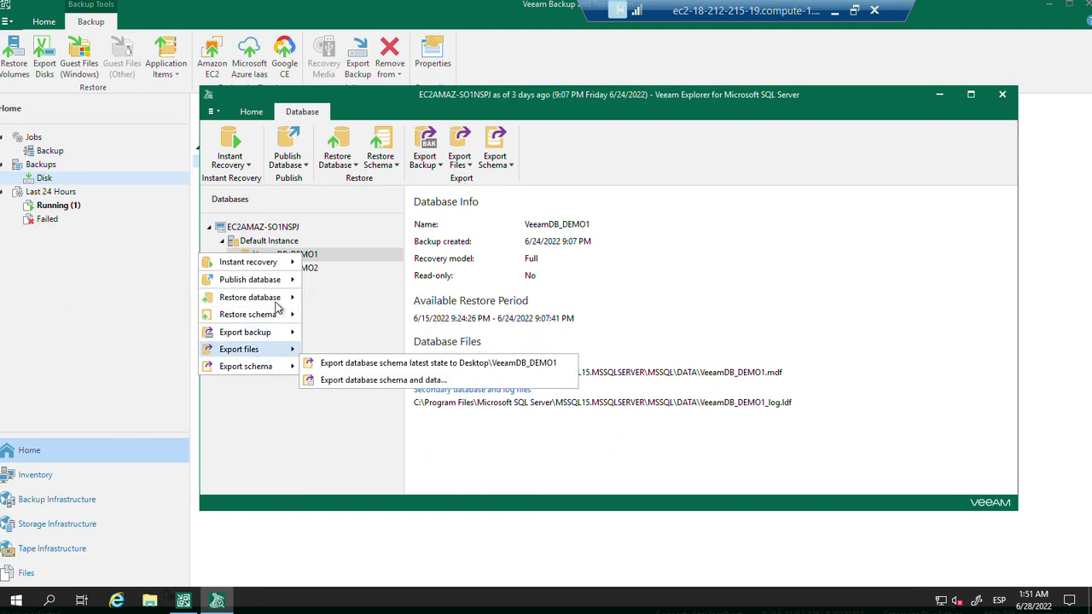
mouse_move(281, 284)
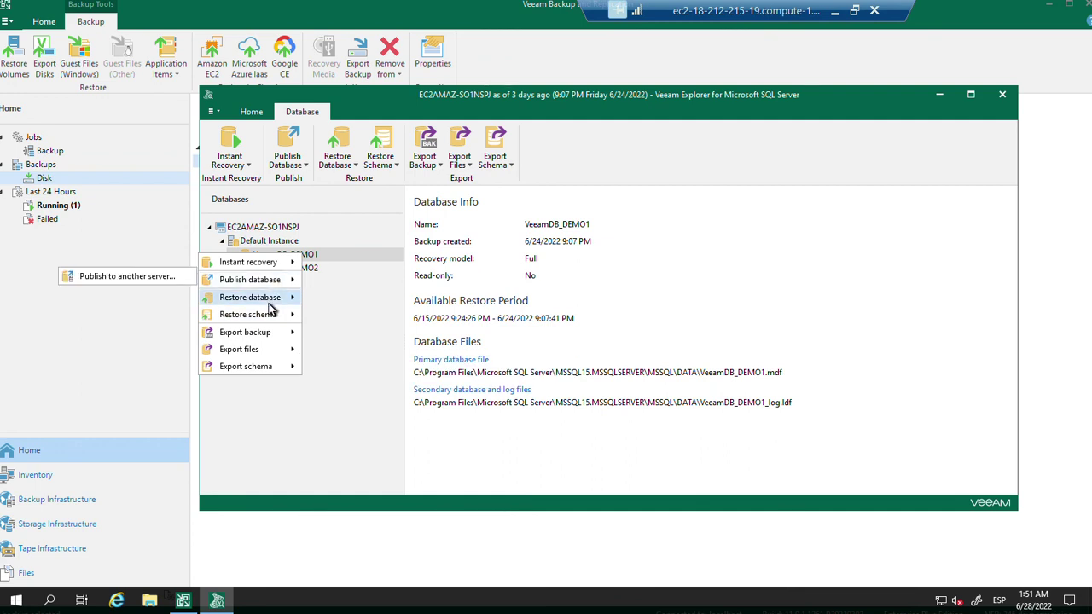
mouse_move(271, 305)
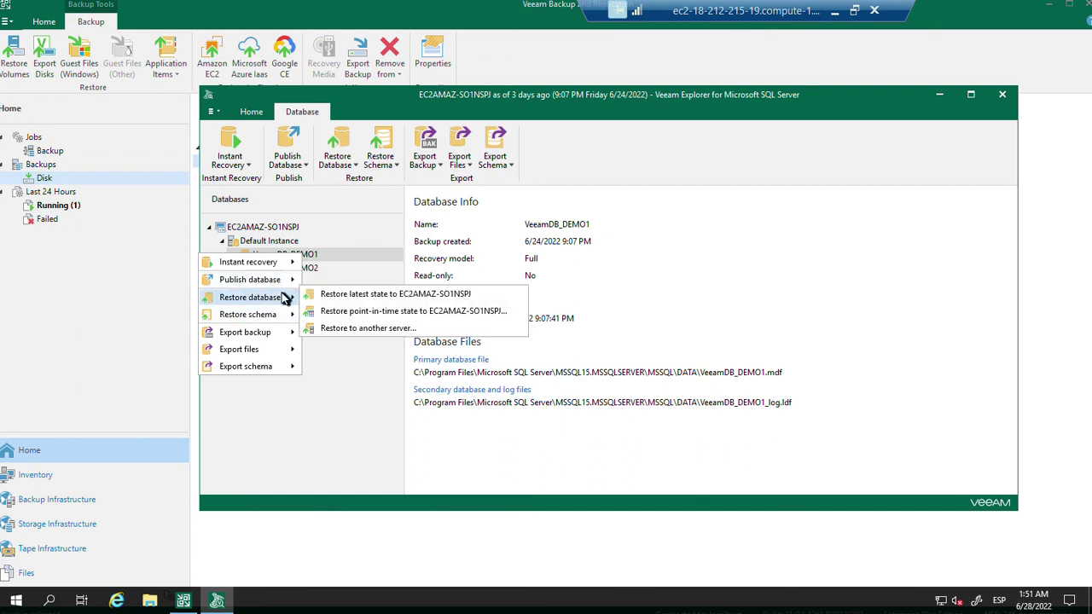
Step: Review the restore point and target SQL Server settings for restoring VeeamDB_DEMO1 to another server, cancel the restore and close Veeam Explorer
click(388, 333)
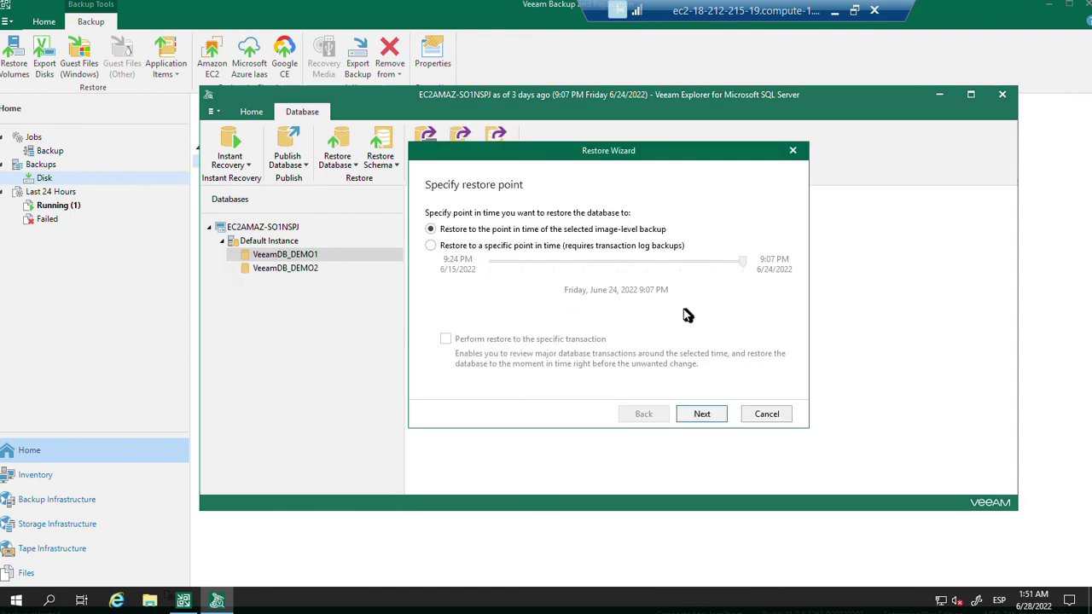
click(702, 414)
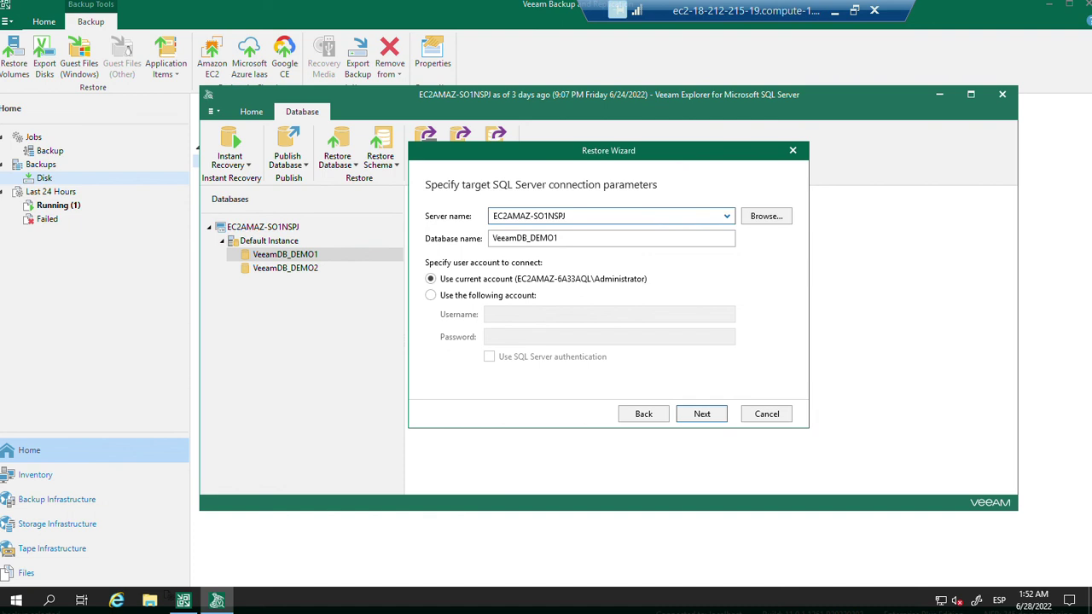
click(770, 414)
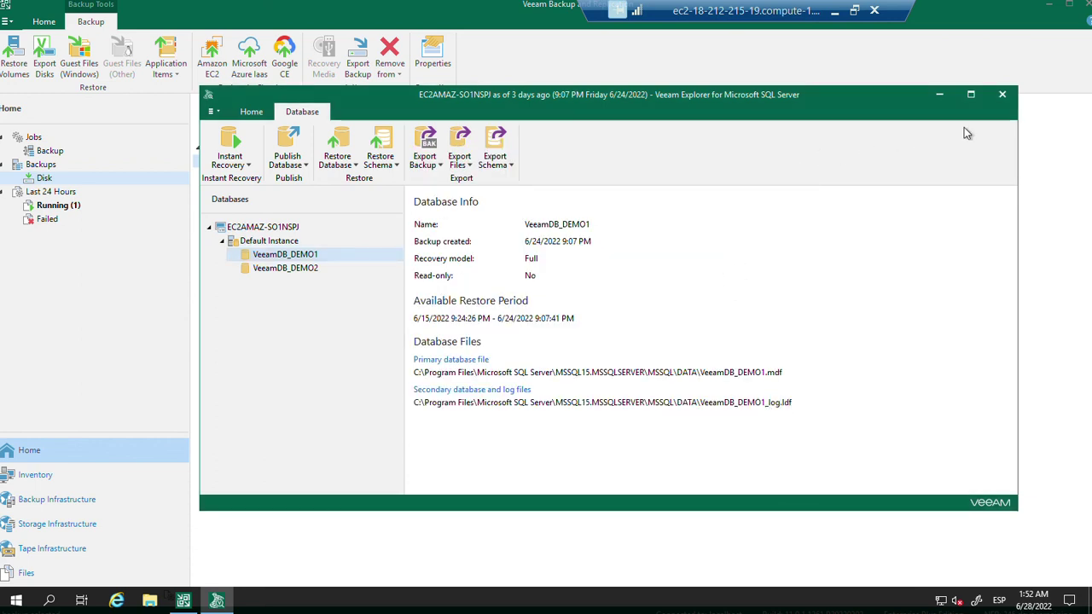
click(1004, 95)
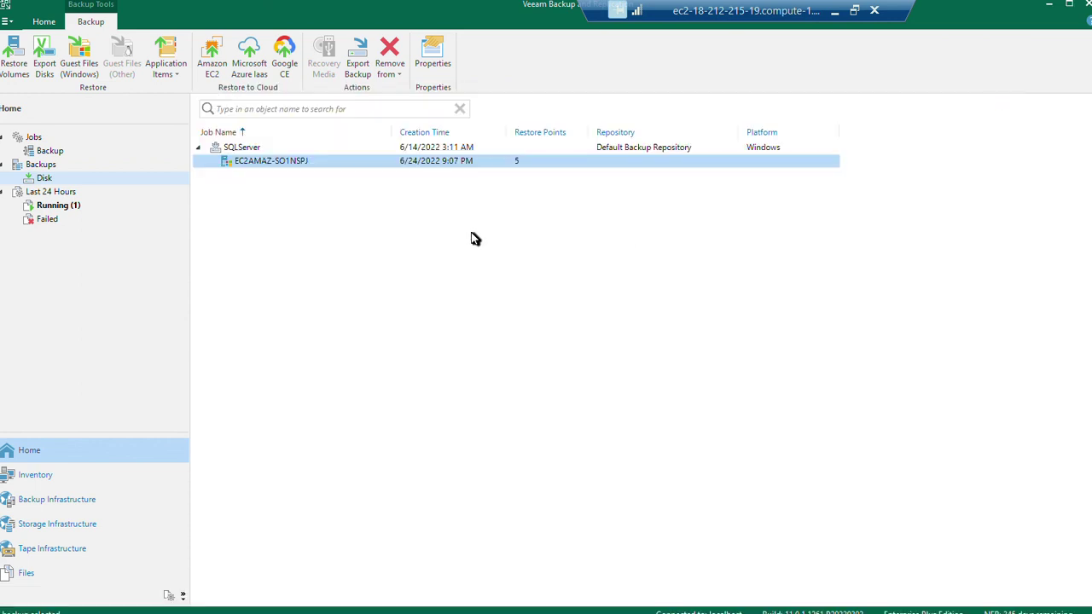
Step: Start a Microsoft Windows guest file restore from the EC2AMAZ-SO1NSPJ backup's 6/24/2022 9:07 PM restore point, leave the reason blank, and browse its files
right_click(248, 166)
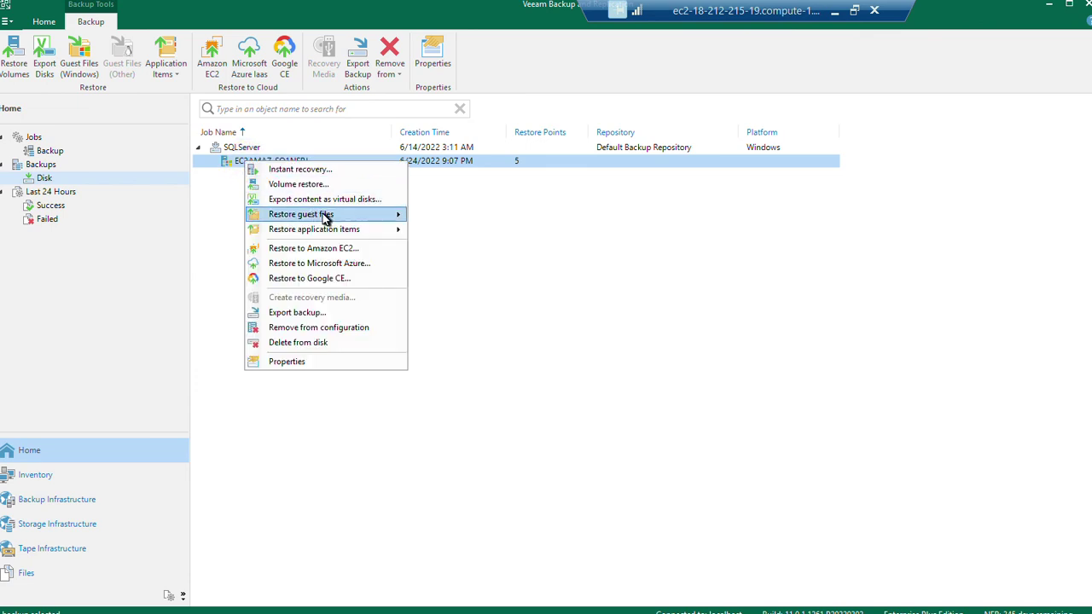
mouse_move(326, 218)
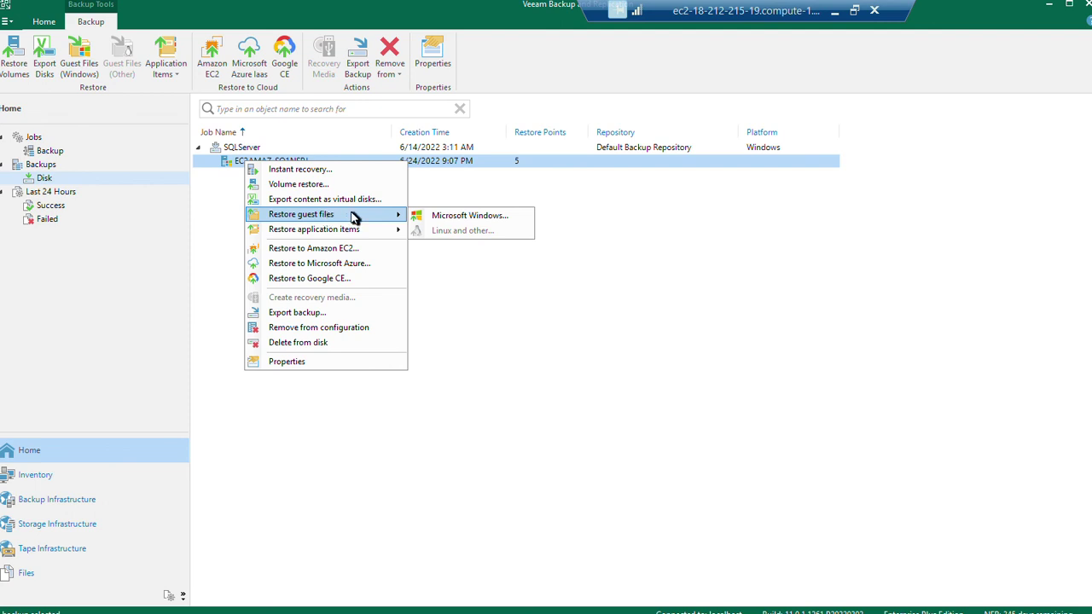
click(492, 223)
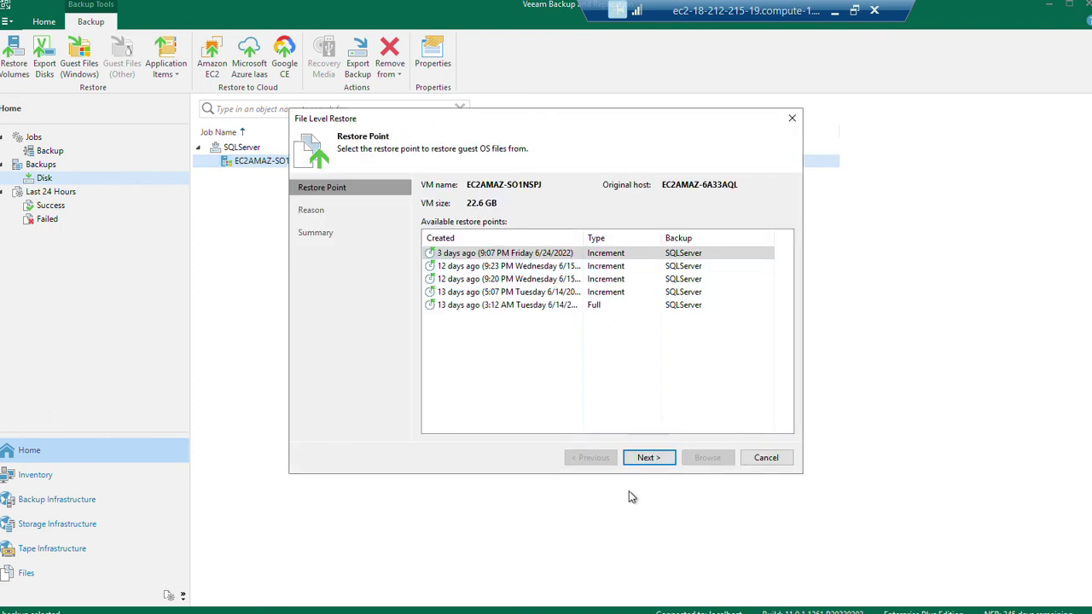
click(651, 460)
click(652, 459)
click(707, 458)
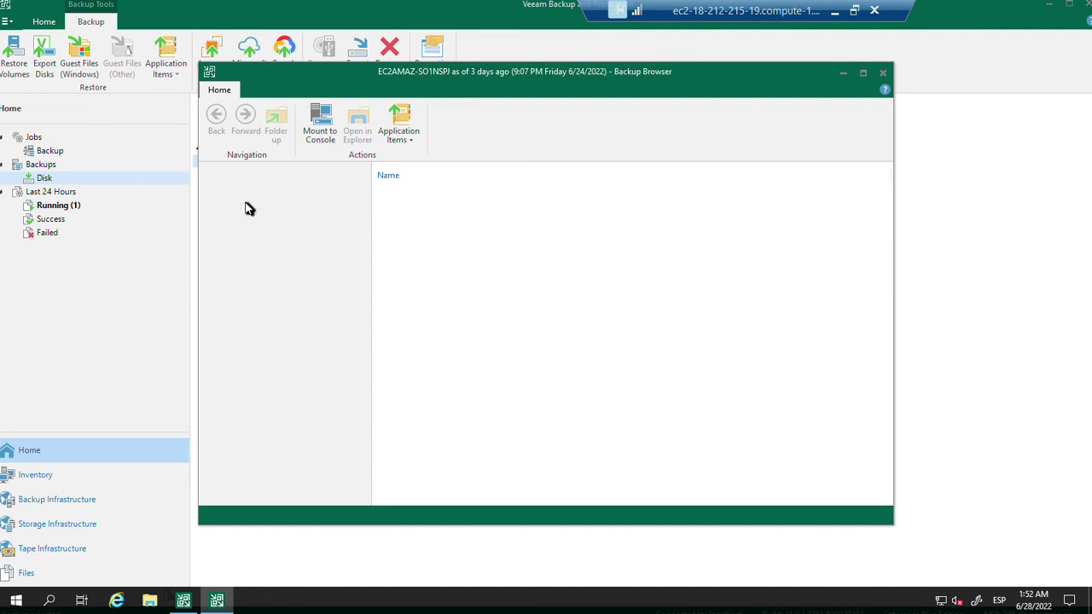
Step: Inspect VeeamDB_DEMO1.mdf and VeeamDB_DEMO1_log.ldf in the backup's C:\Program Files\Microsoft SQL Server\MSSQL15.MSSQLSERVER\MSSQL\DATA folder
click(219, 185)
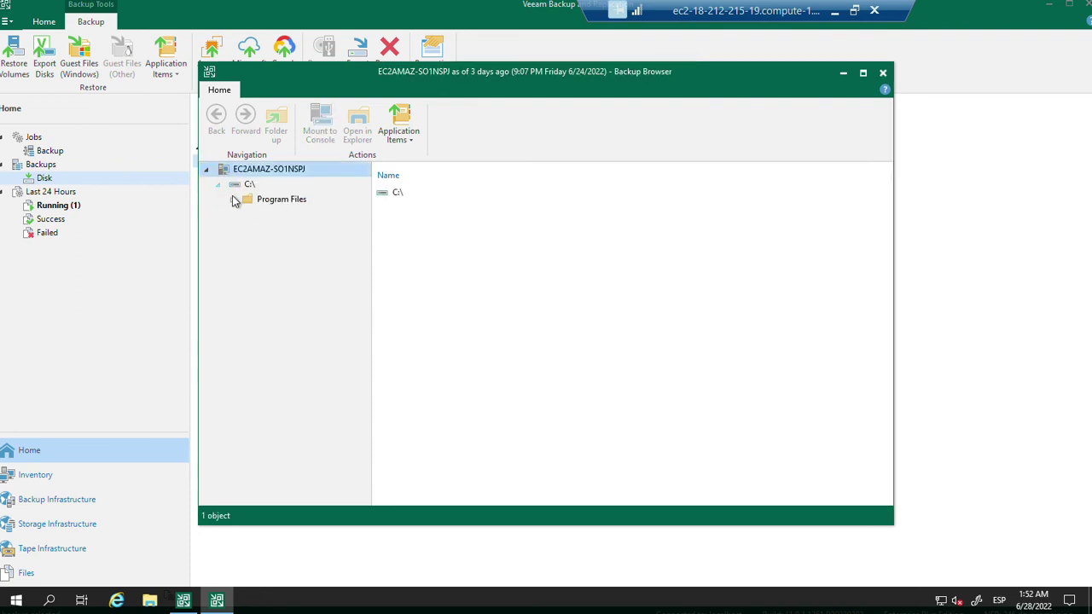
click(232, 199)
click(244, 215)
click(257, 229)
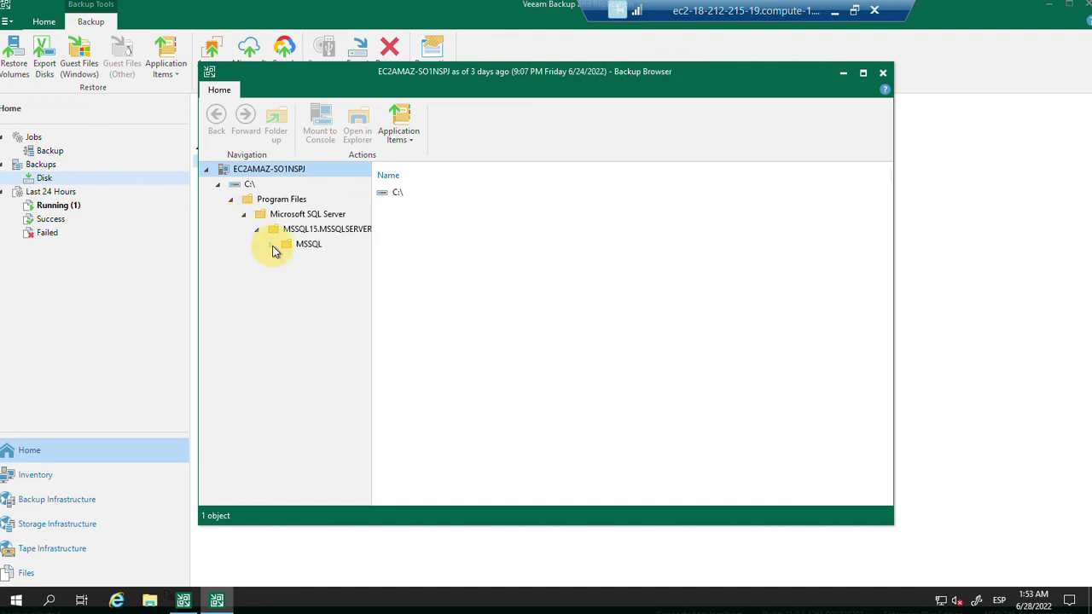
click(314, 259)
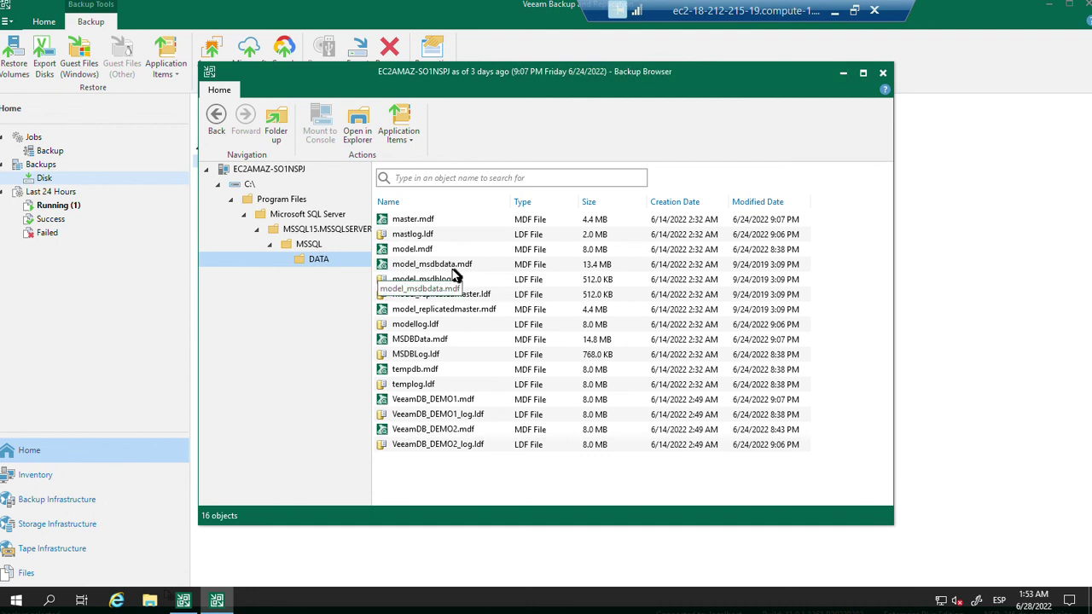
click(459, 401)
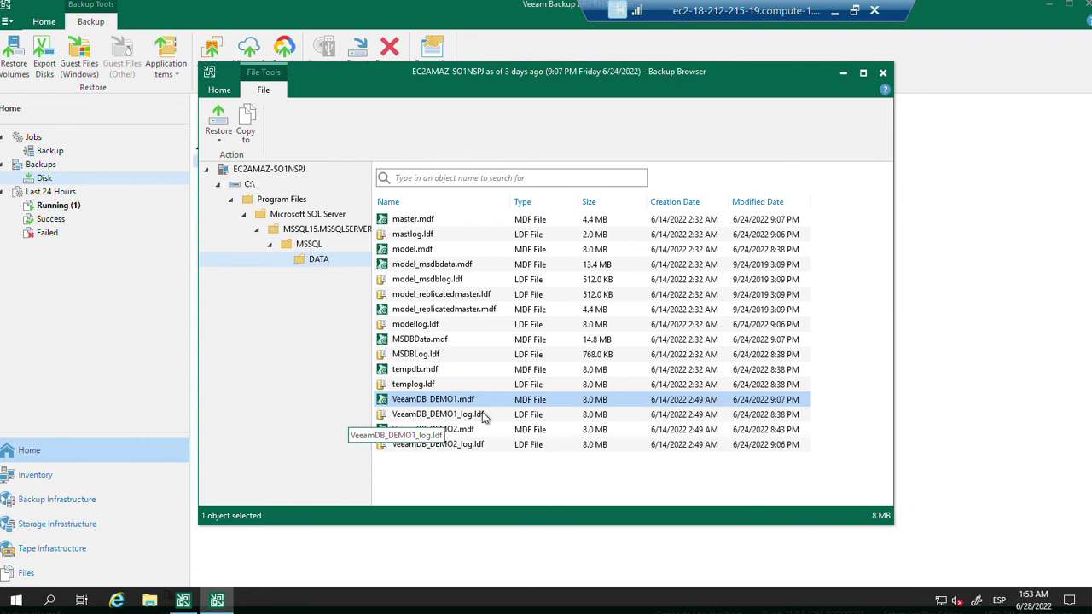
click(484, 416)
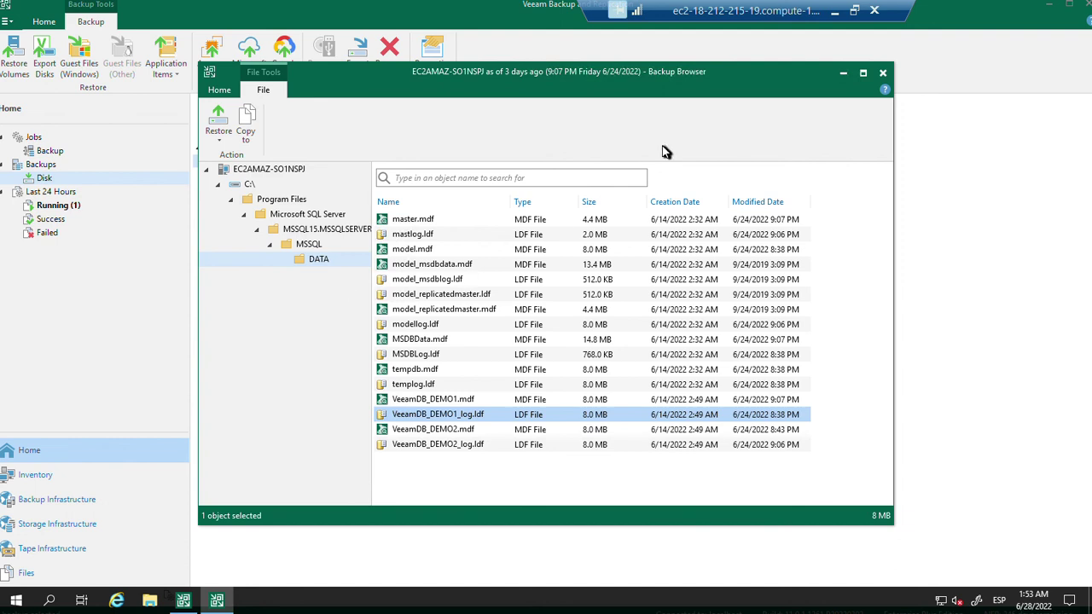
Step: Close the Backup Browser and select the SQL Respaldo job among the backup jobs
click(887, 79)
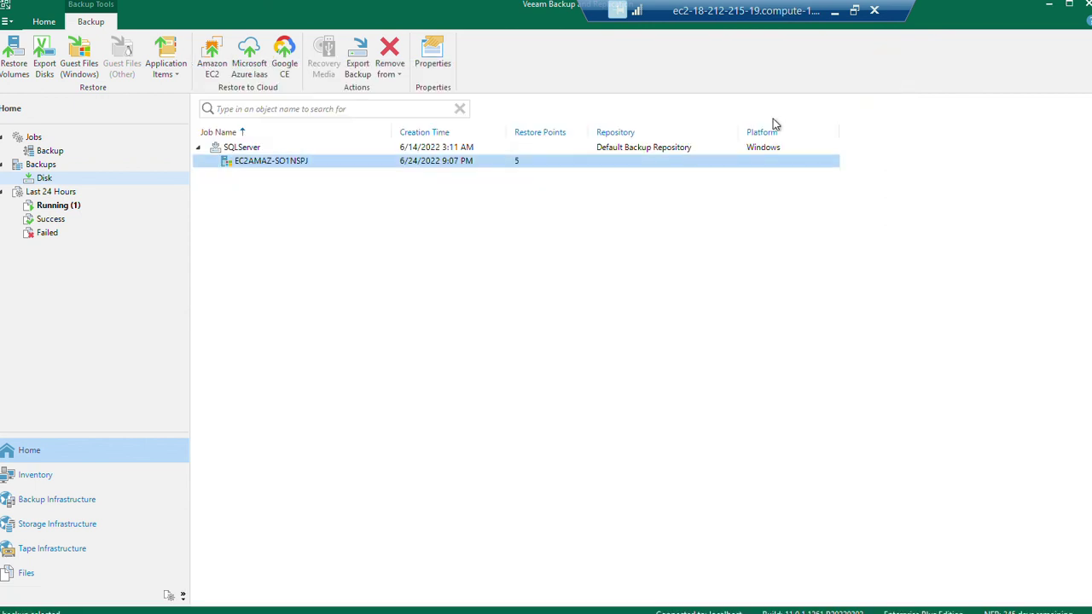
click(49, 150)
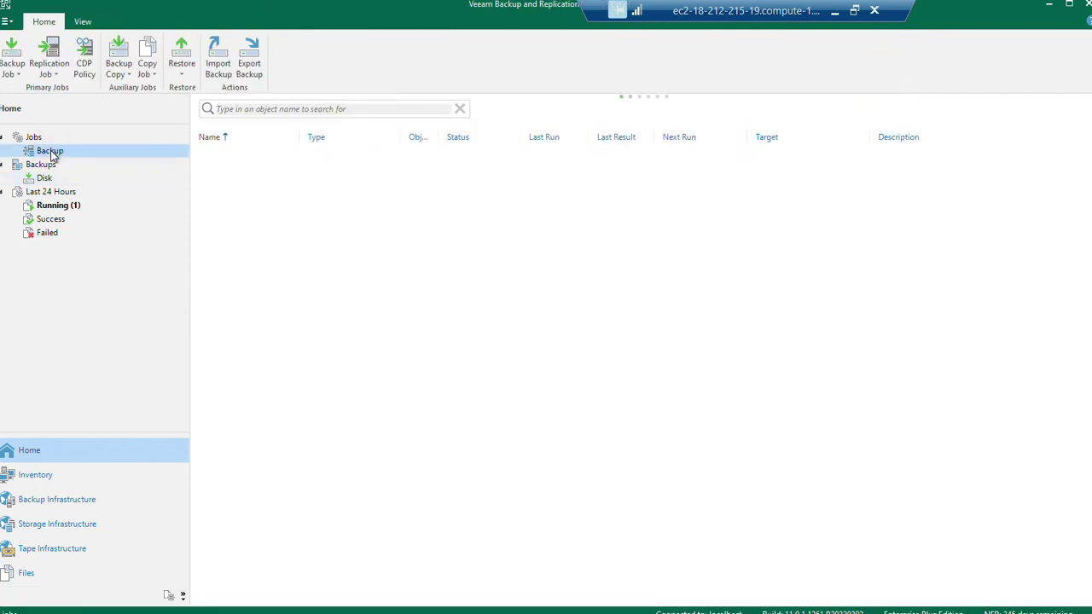
click(244, 169)
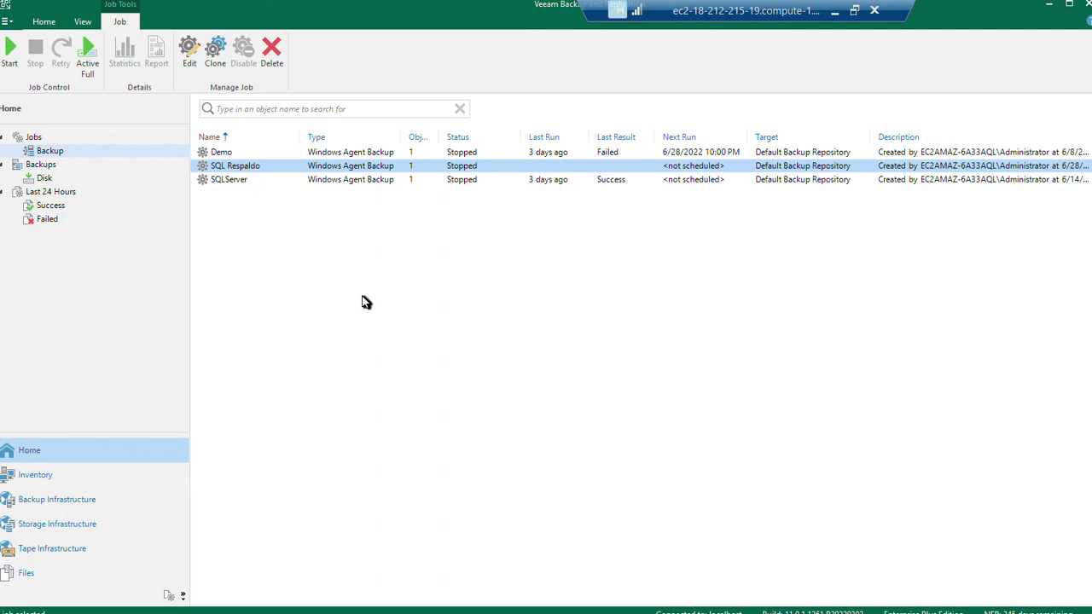
Step: Minimize the remote Veeam server session and switch to the PowerPoint slide show on Veeam Backup & Replication
click(834, 11)
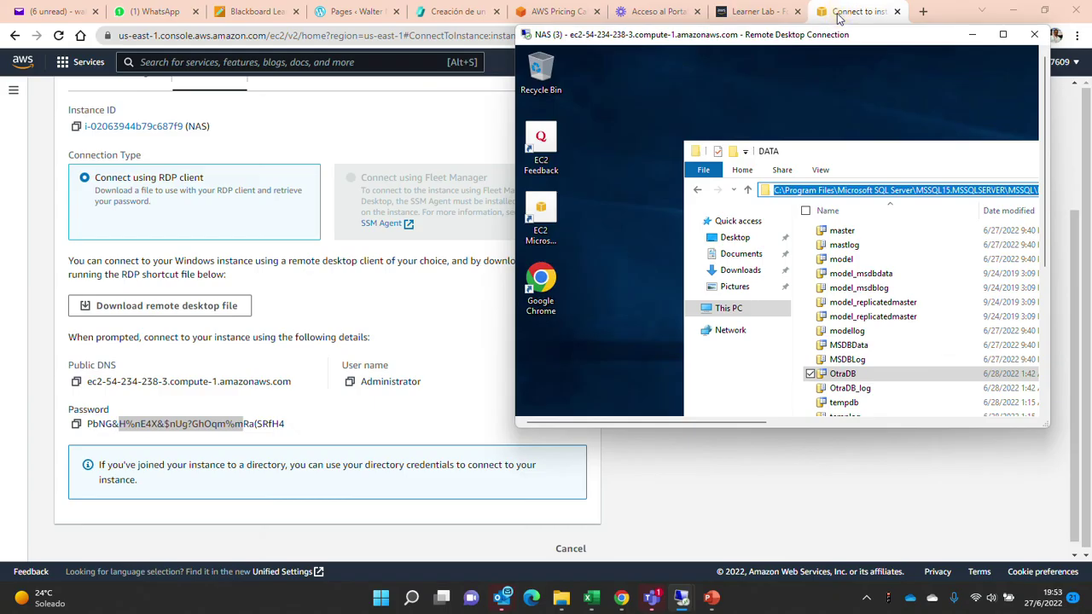
key(alt+Tab)
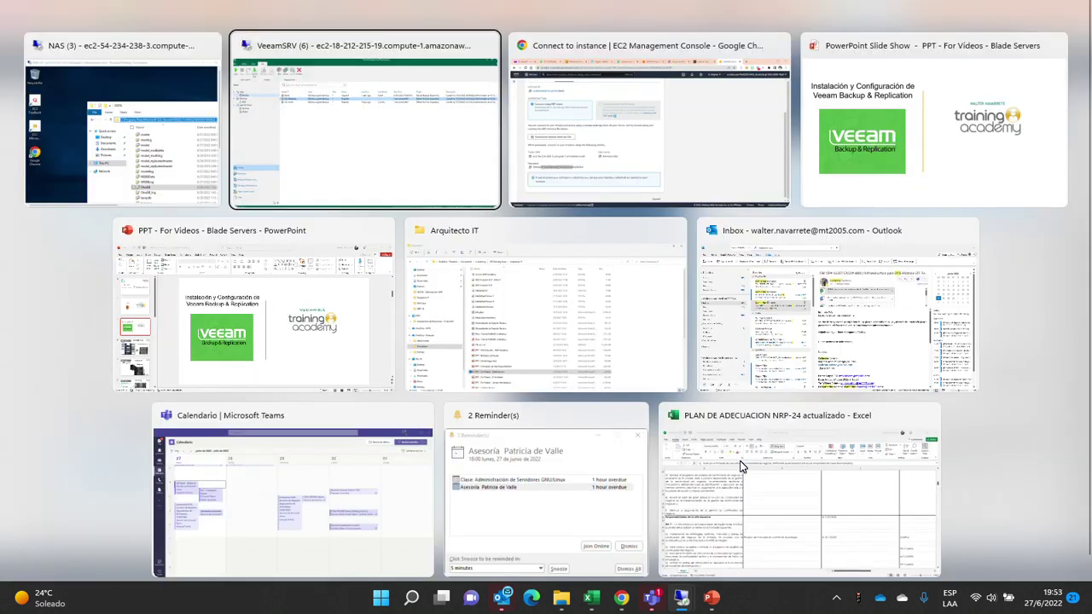
key(alt+Tab)
key(alt+Tab)
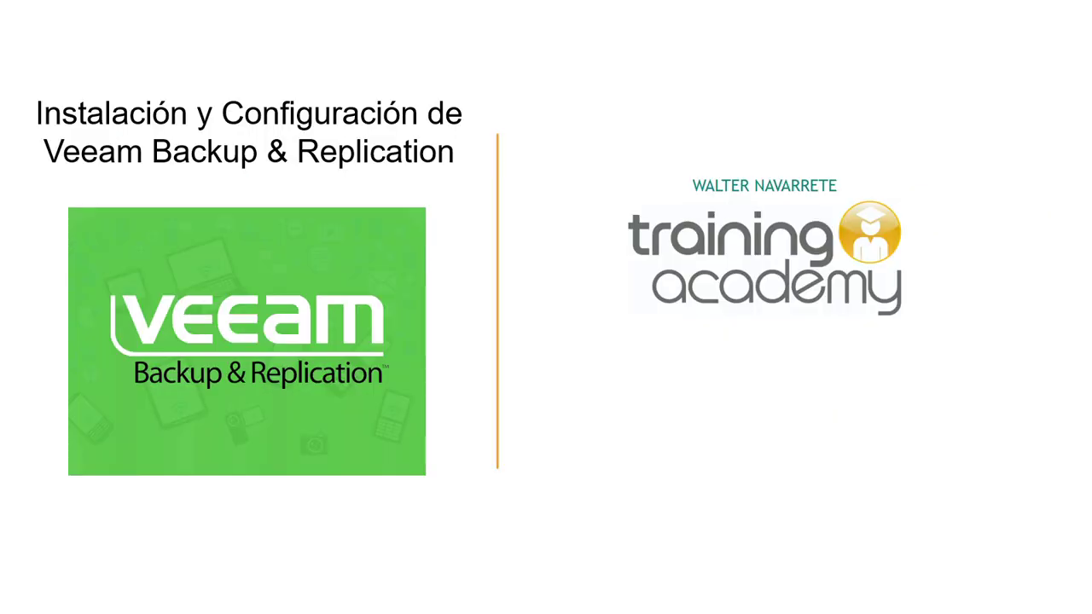